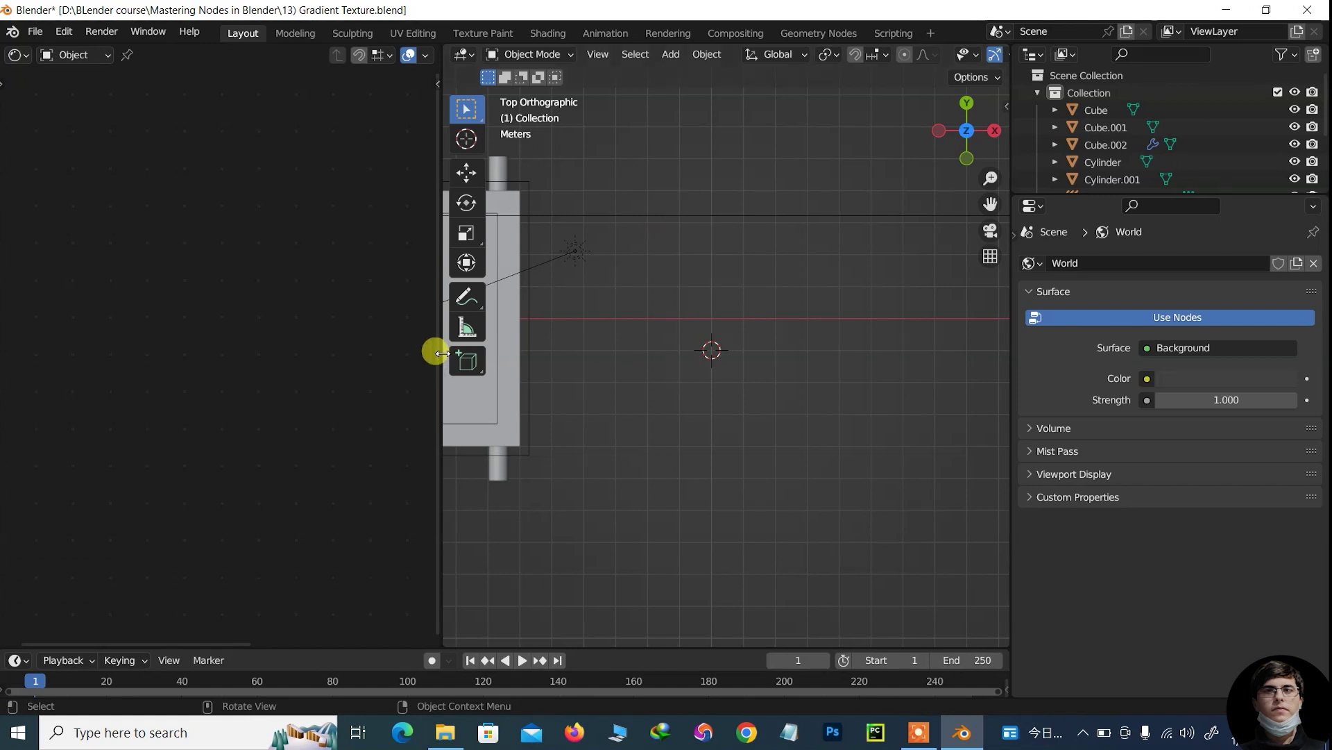
Enlarge the 3D viewport and pan to the empty floor right of the existing model.
left_click_drag(440, 361, 337, 368)
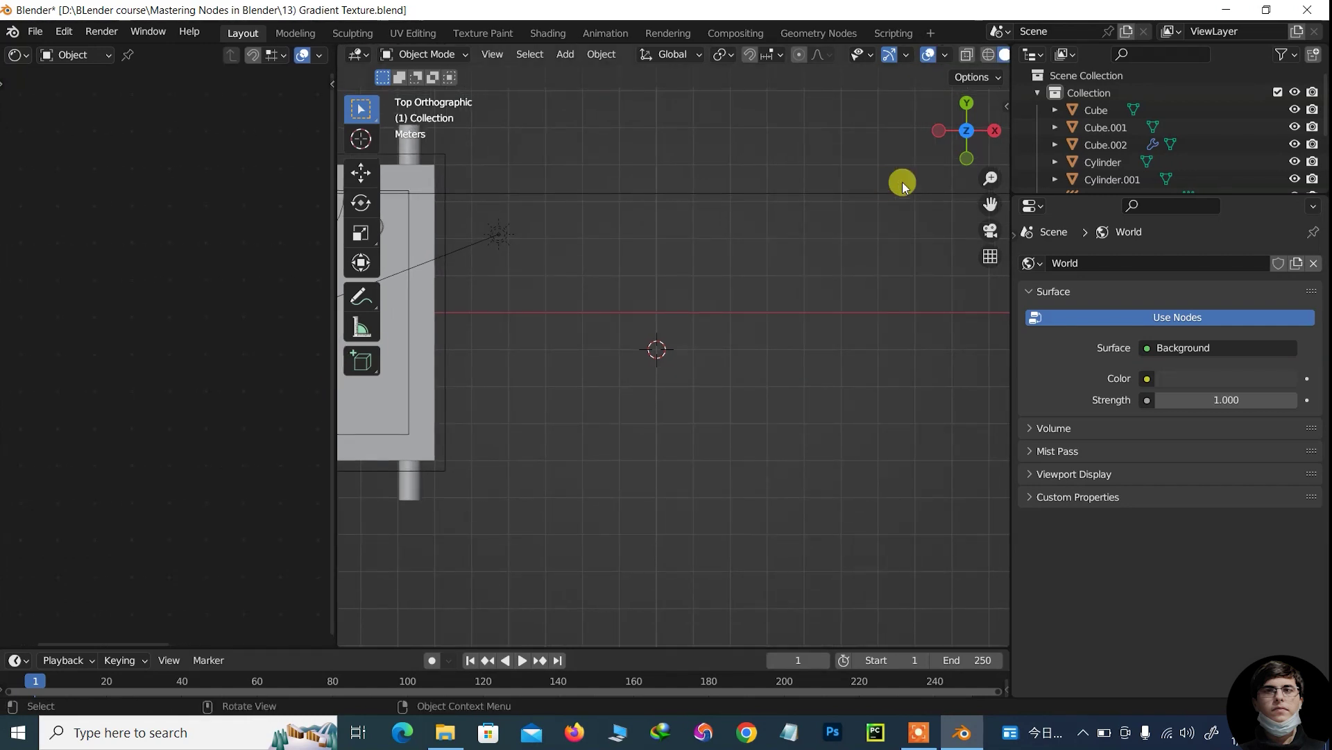
mouse_move(990, 203)
left_mouse_down()
mouse_move(977, 195)
mouse_move(991, 185)
left_mouse_up()
Add a plane and a UV sphere to the scene.
key("shift+a")
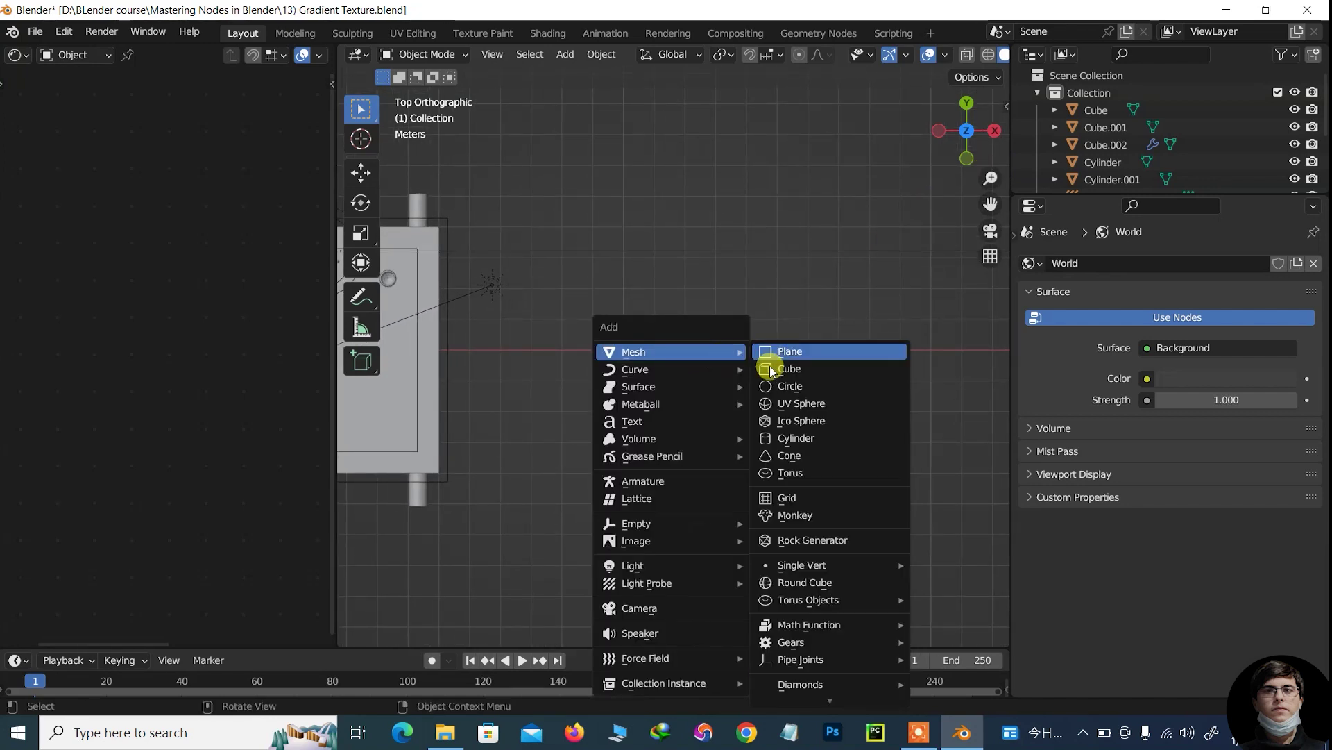
left_click(780, 356)
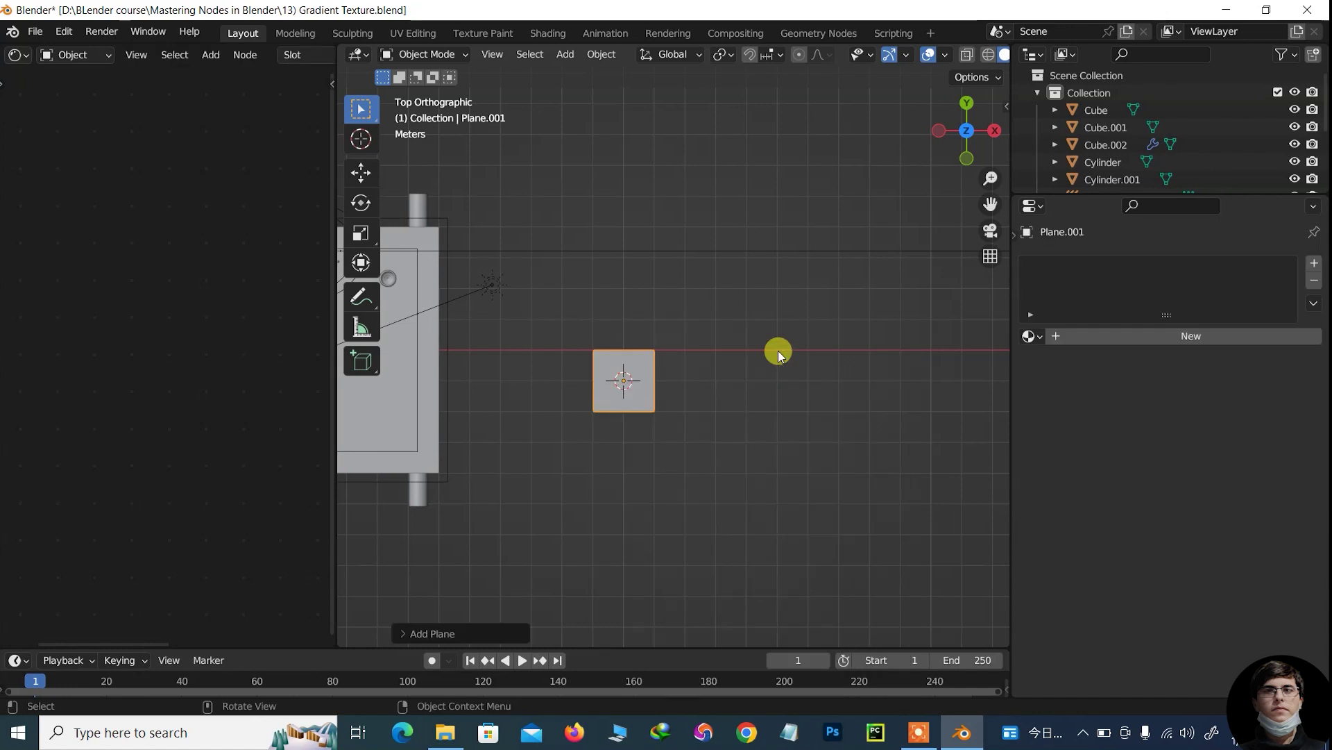
left_click(779, 354)
key("shift+a")
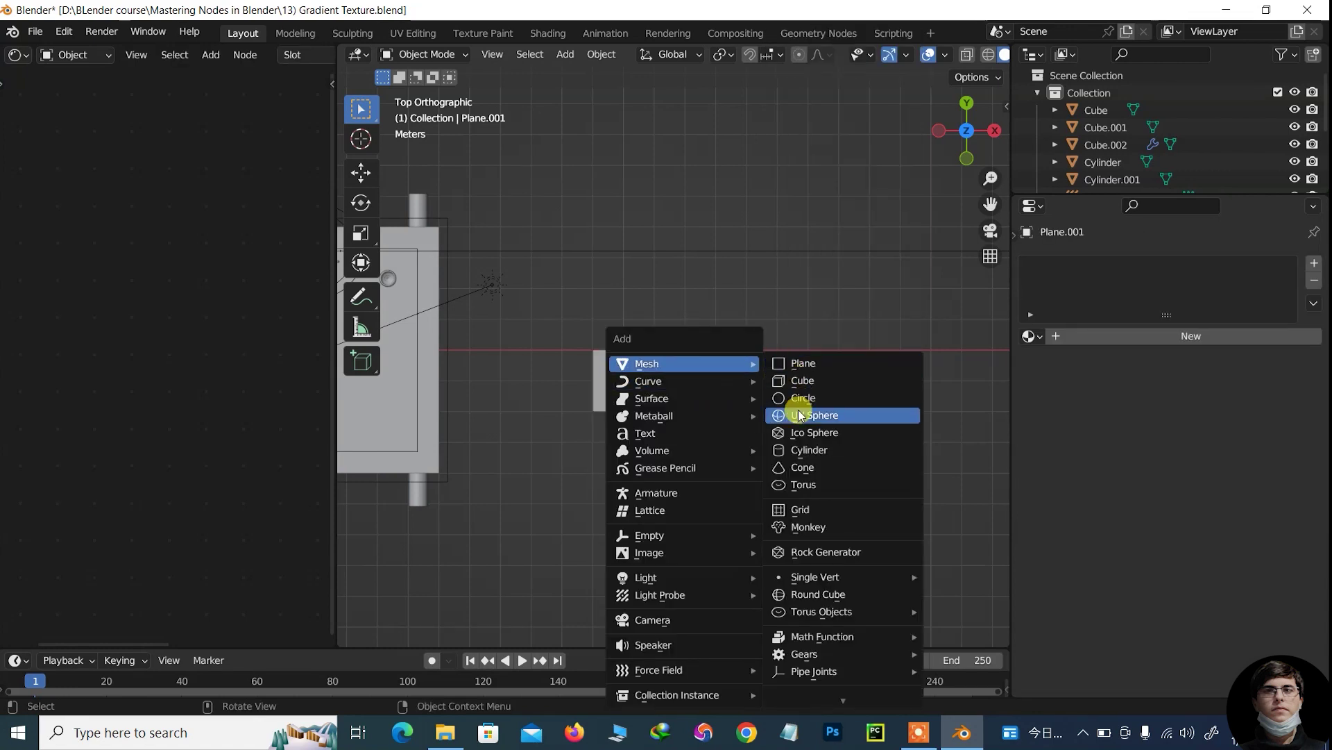
left_click(799, 411)
key("x")
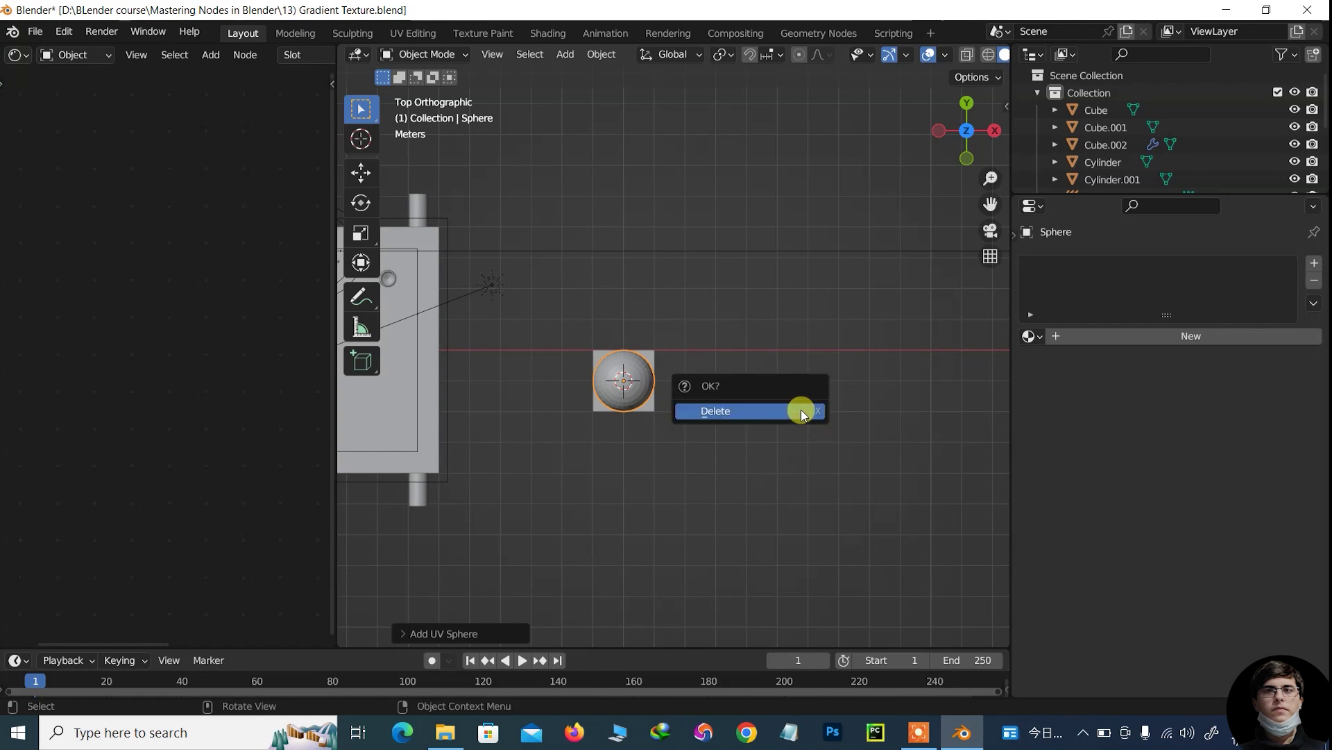
key("Escape")
Move the sphere right of the plane along X and shade it smooth.
key("g")
key("x")
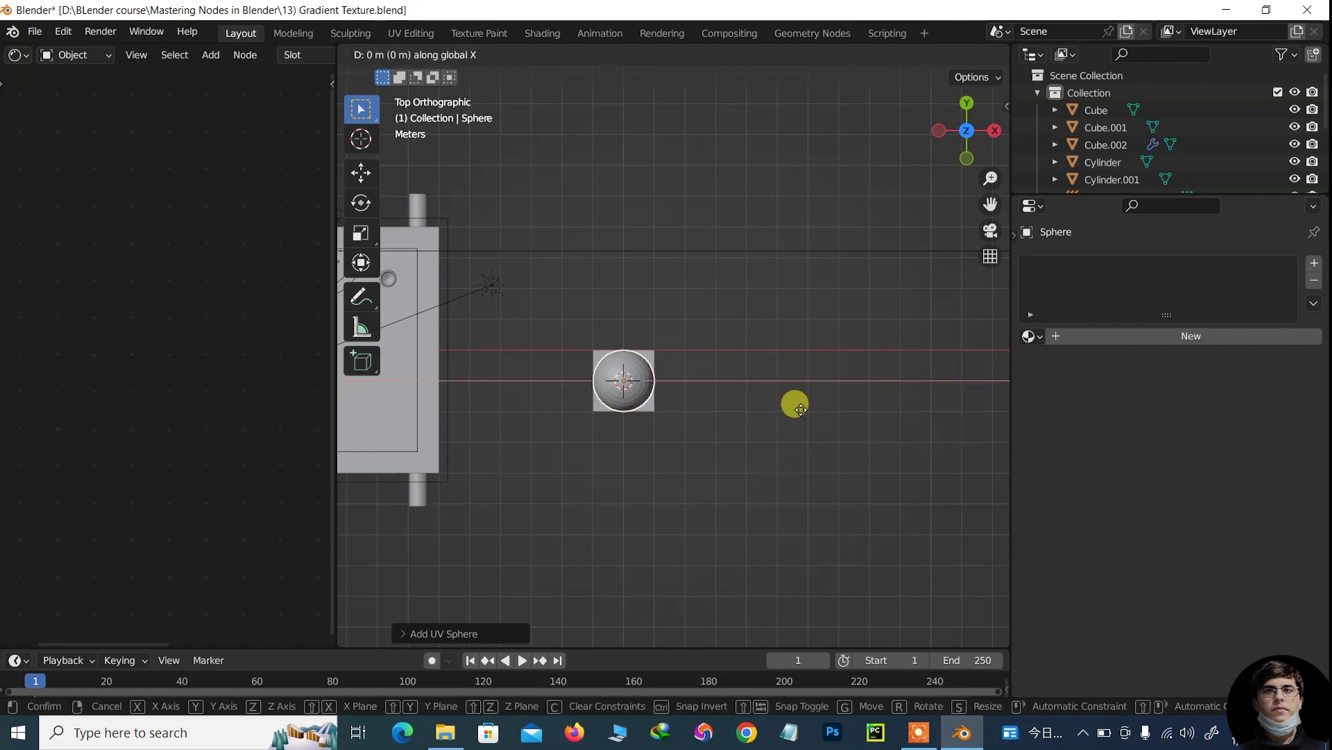
left_click(908, 424)
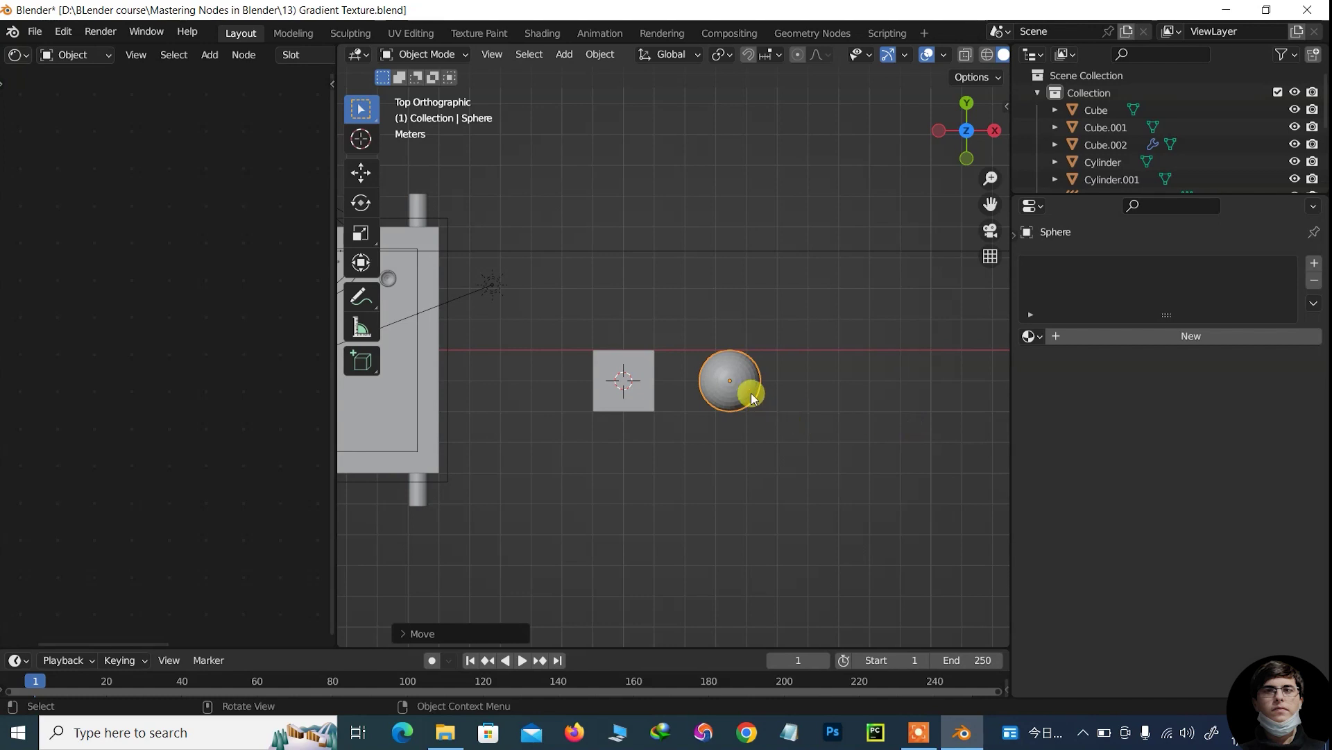
right_click(742, 376)
left_click(709, 378)
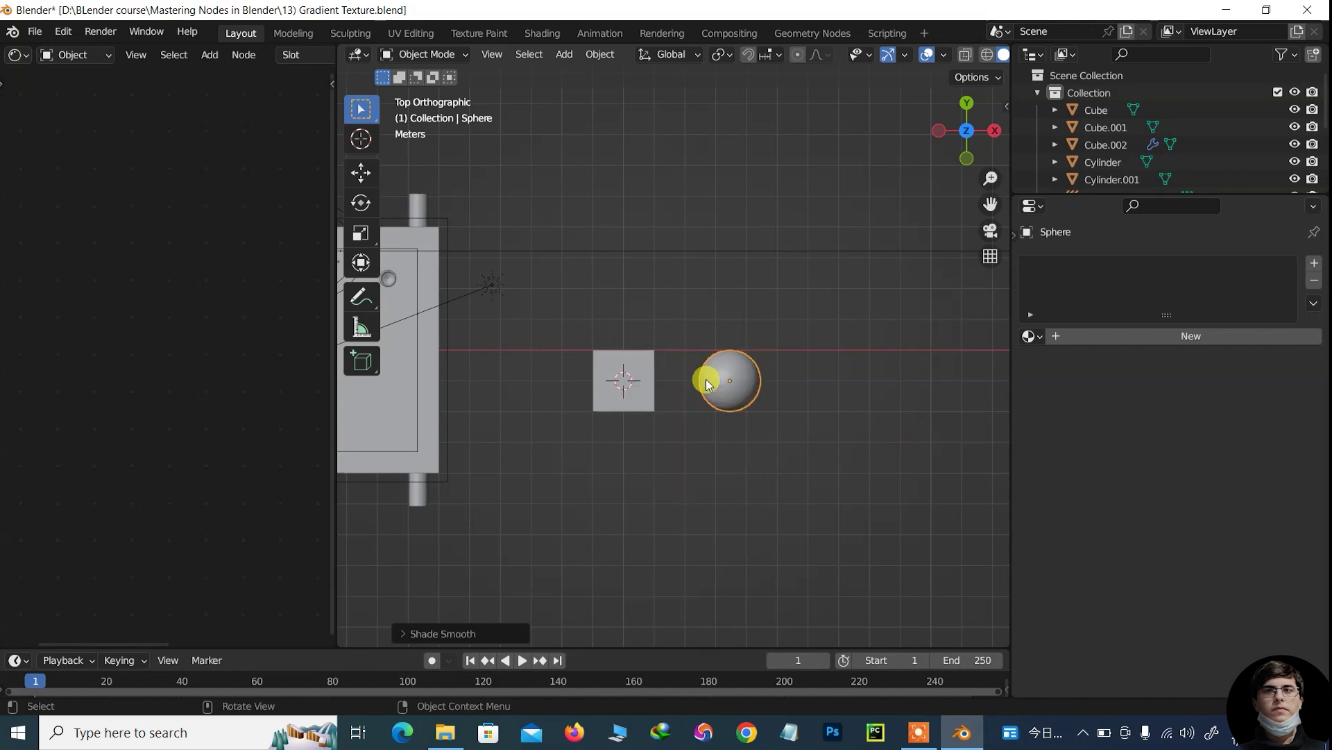
mouse_move(954, 111)
left_mouse_down()
mouse_move(930, 131)
mouse_move(956, 125)
left_mouse_up()
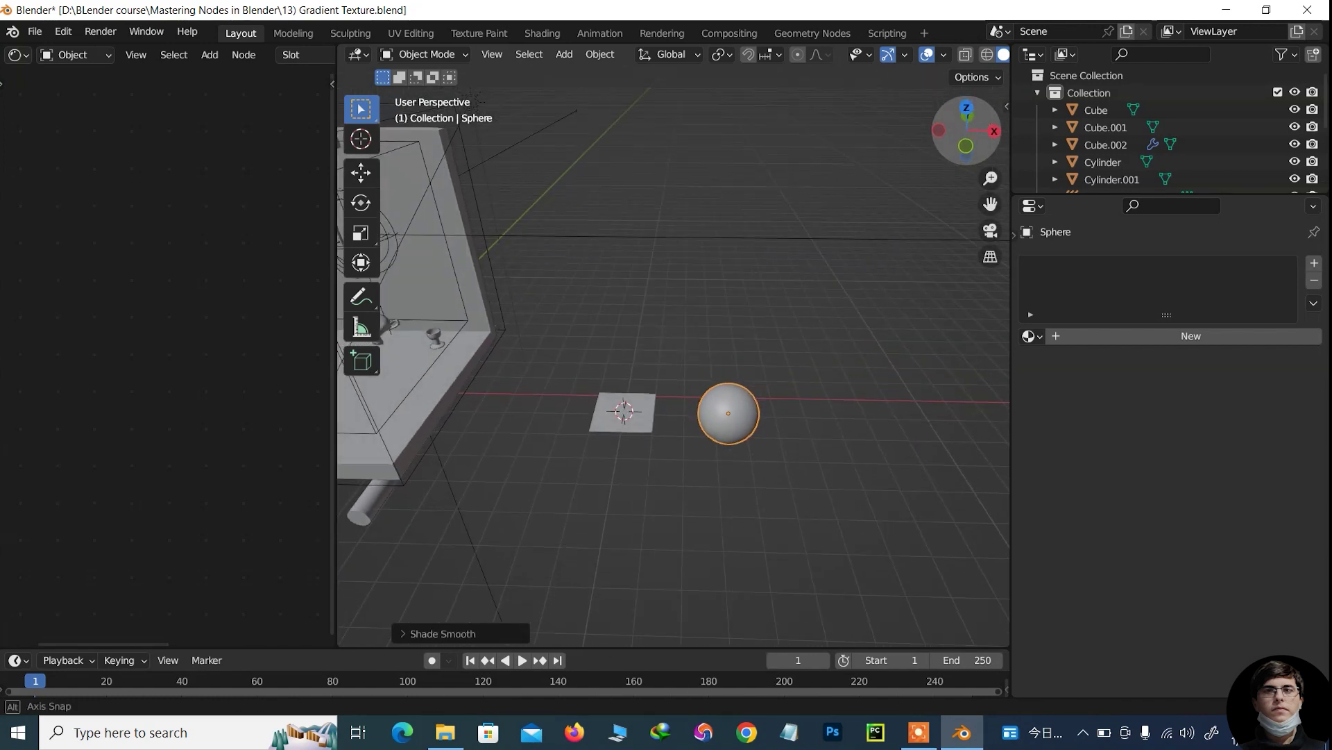
left_click(956, 125)
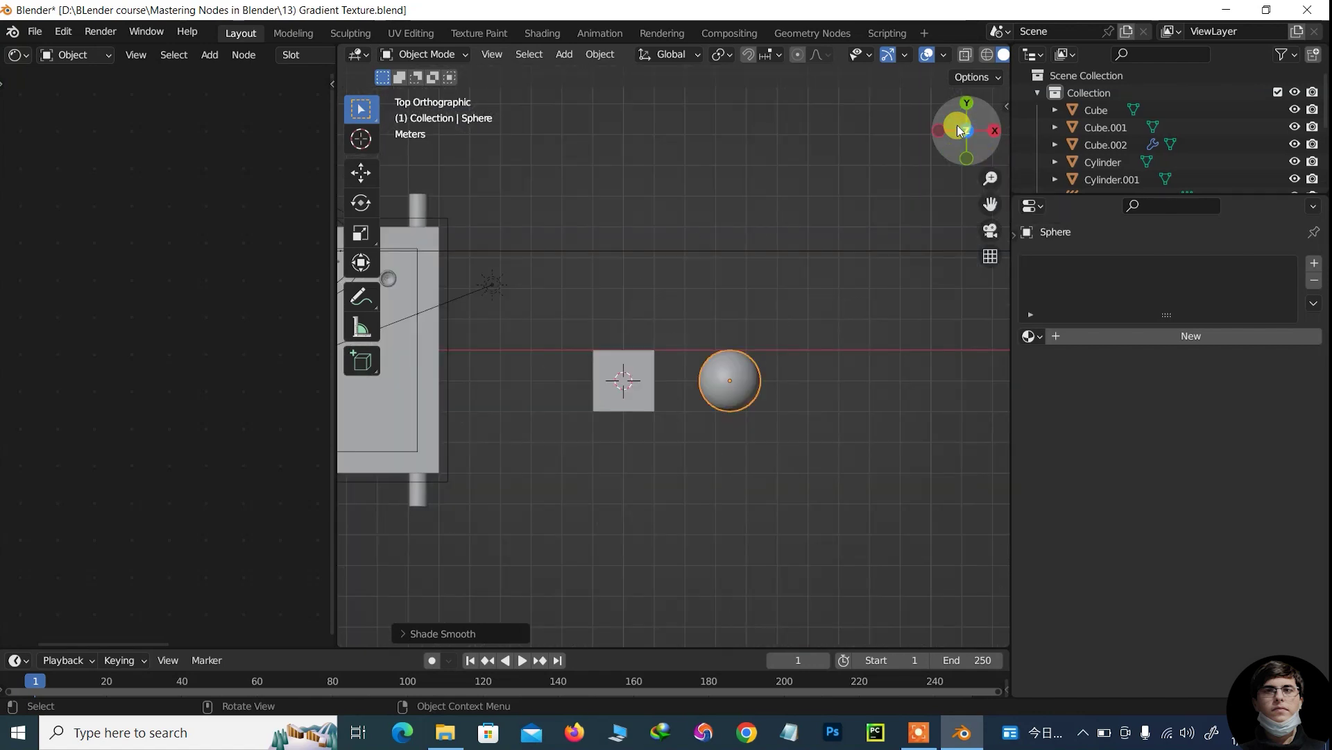
mouse_move(991, 178)
left_mouse_down()
mouse_move(990, 138)
mouse_move(990, 180)
left_mouse_up()
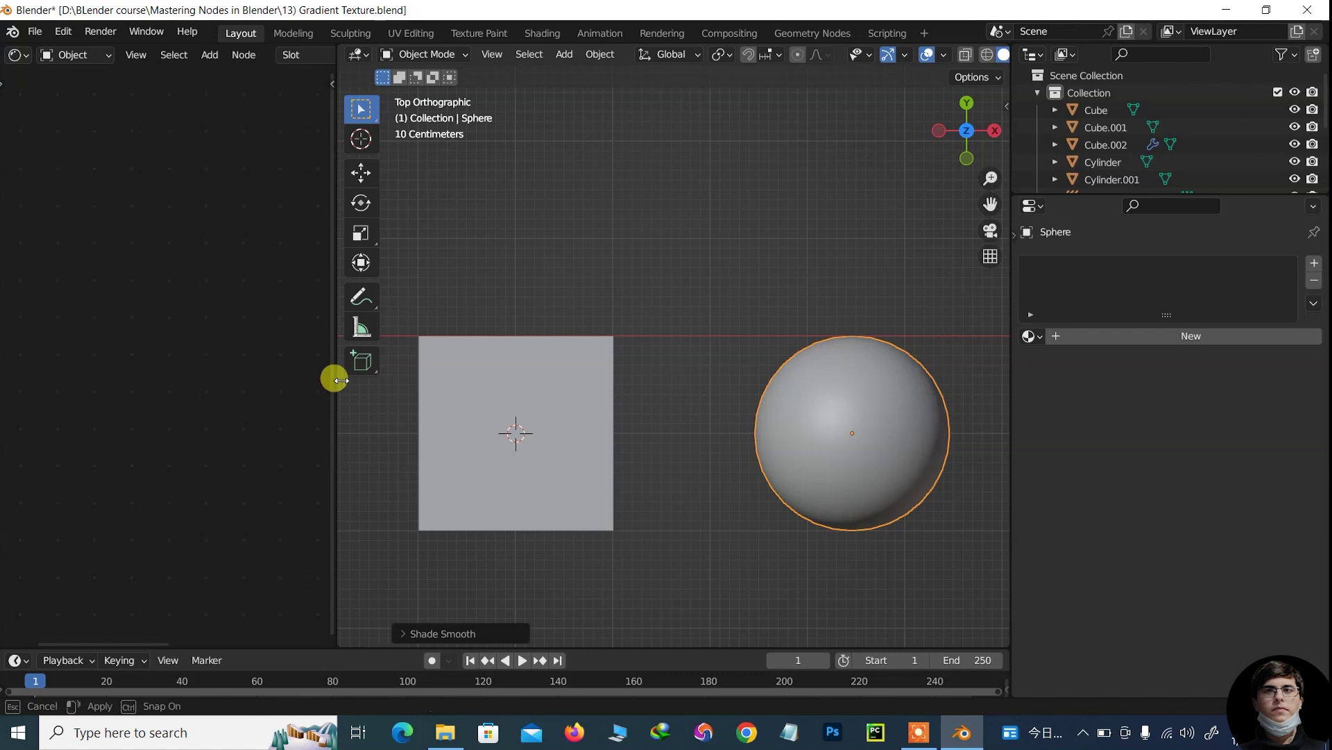
left_click_drag(336, 375, 347, 378)
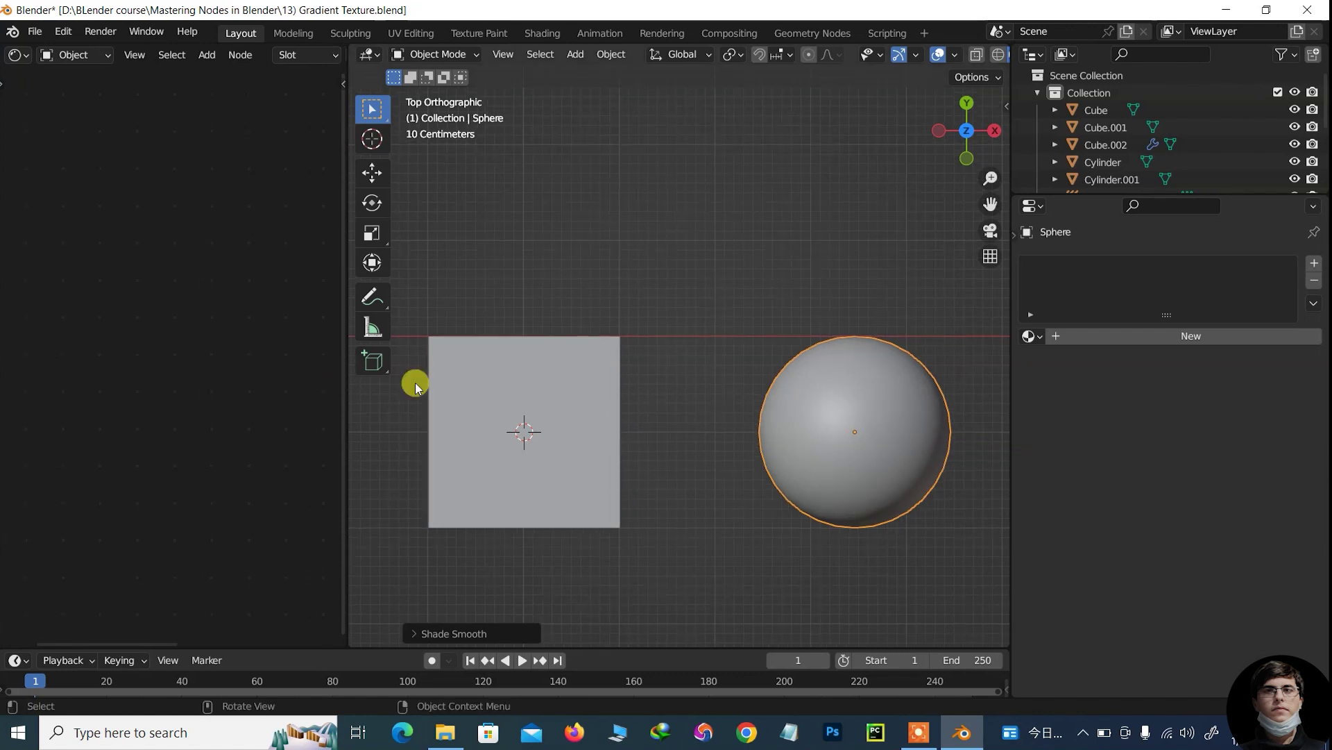
Create a new material for the sphere named 'musgrave'.
left_click(1109, 337)
left_click(1082, 336)
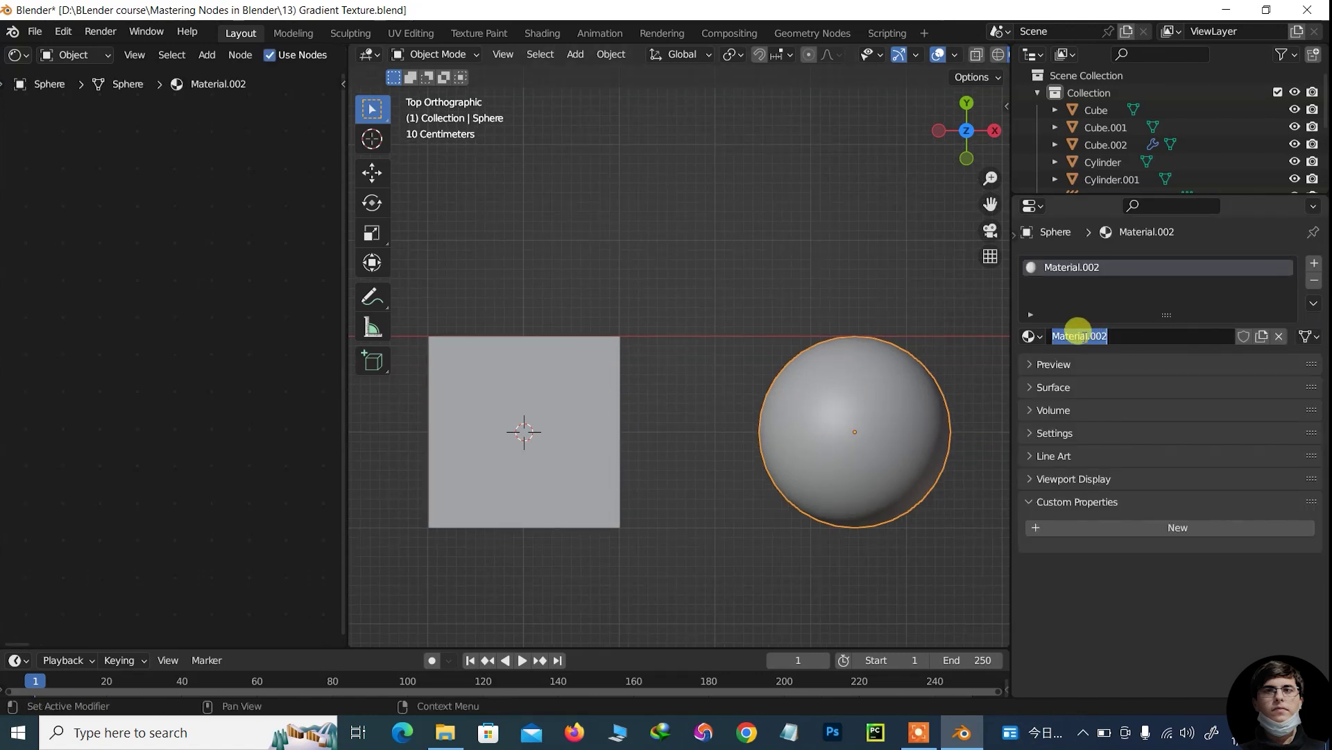
type("musgrave")
key("Return")
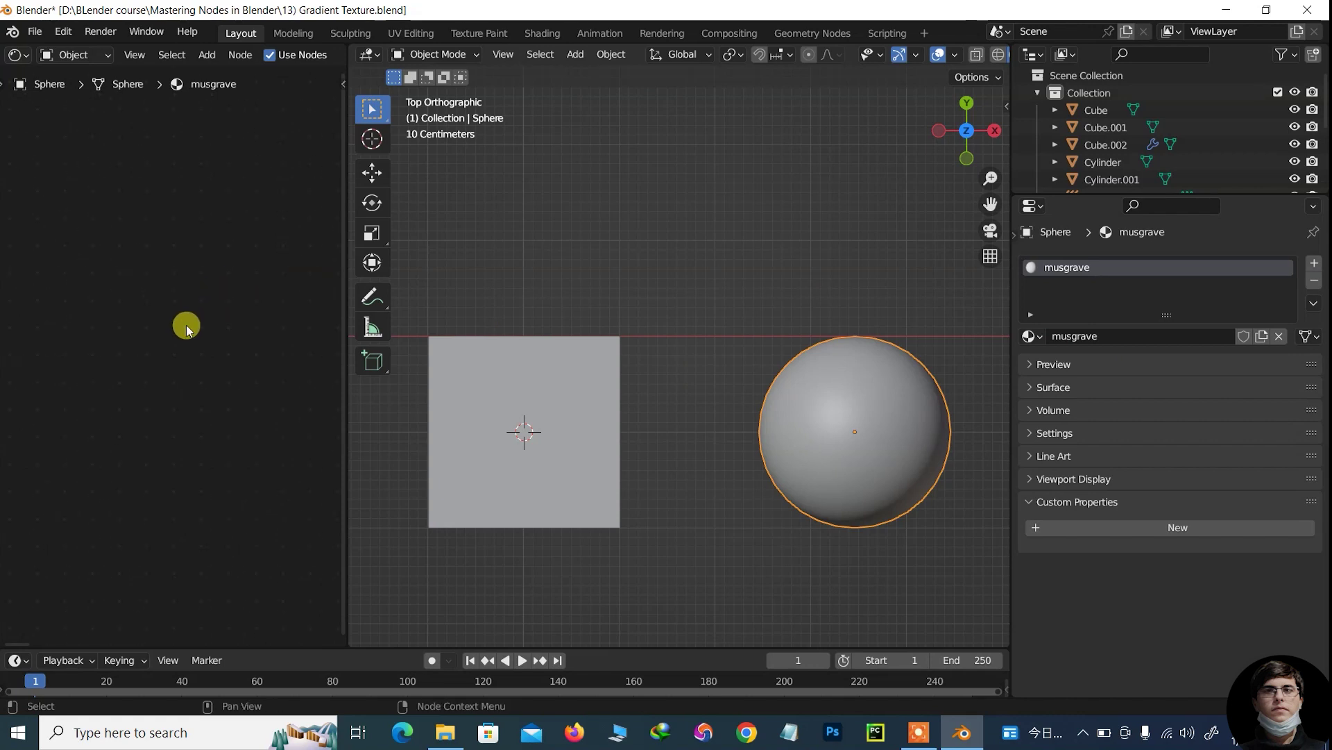
Add Material Output and Principled BSDF nodes and arrange them in the Shader Editor.
key("shift+a")
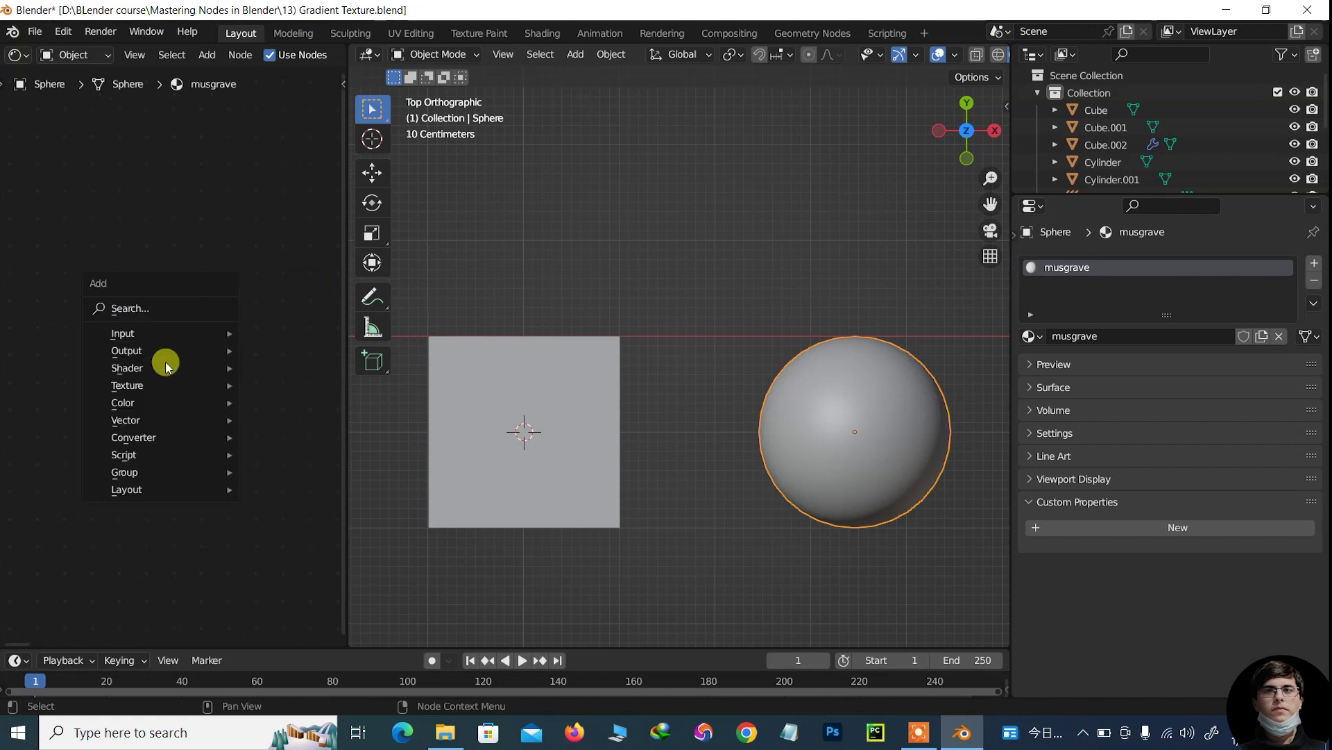
mouse_move(156, 352)
left_click(283, 367)
left_click(229, 301)
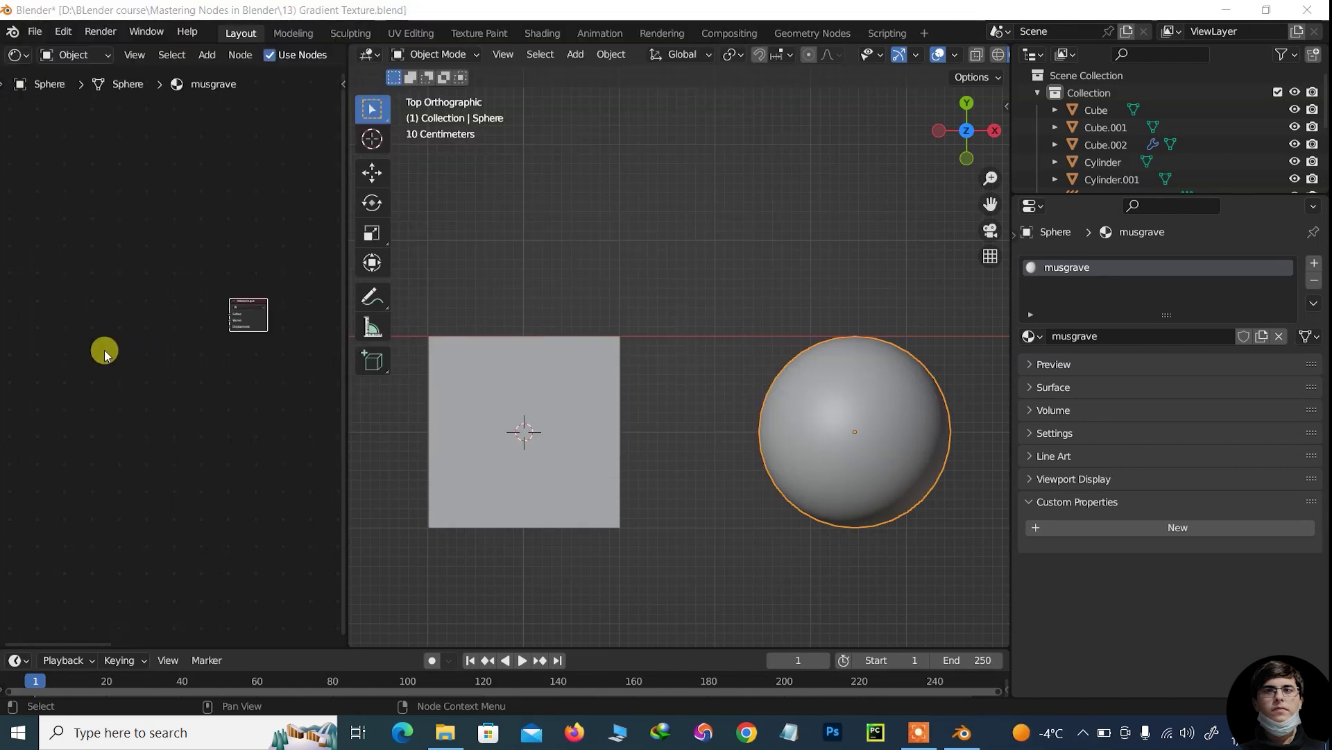
key("shift+a")
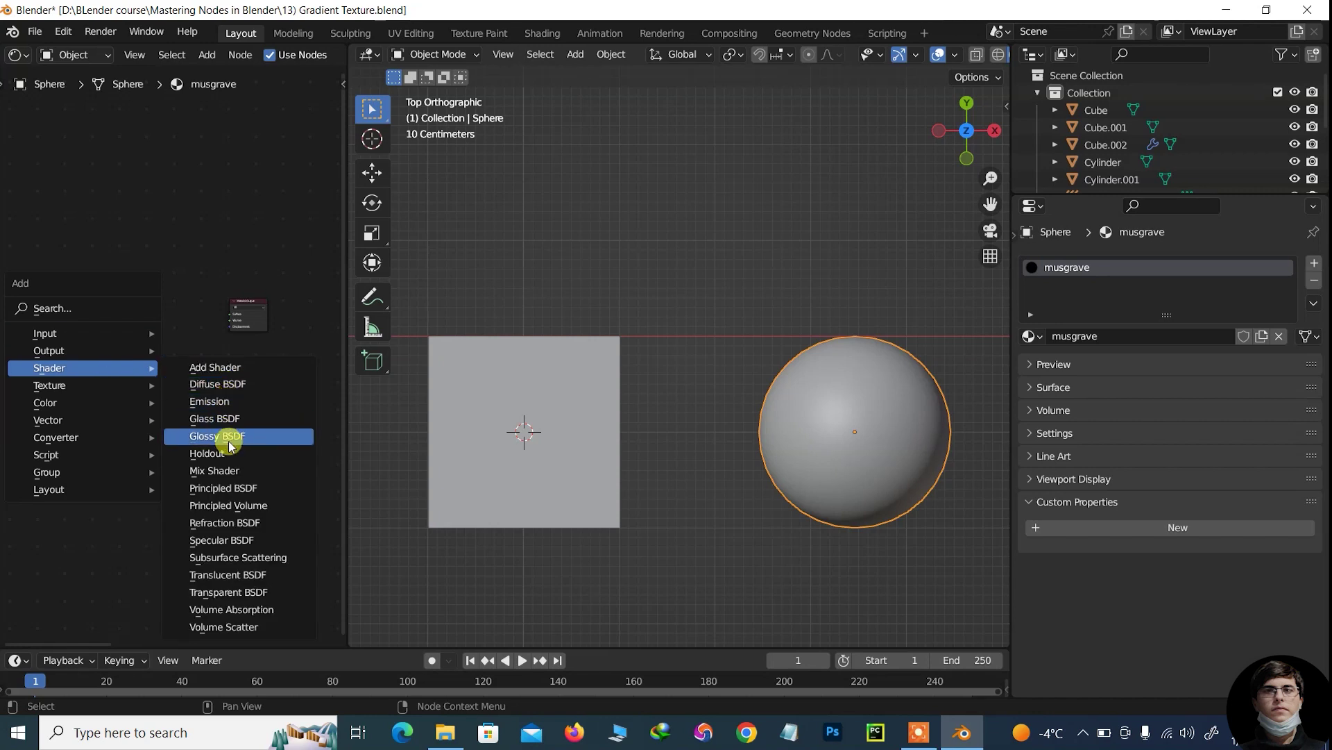
left_click(232, 489)
left_click(133, 276)
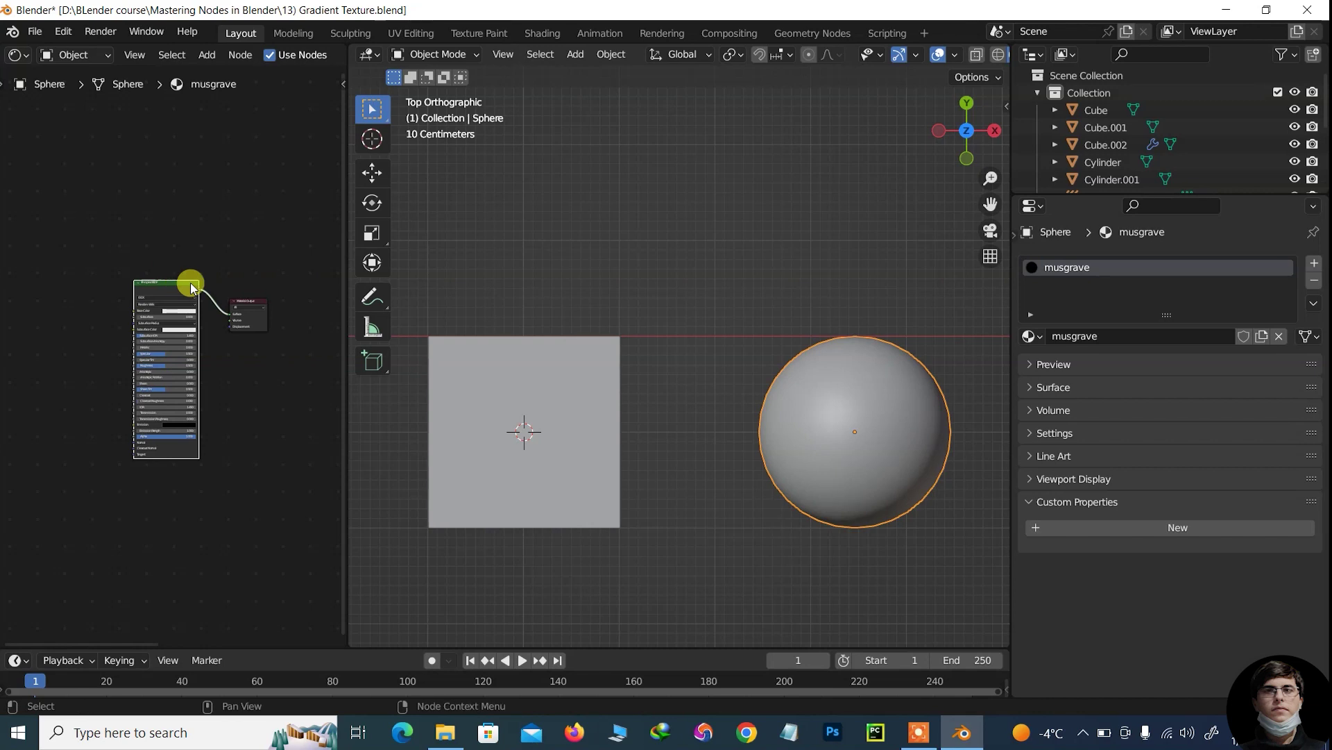
left_click_drag(345, 288, 568, 272)
left_click_drag(358, 310, 389, 307)
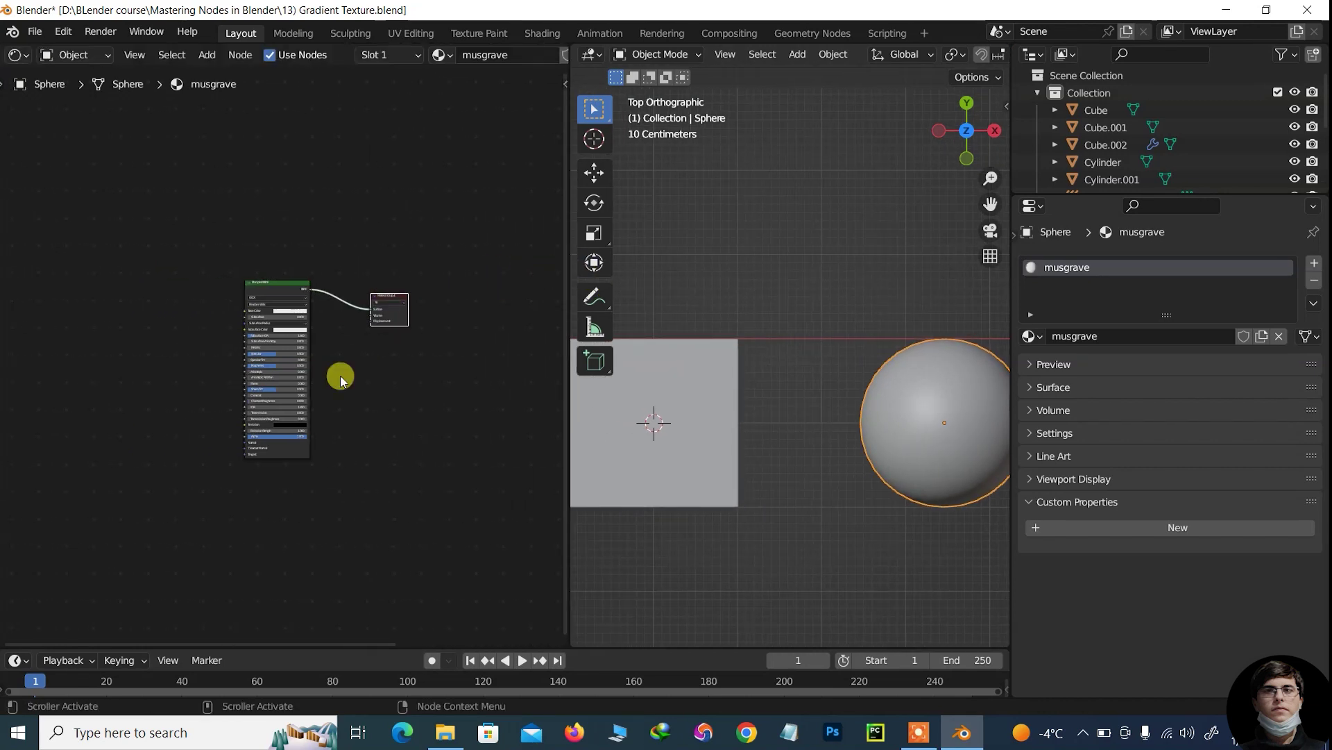
scroll(345, 327, "up", 1)
scroll(390, 240, "up", 3)
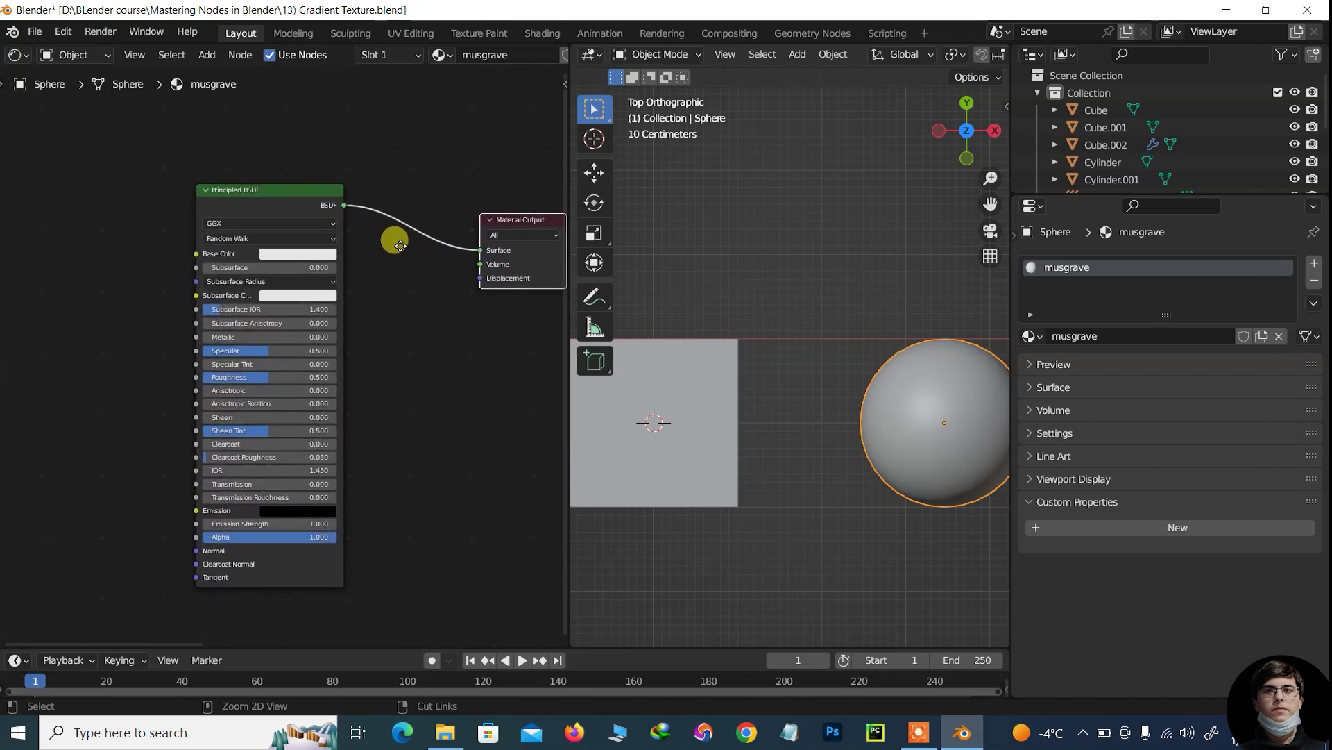
middle_click_drag(412, 314, 211, 306, "ctrl")
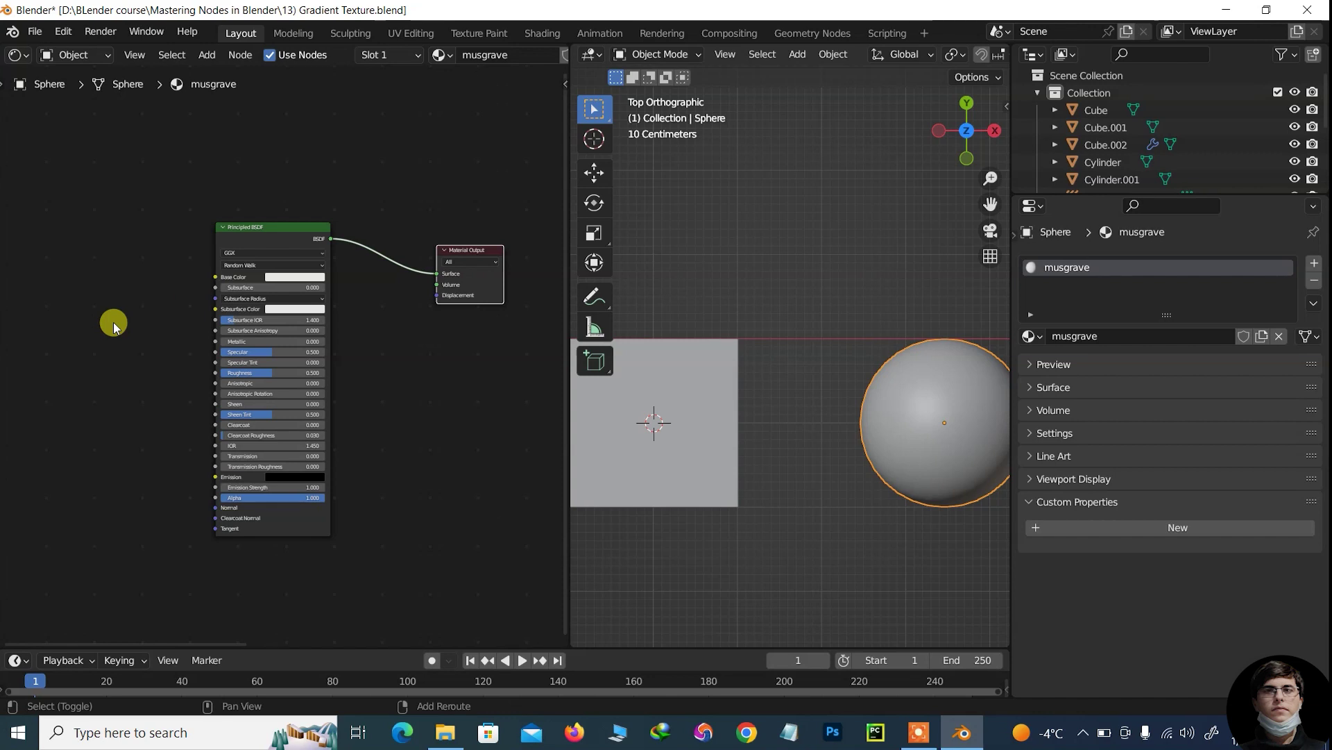
Add a Musgrave Texture node left of the Principled BSDF.
key("shift+a")
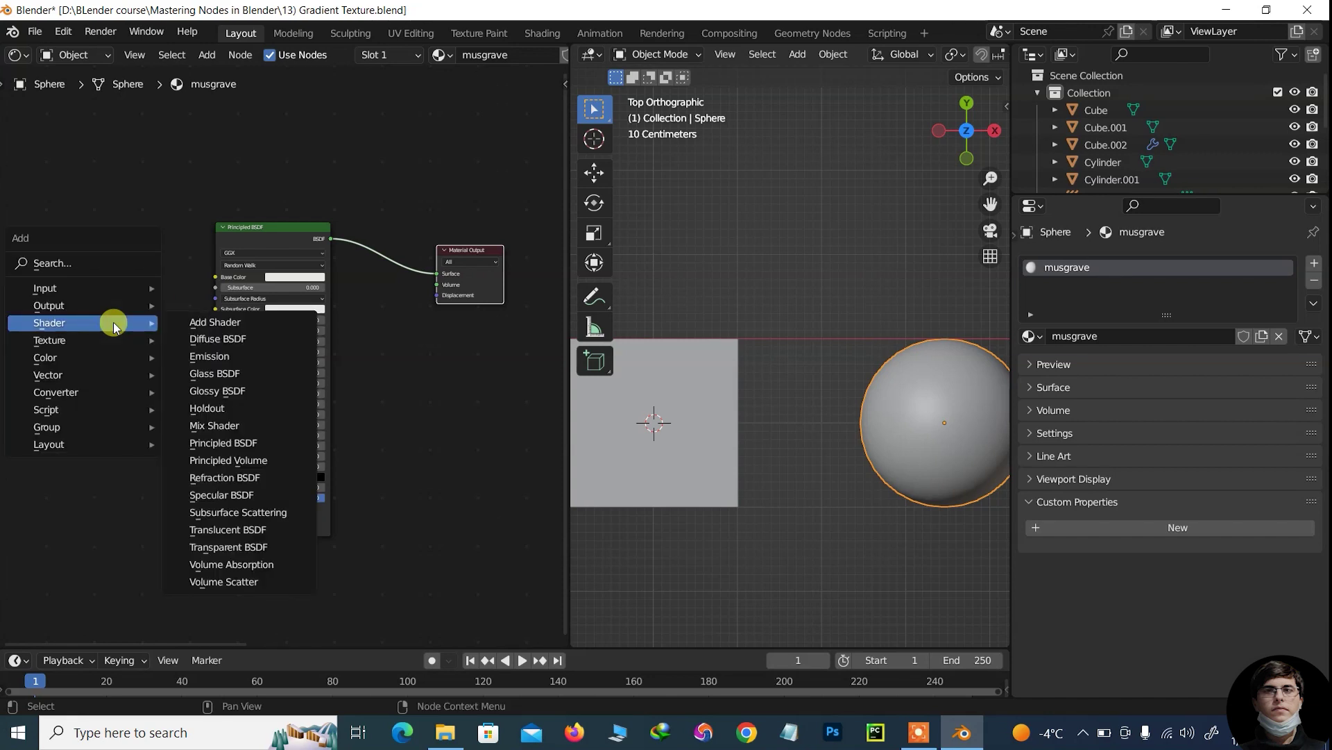
mouse_move(49, 340)
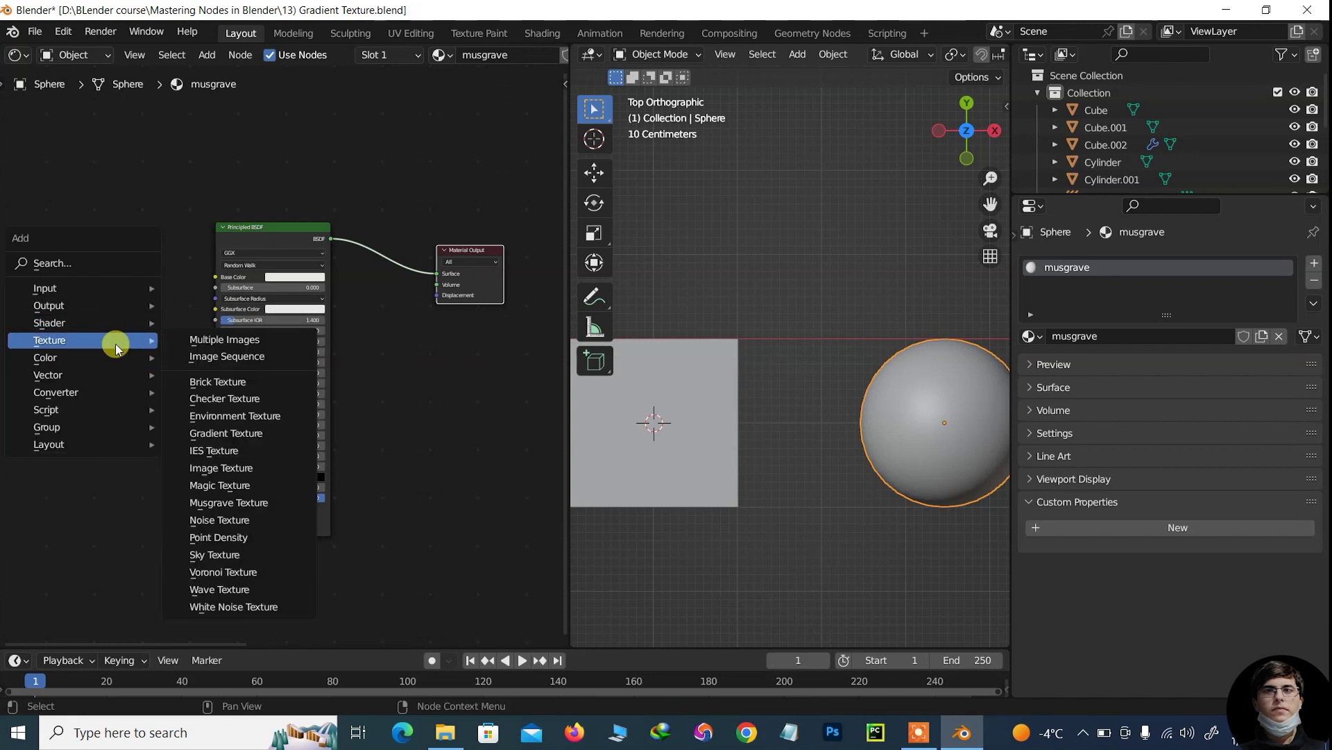
left_click(242, 505)
left_click(78, 262)
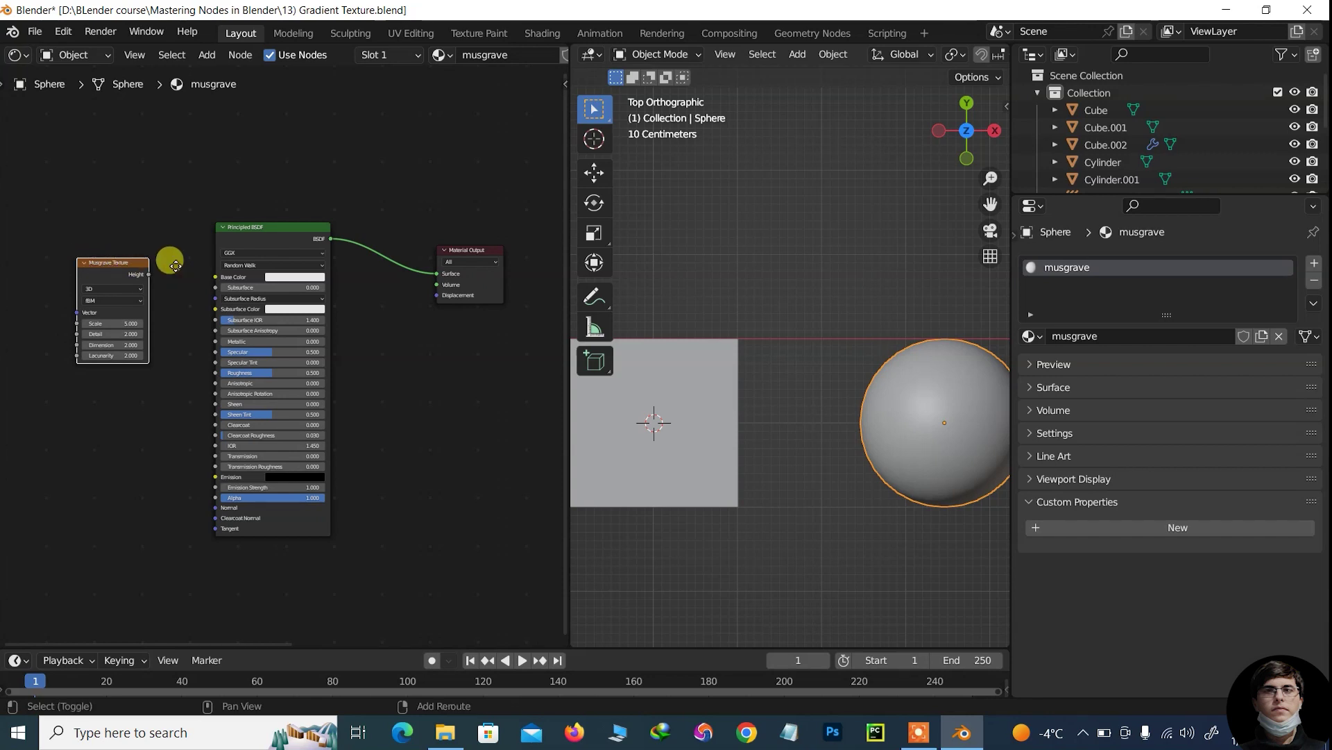
middle_click_drag(175, 266, 312, 259)
scroll(283, 169, "up", 1)
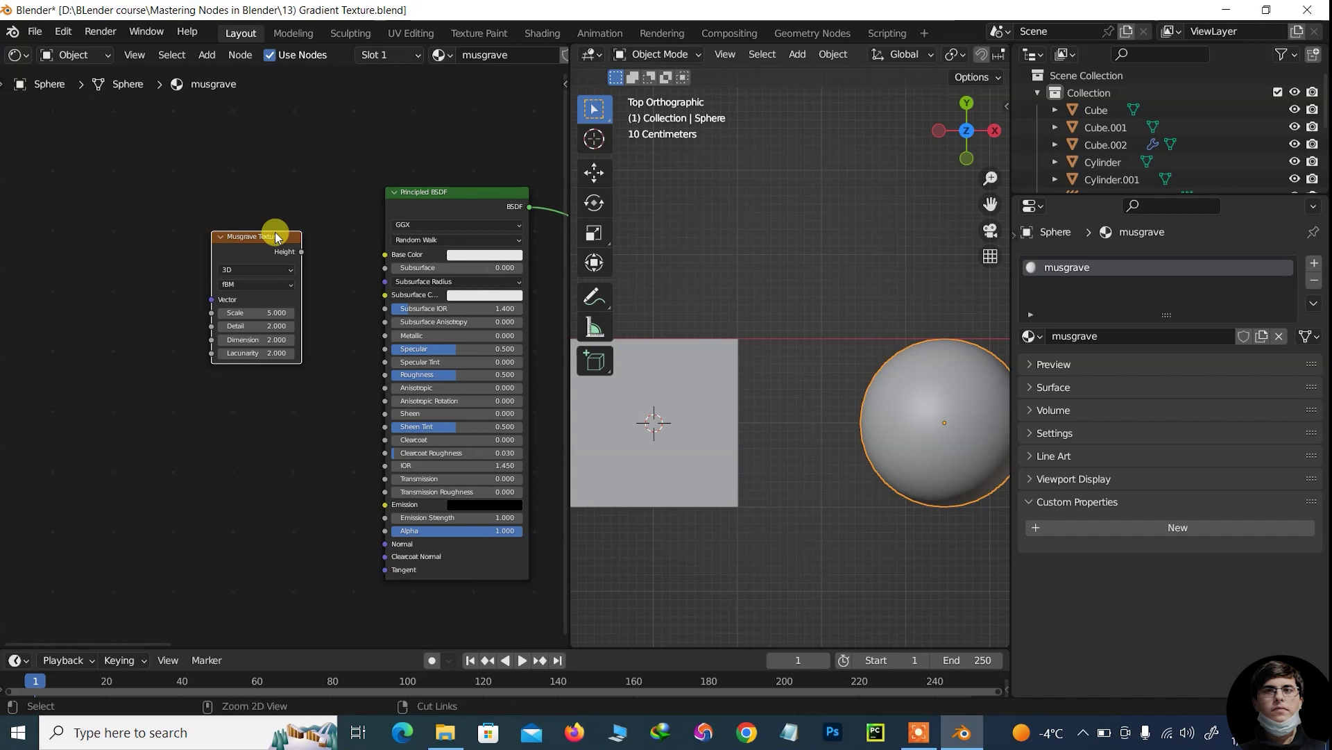
Add Texture Coordinate and Mapping nodes and link Musgrave Height to Base Color.
key("ctrl+t")
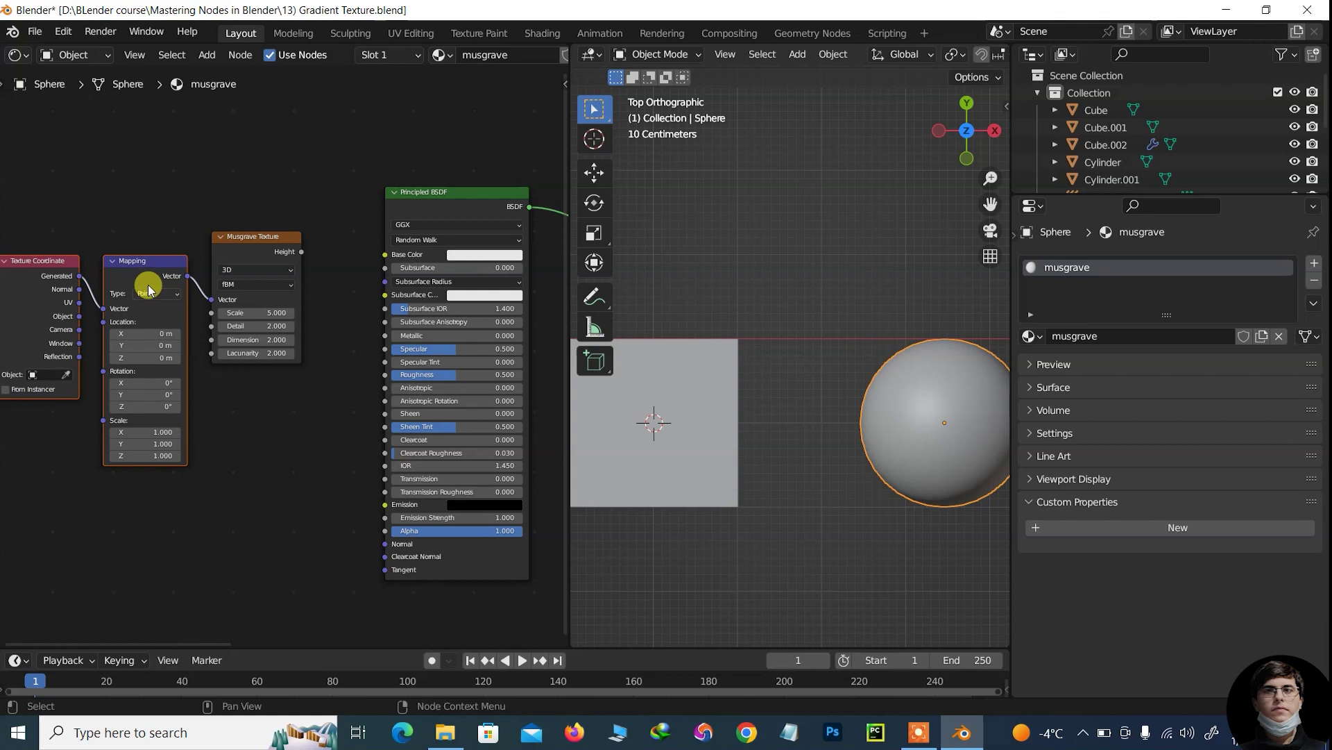
left_click_drag(283, 238, 282, 229)
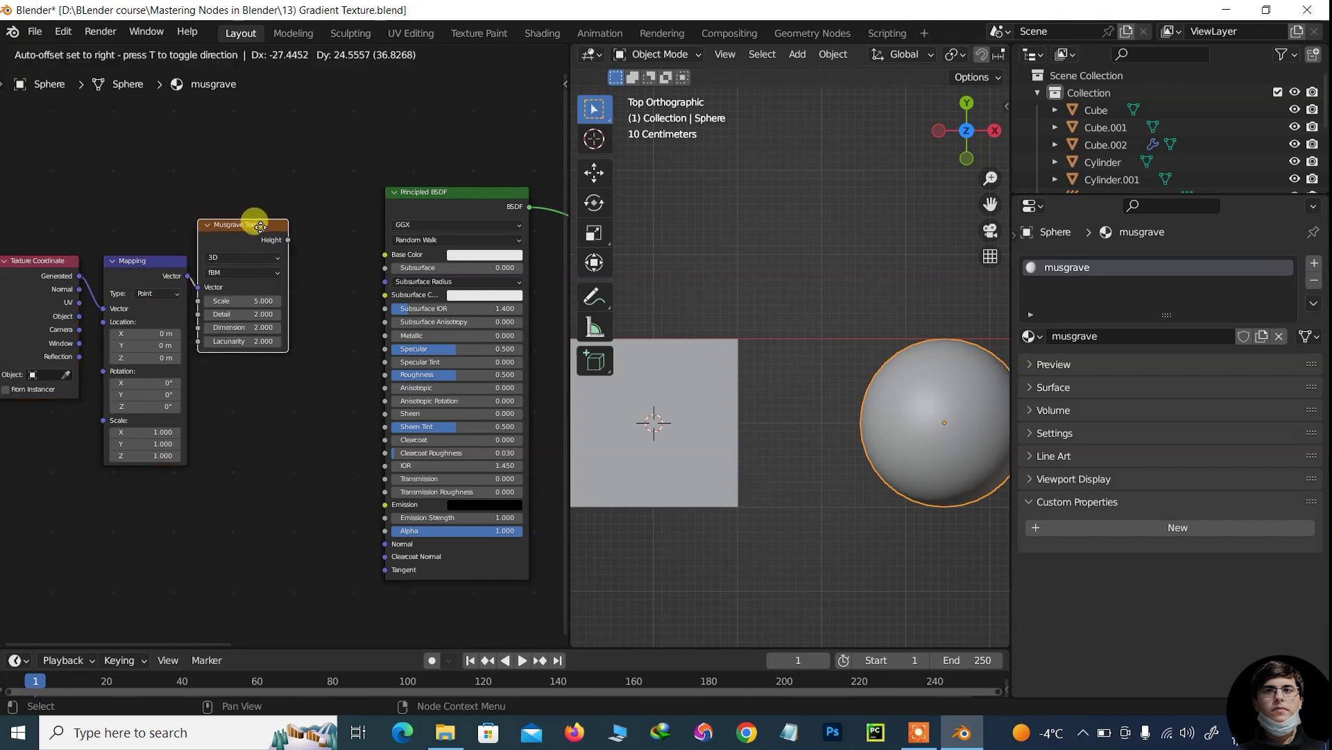
left_click_drag(300, 240, 381, 261)
left_click(310, 206)
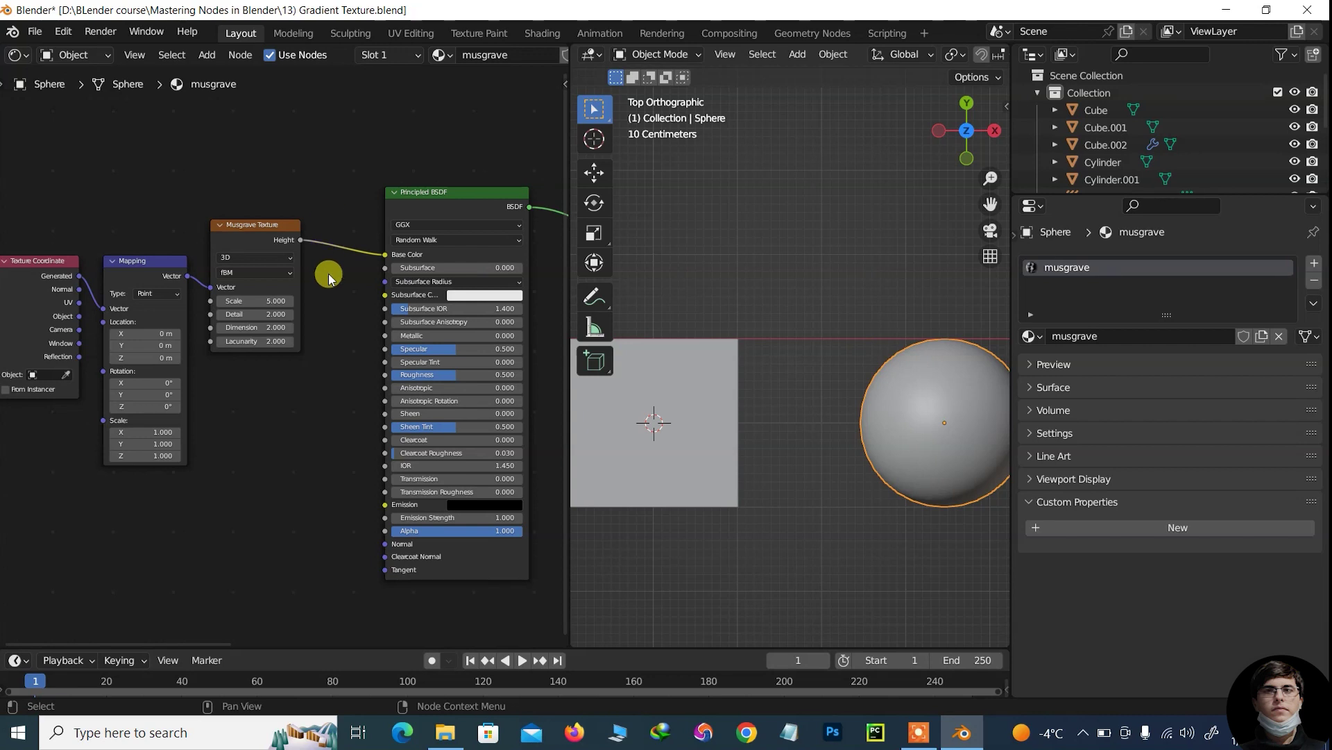
key("shift+a")
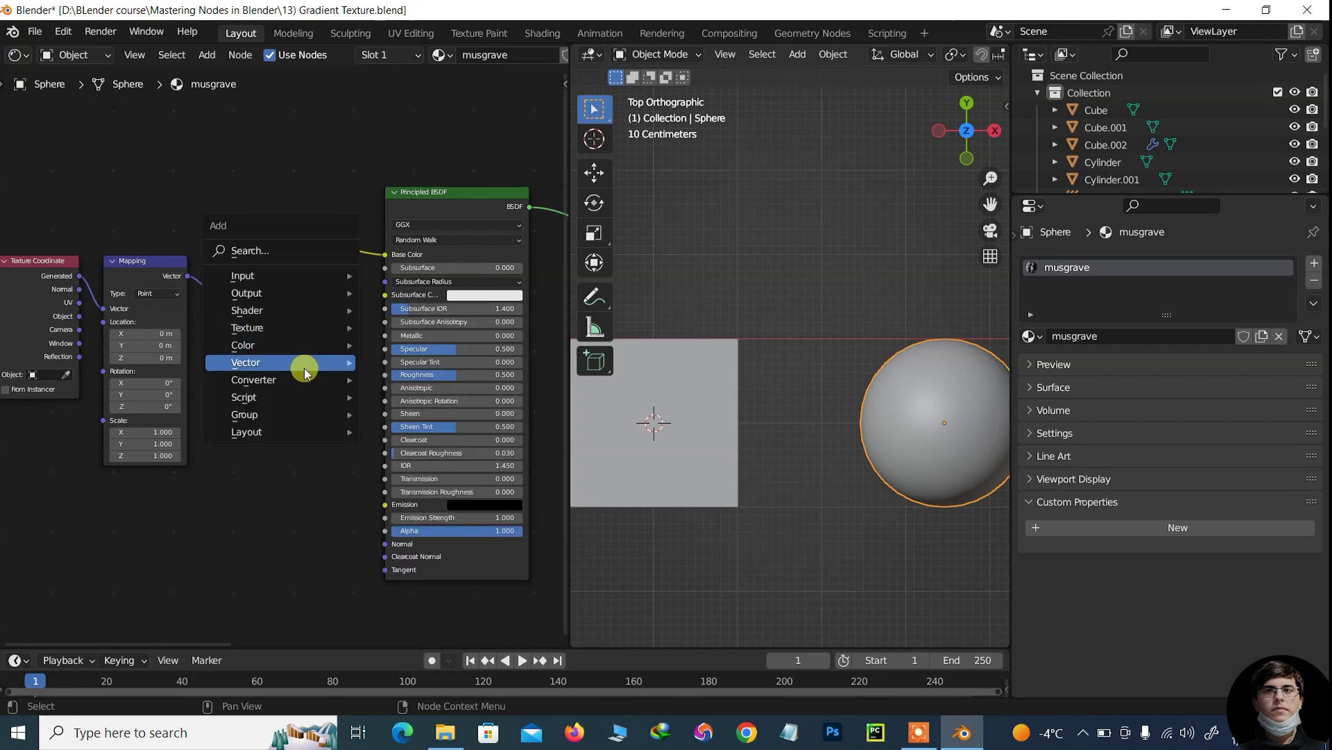
mouse_move(279, 379)
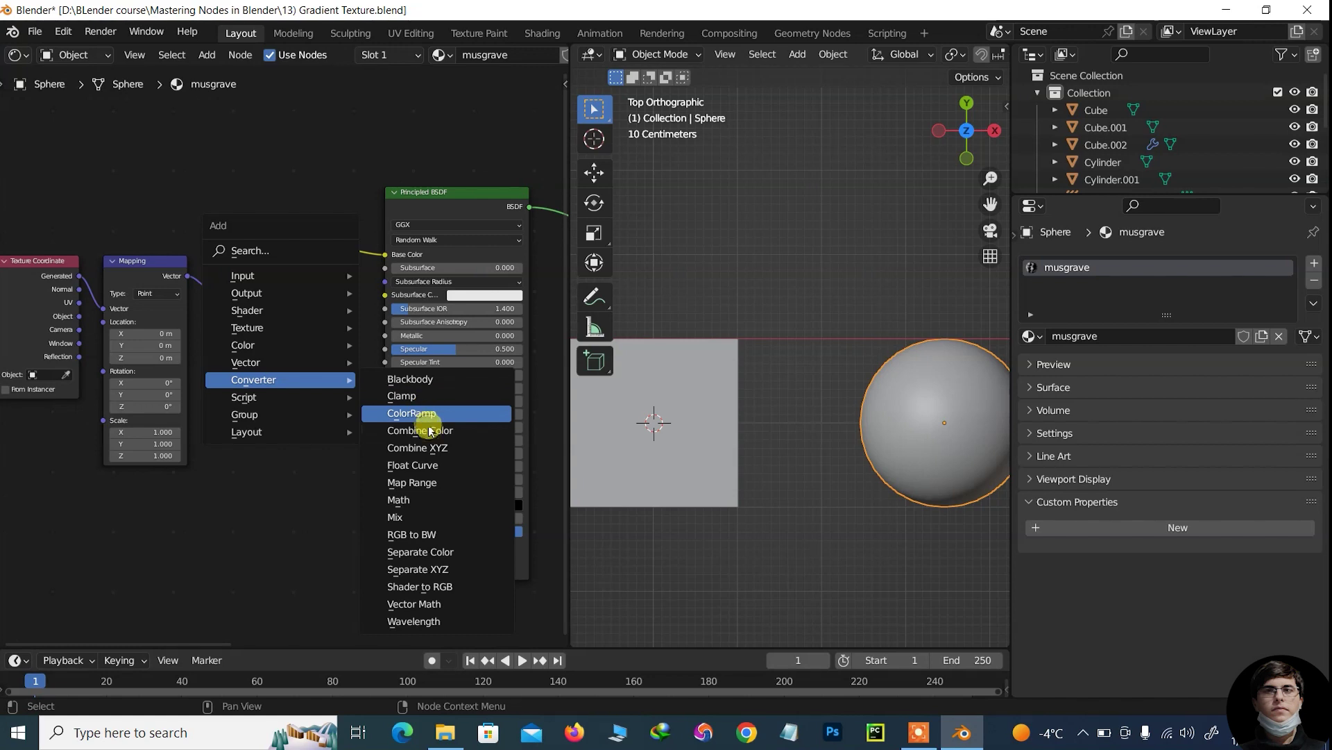
Add a ColorRamp node and switch the viewport to Material Preview to see the noise.
left_click(427, 414)
left_click(281, 202)
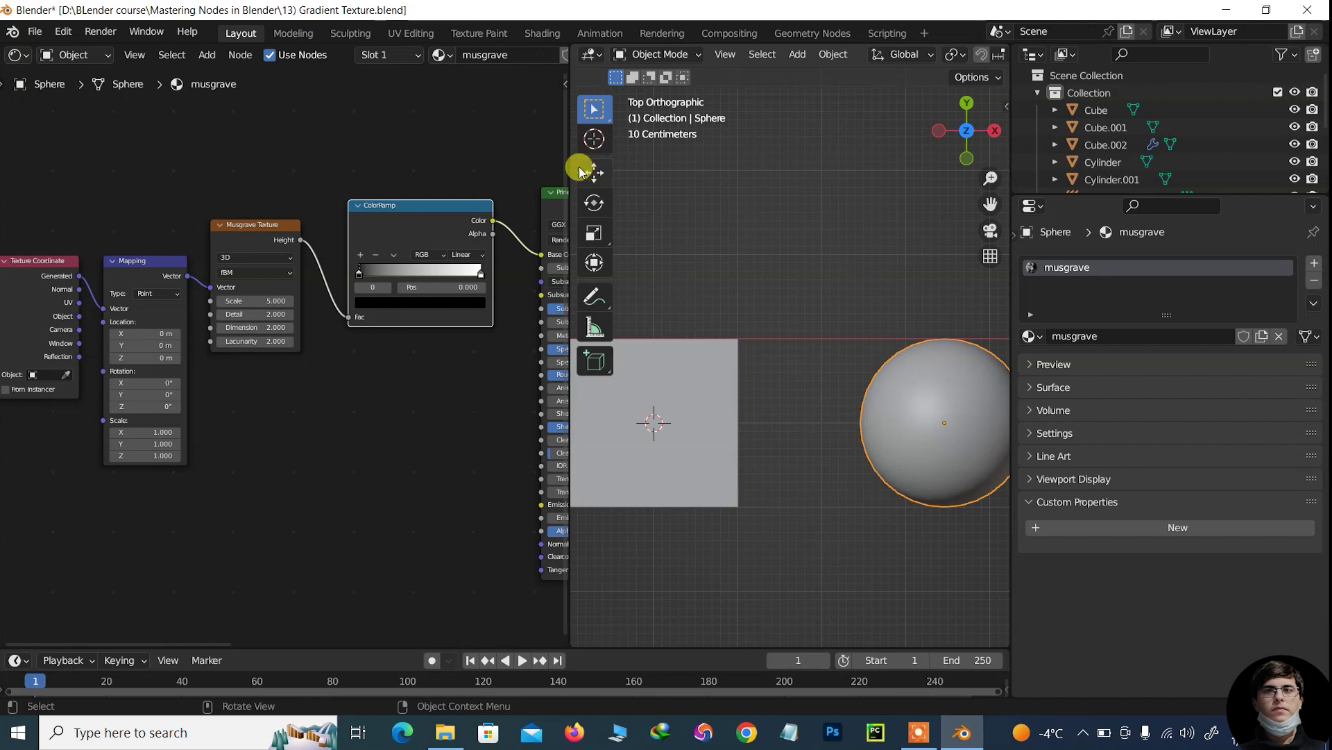
left_click_drag(568, 155, 189, 170)
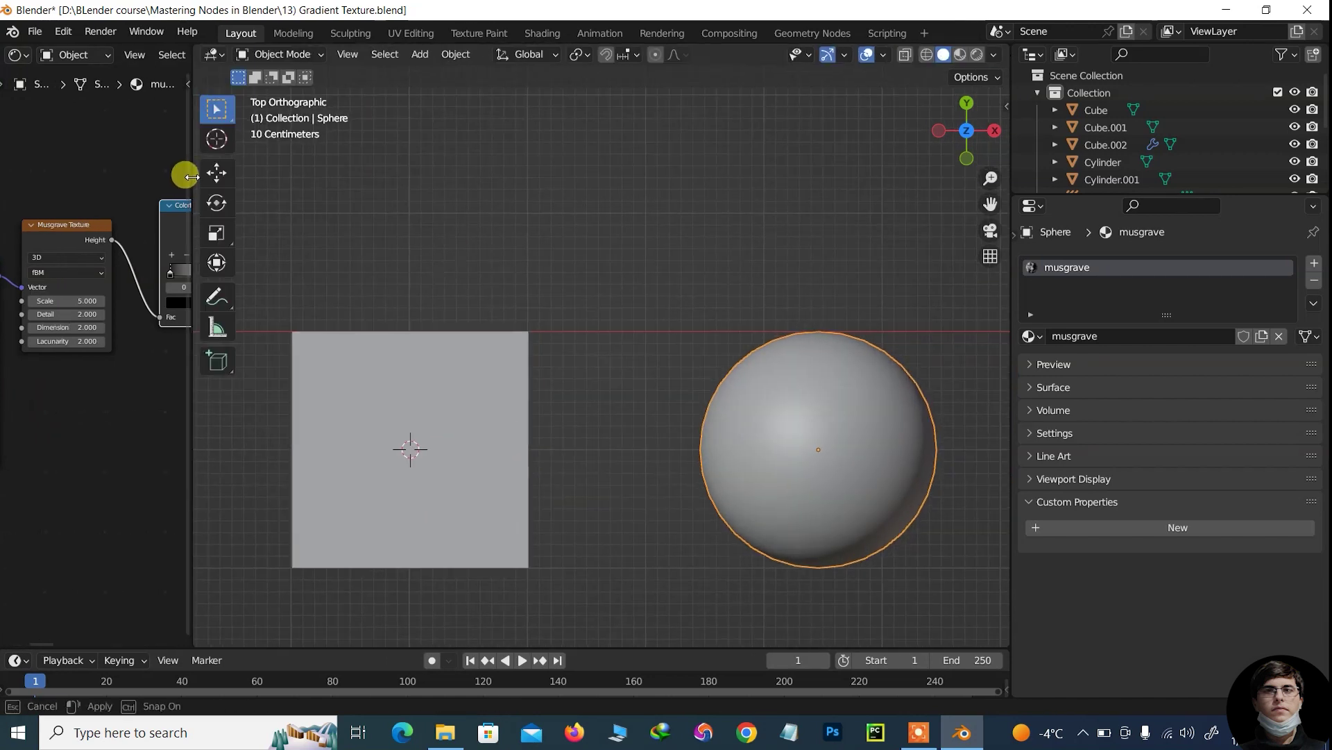
left_click(975, 54)
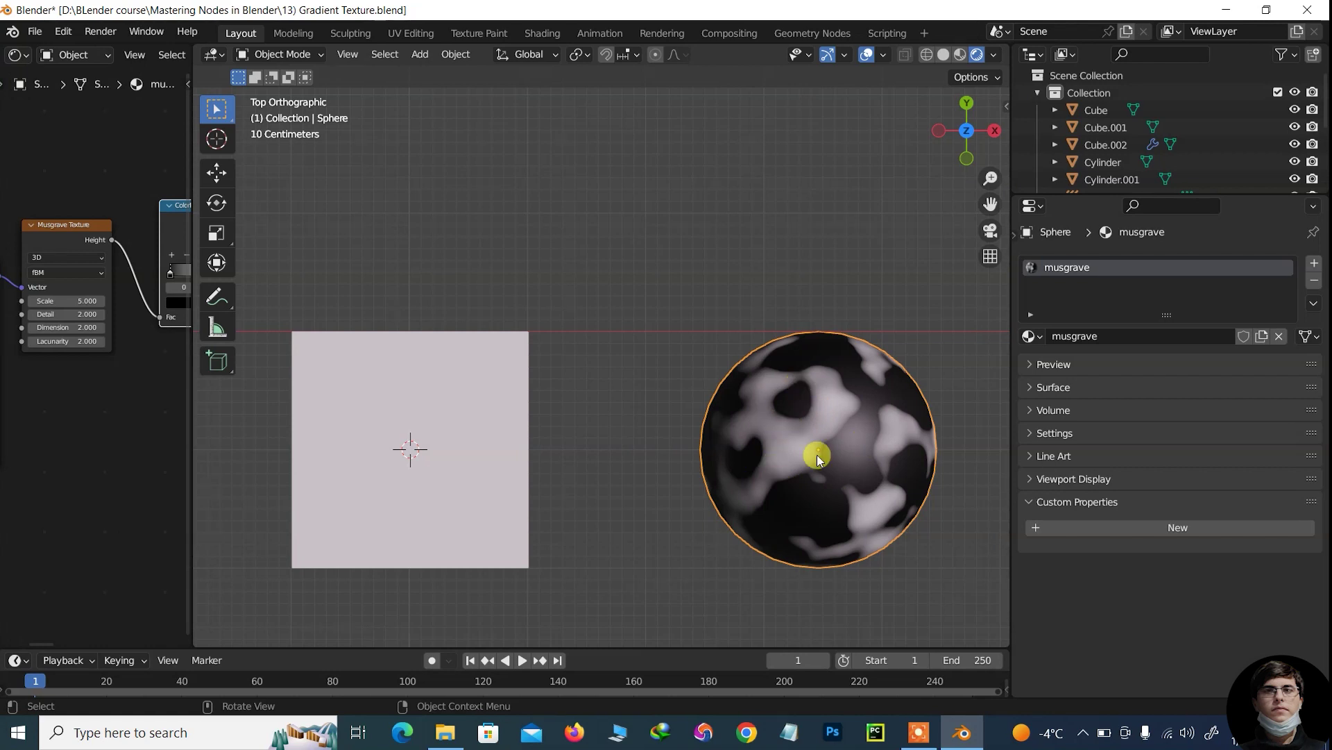
left_click_drag(988, 181, 268, 305)
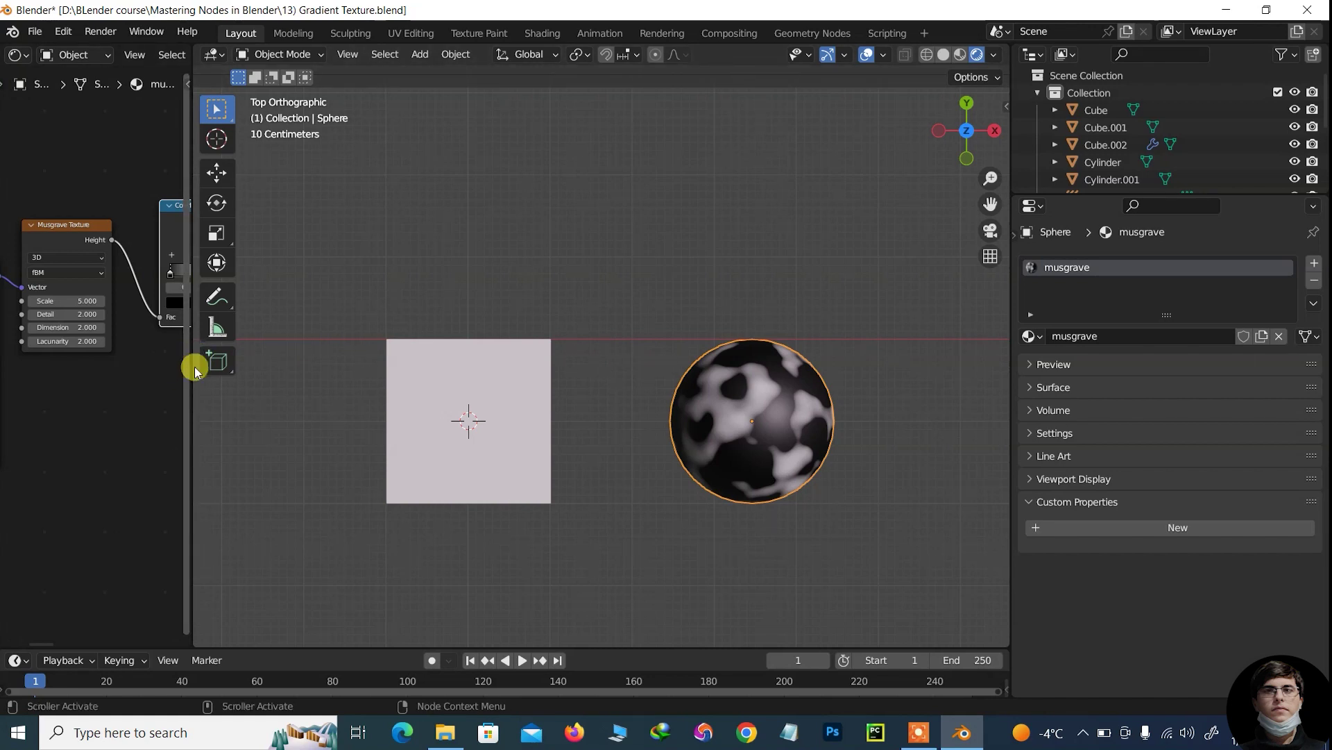
left_click_drag(191, 371, 405, 362)
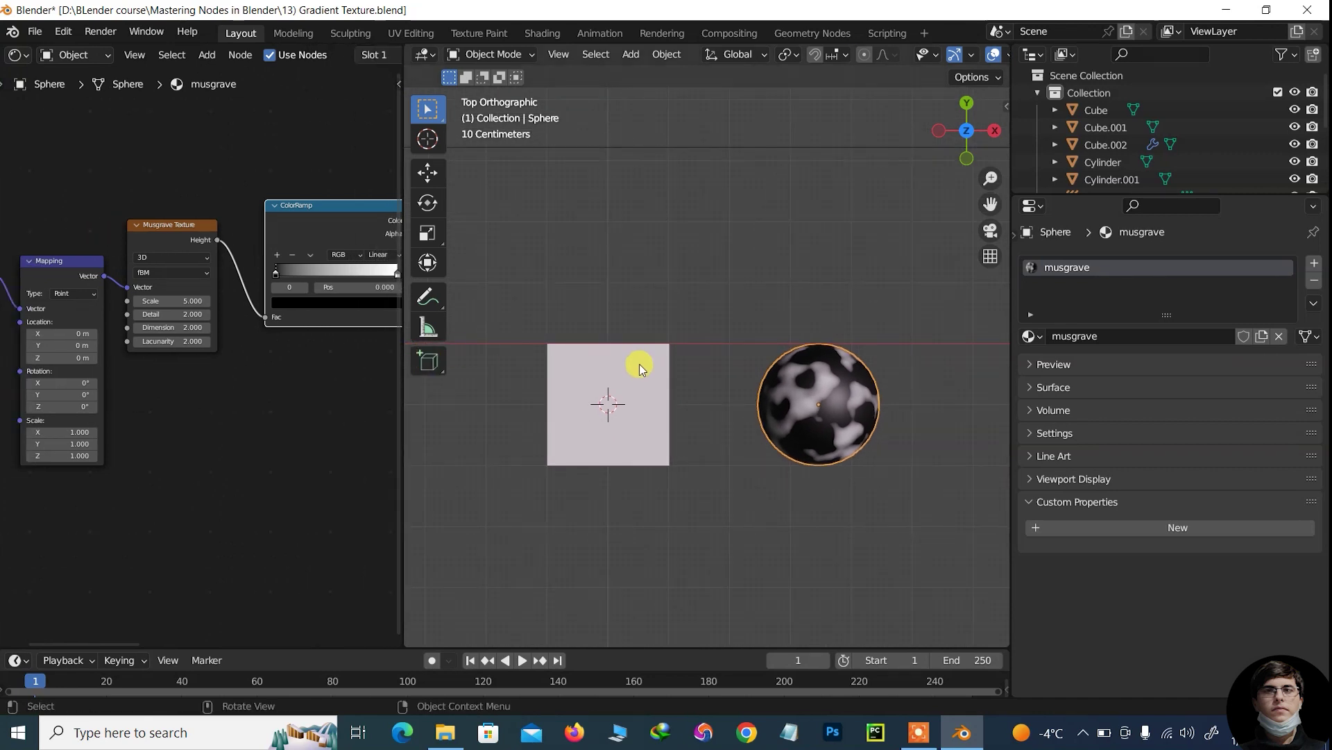
Select the plane and assign it the musgrave material from the material list.
left_click(639, 364)
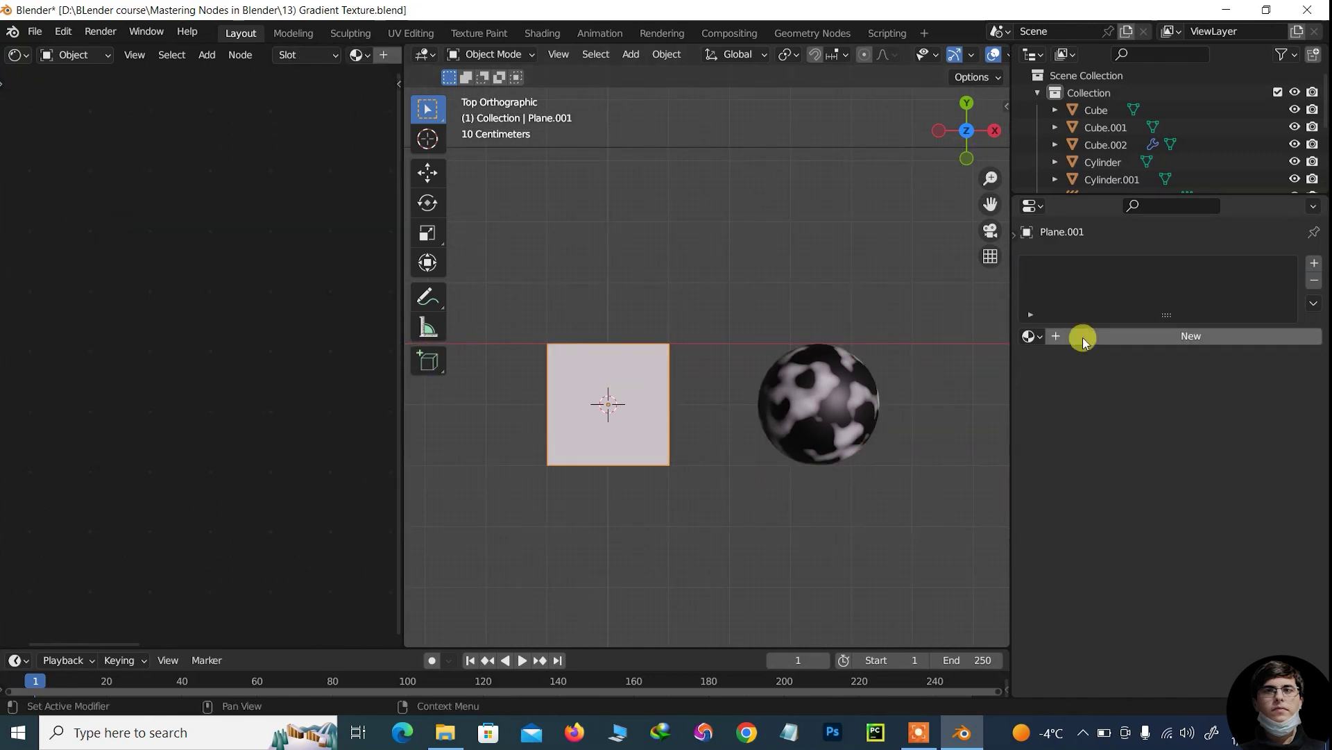
left_click(1035, 336)
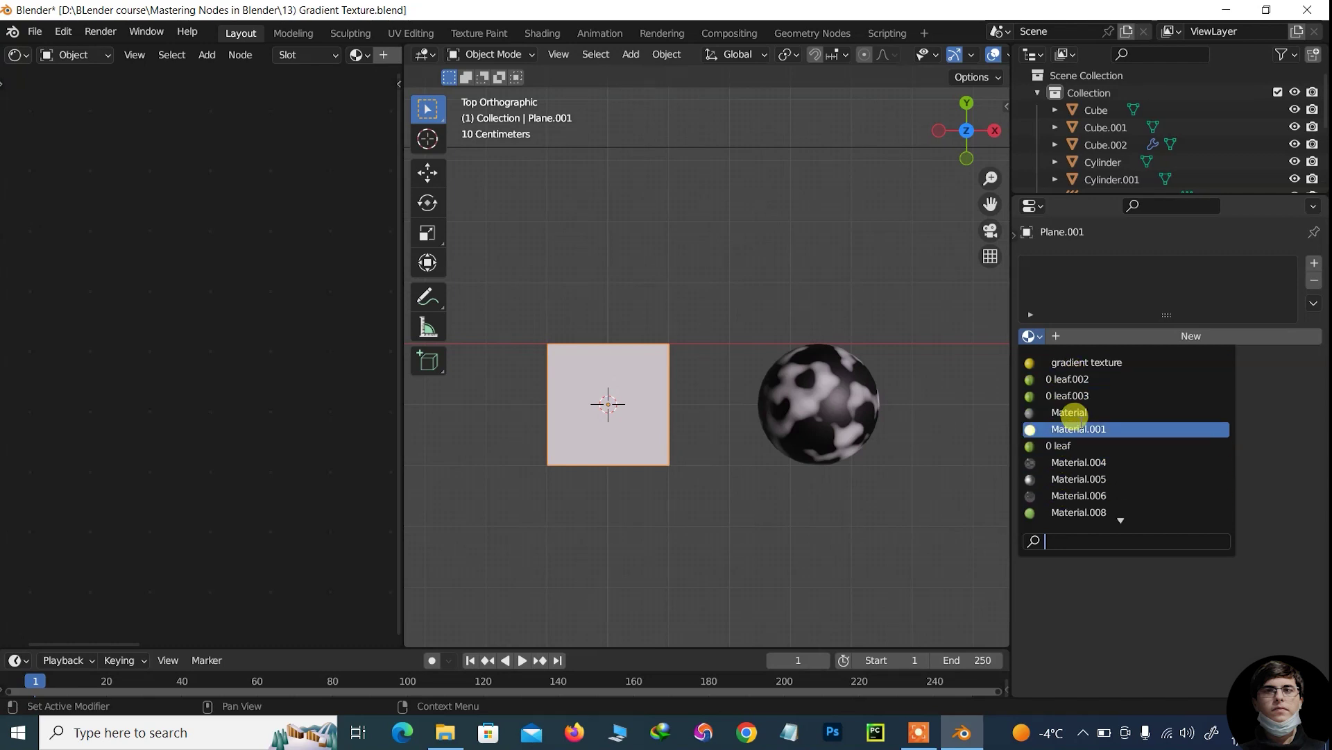
left_click(1115, 513)
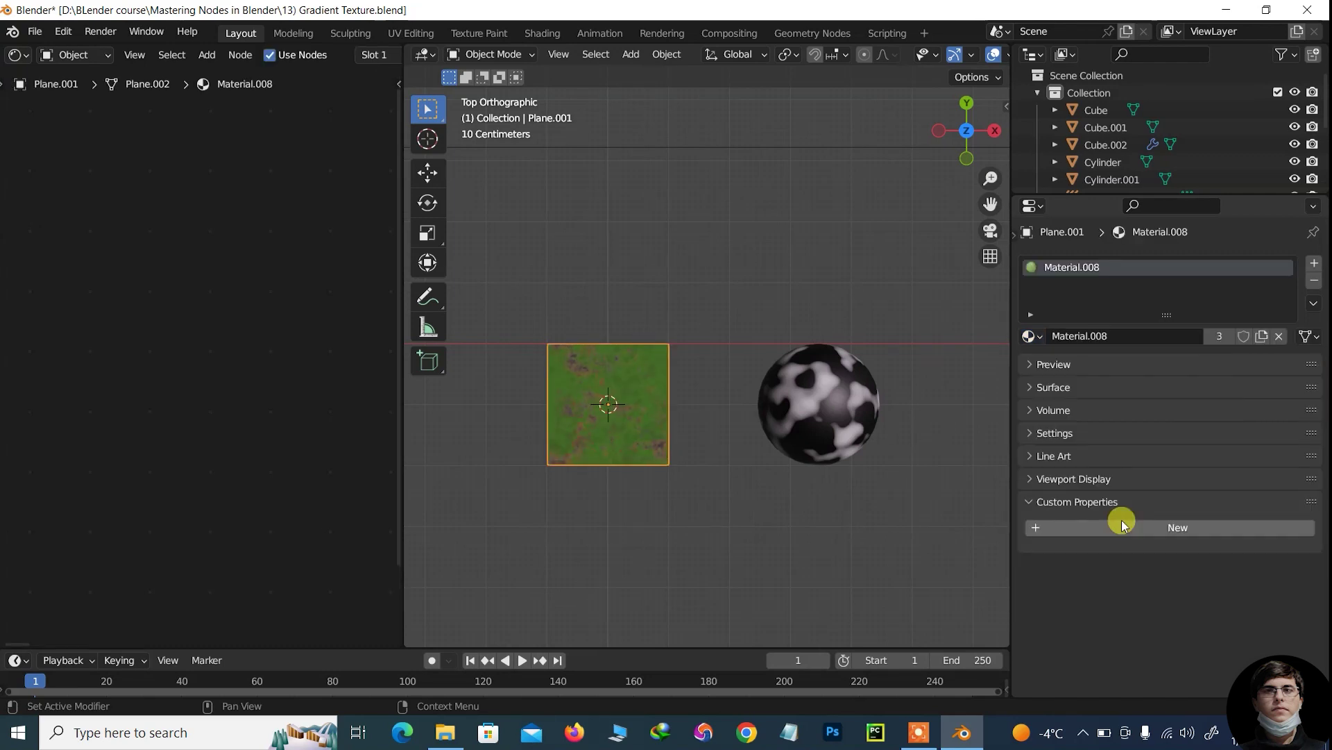
left_click(1030, 336)
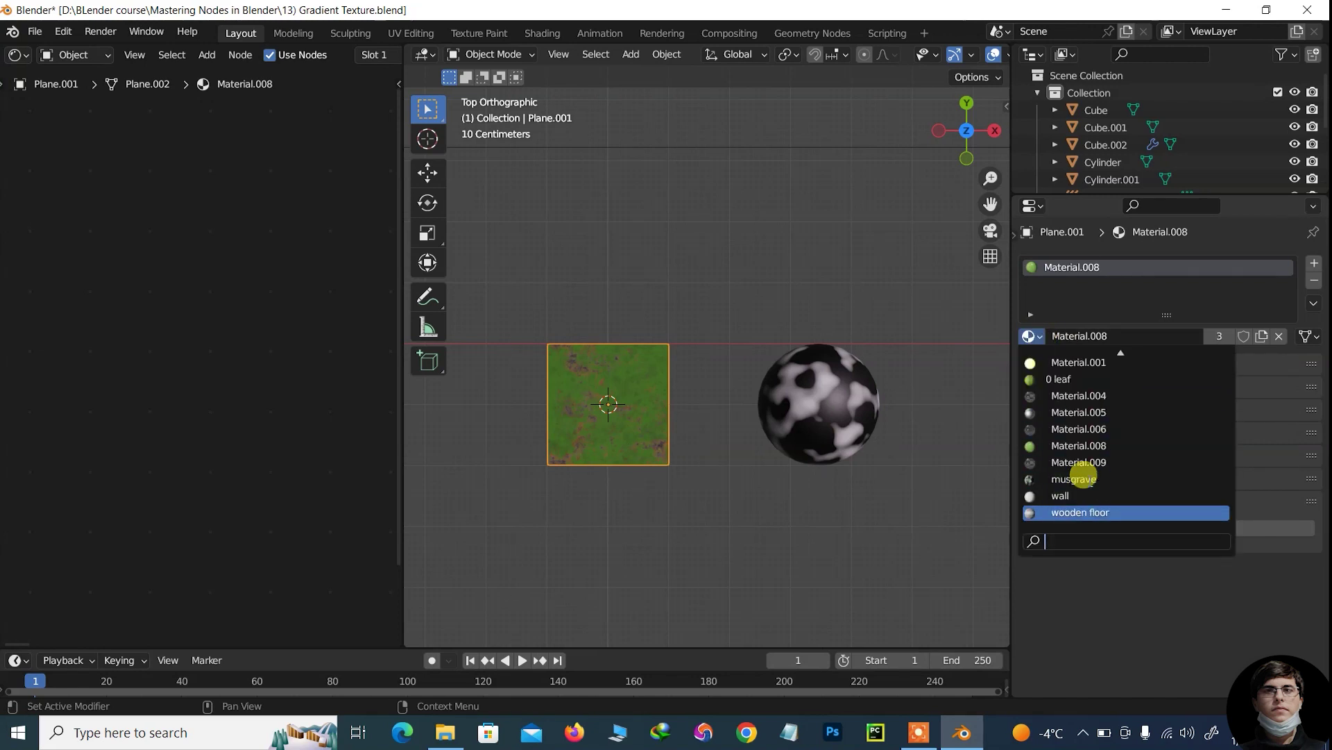
left_click(1084, 478)
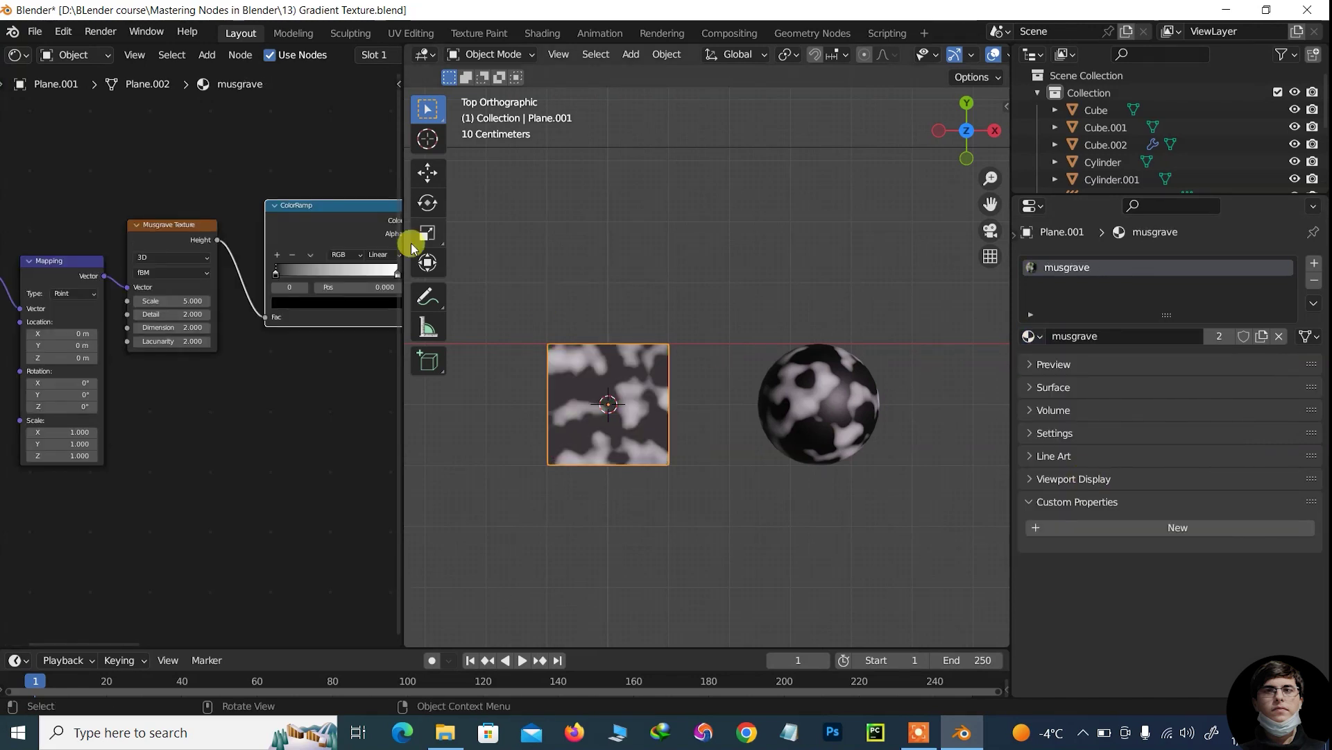
left_click_drag(401, 280, 533, 274)
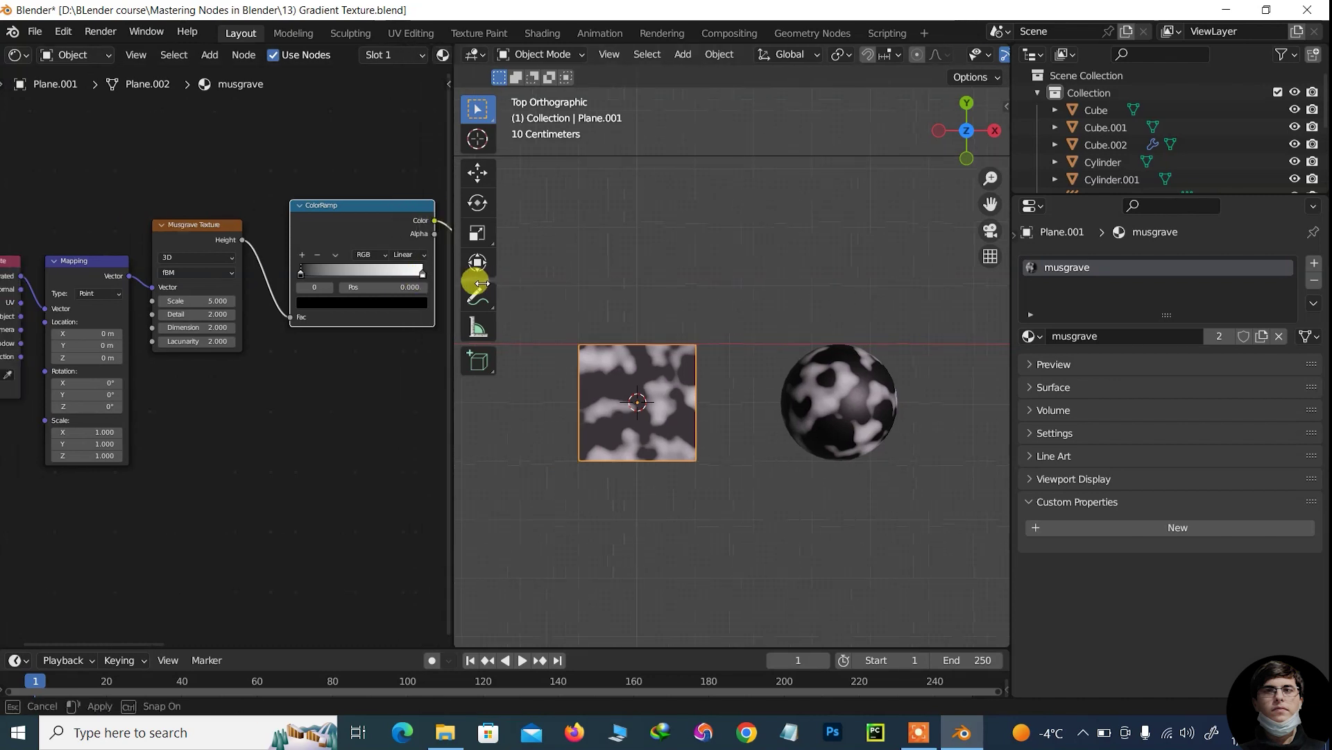
left_click_drag(225, 229, 251, 270)
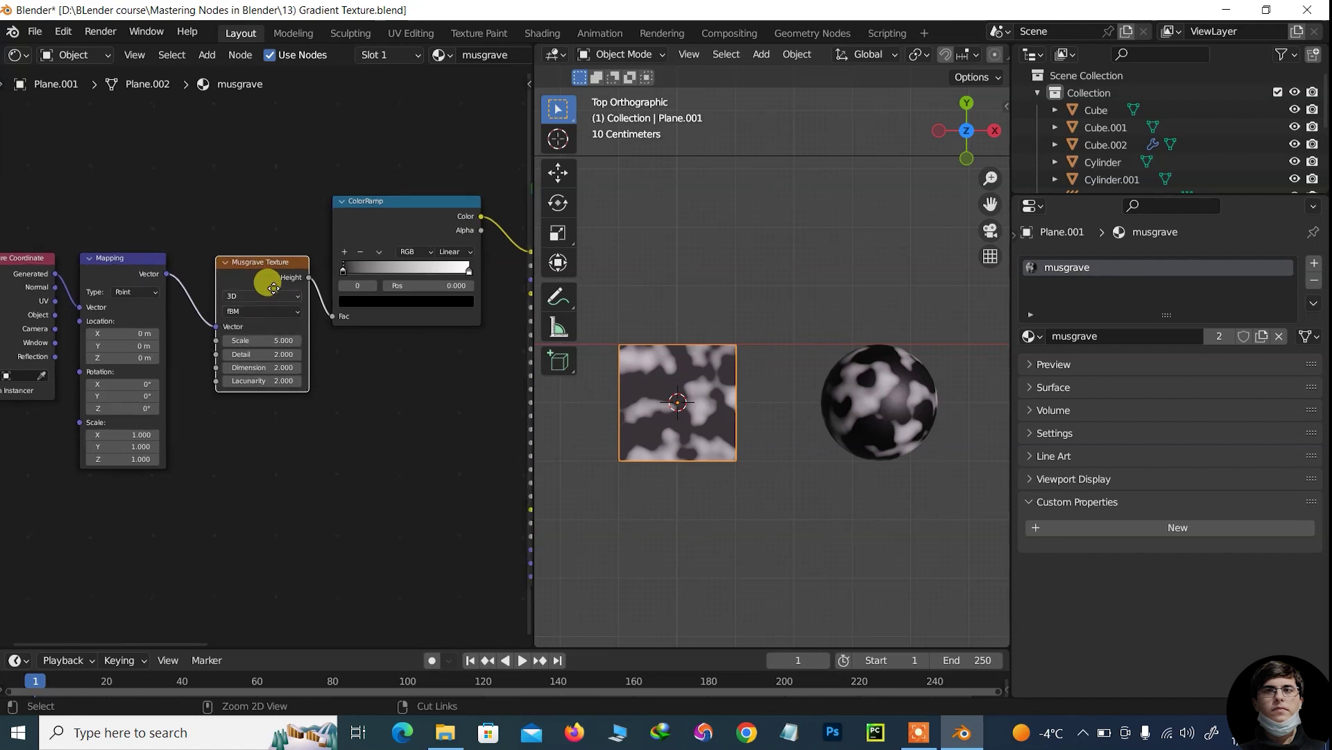
scroll(268, 282, "up", 3)
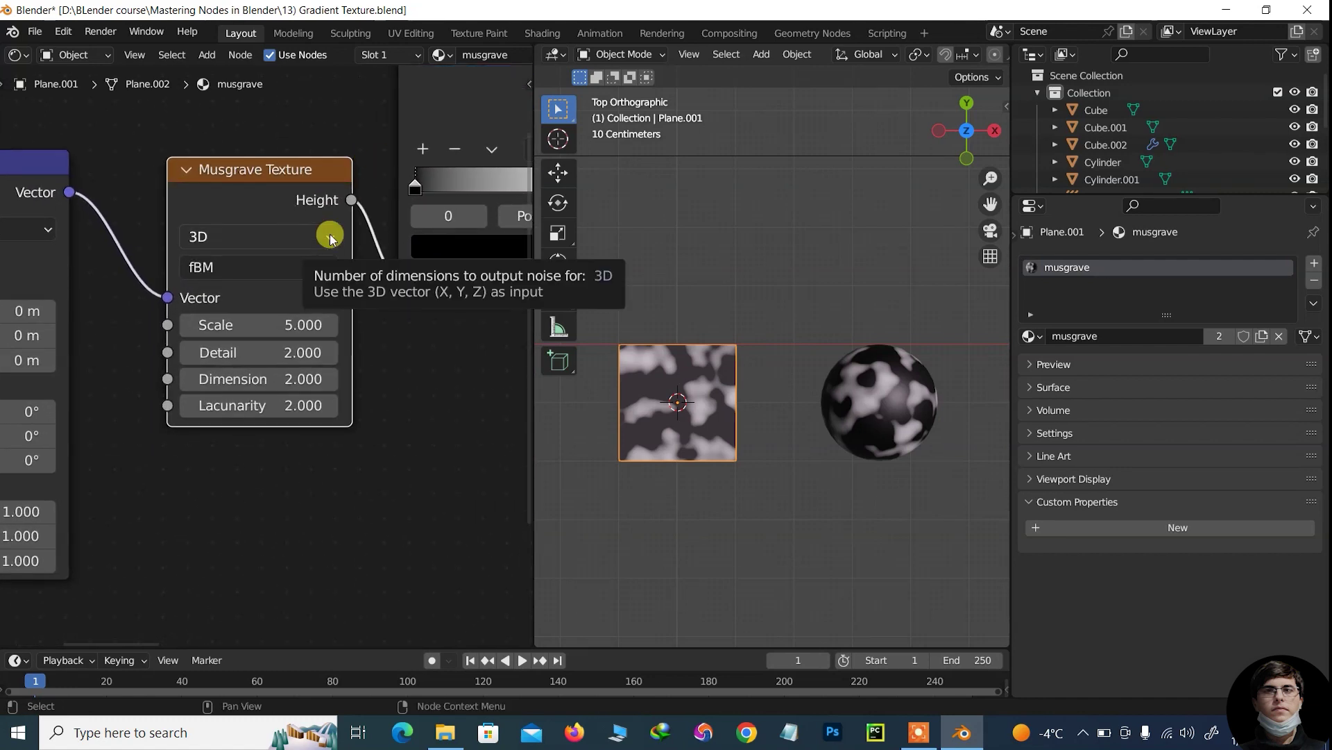
left_click(331, 238)
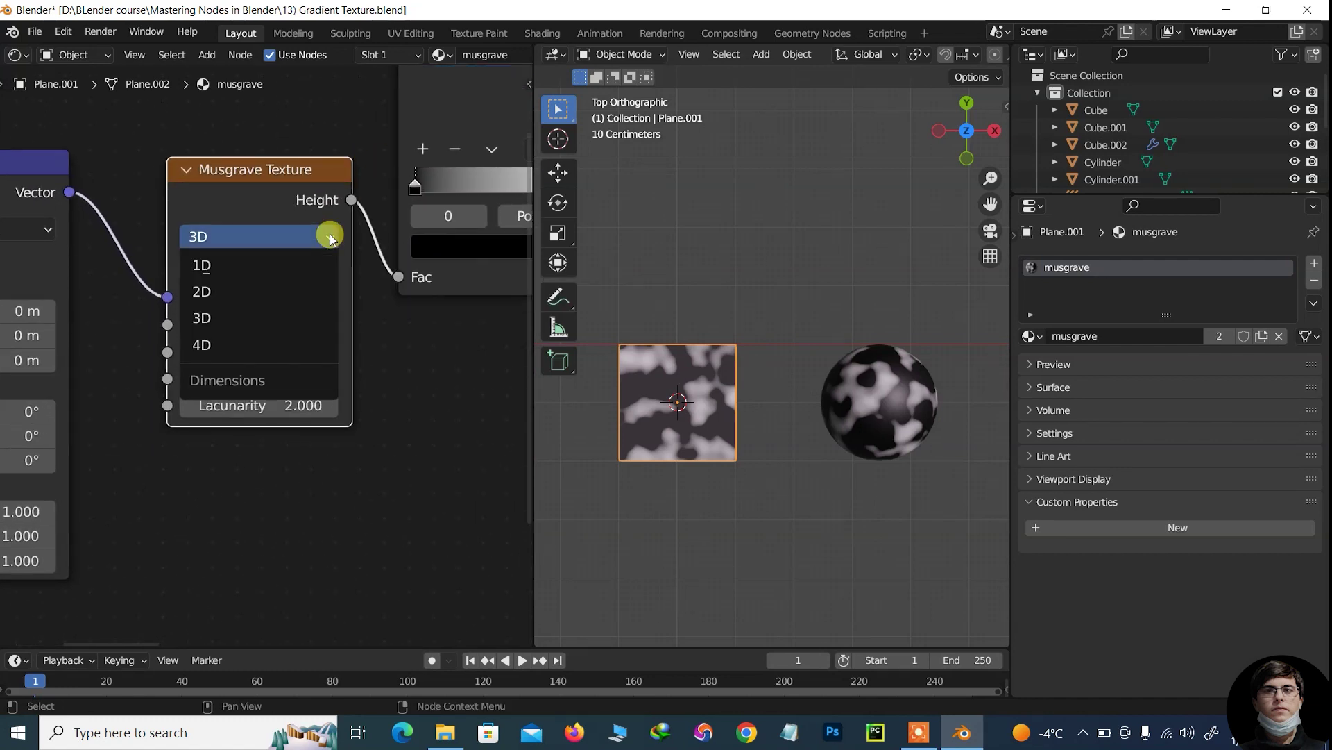
left_click(257, 270)
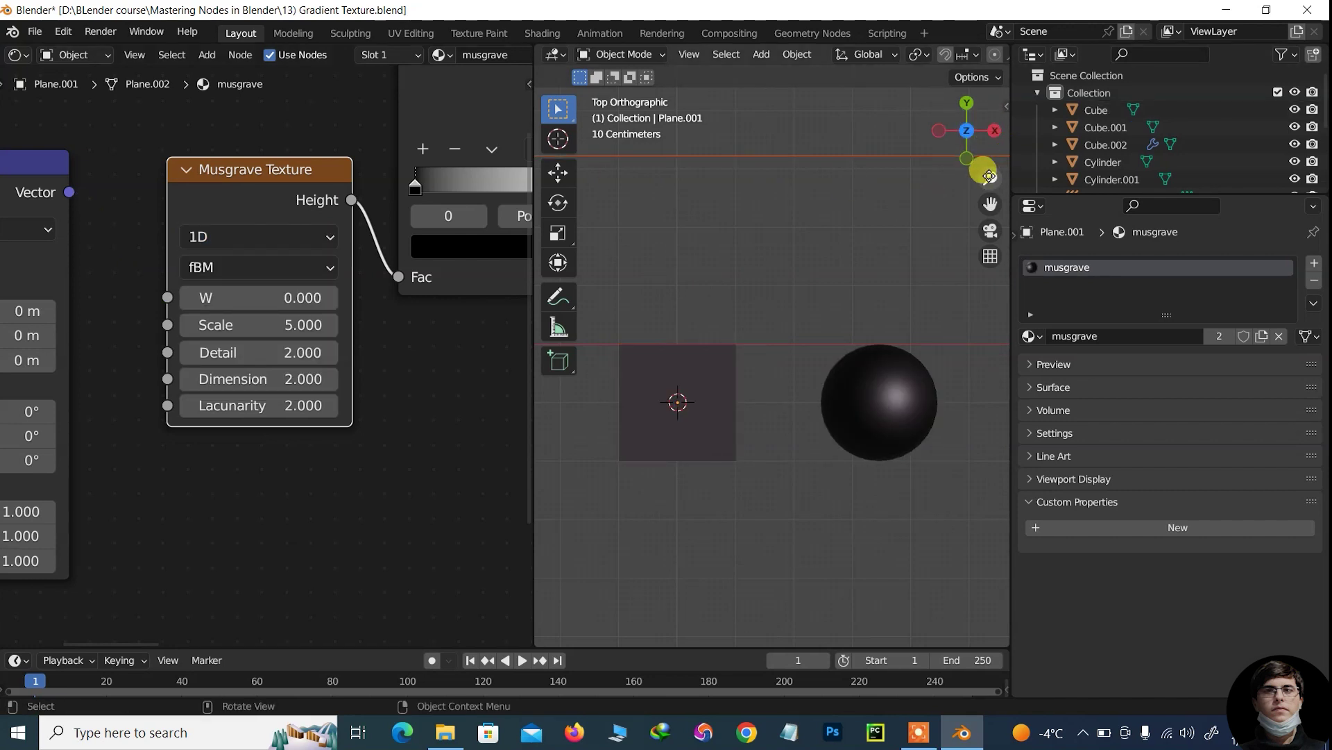
left_click_drag(985, 173, 985, 154)
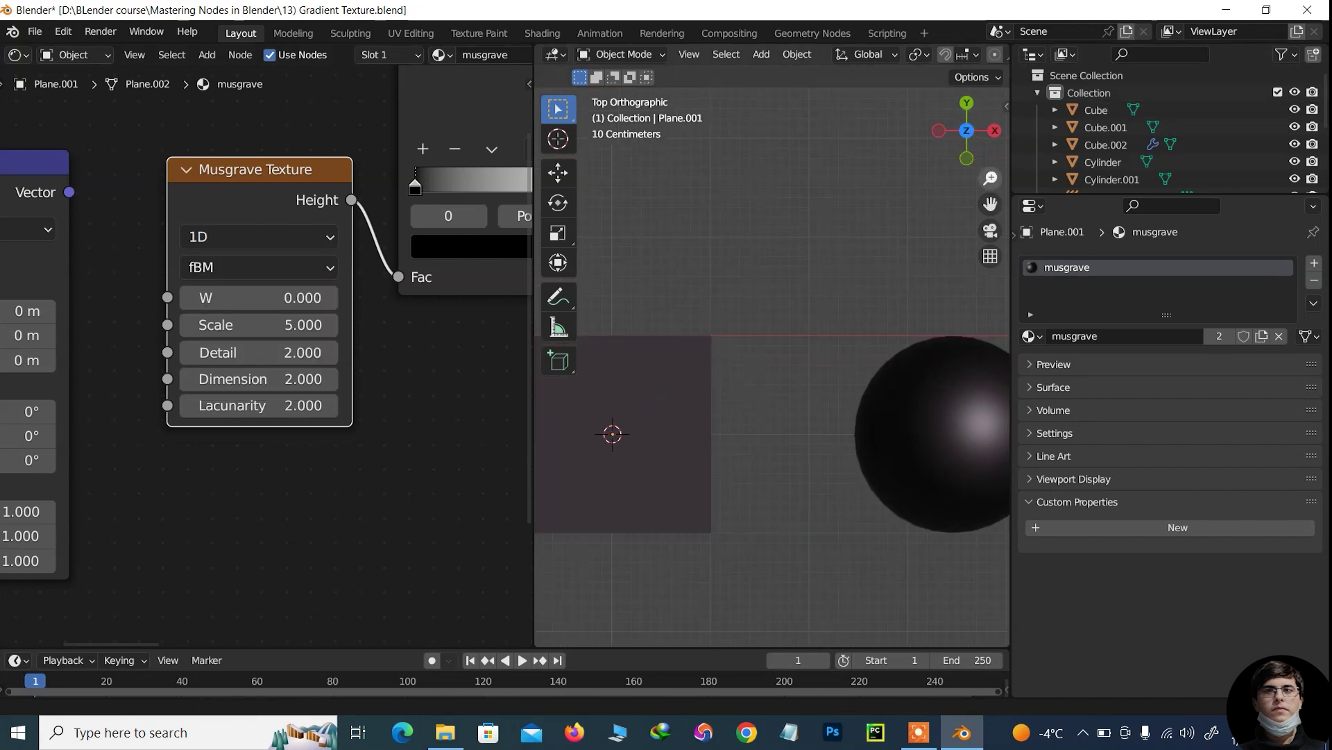
left_click(315, 236)
left_click(265, 294)
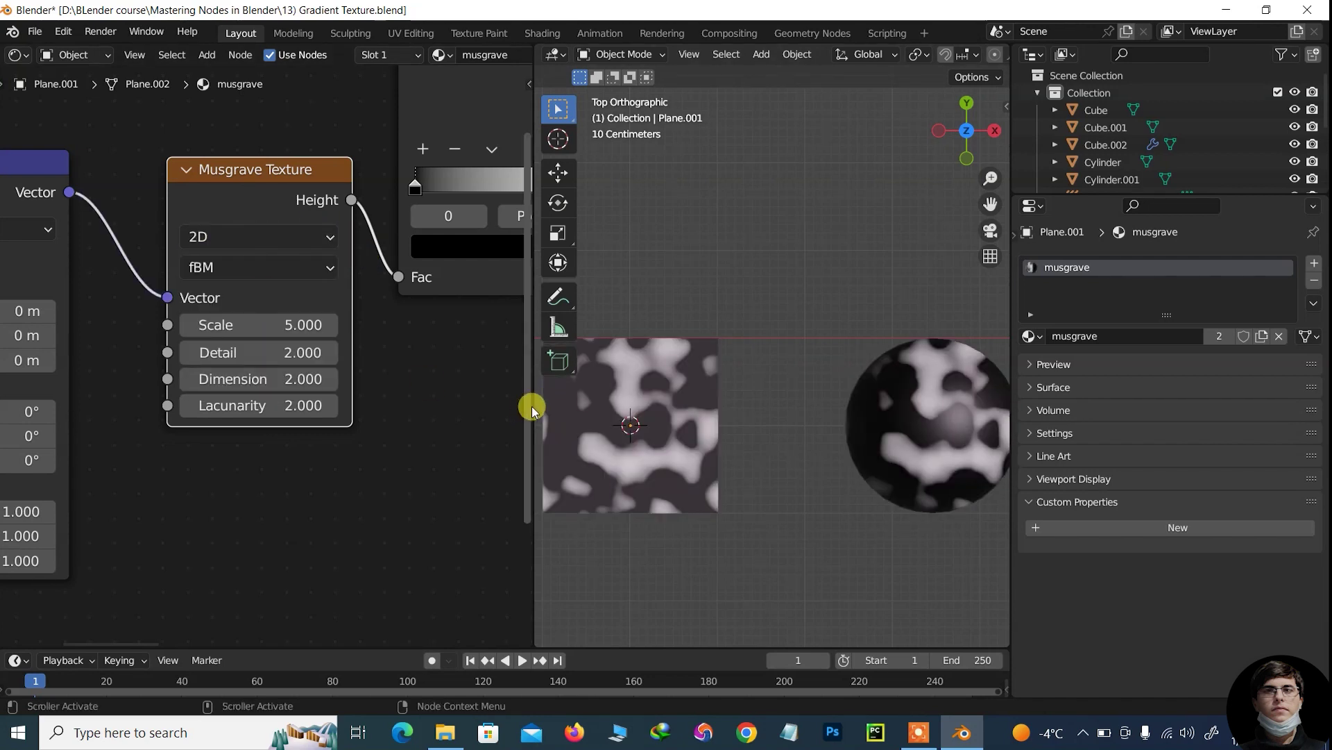
left_click_drag(533, 407, 476, 406)
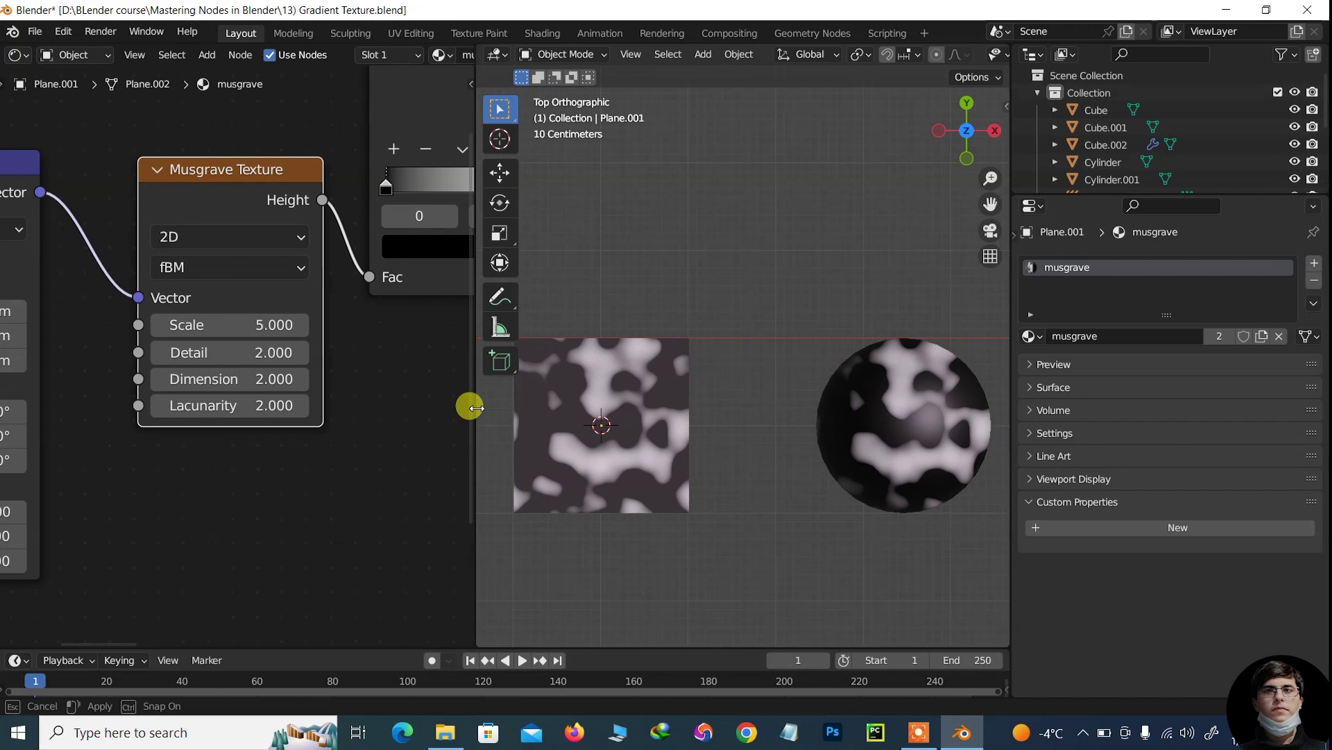
left_click(266, 238)
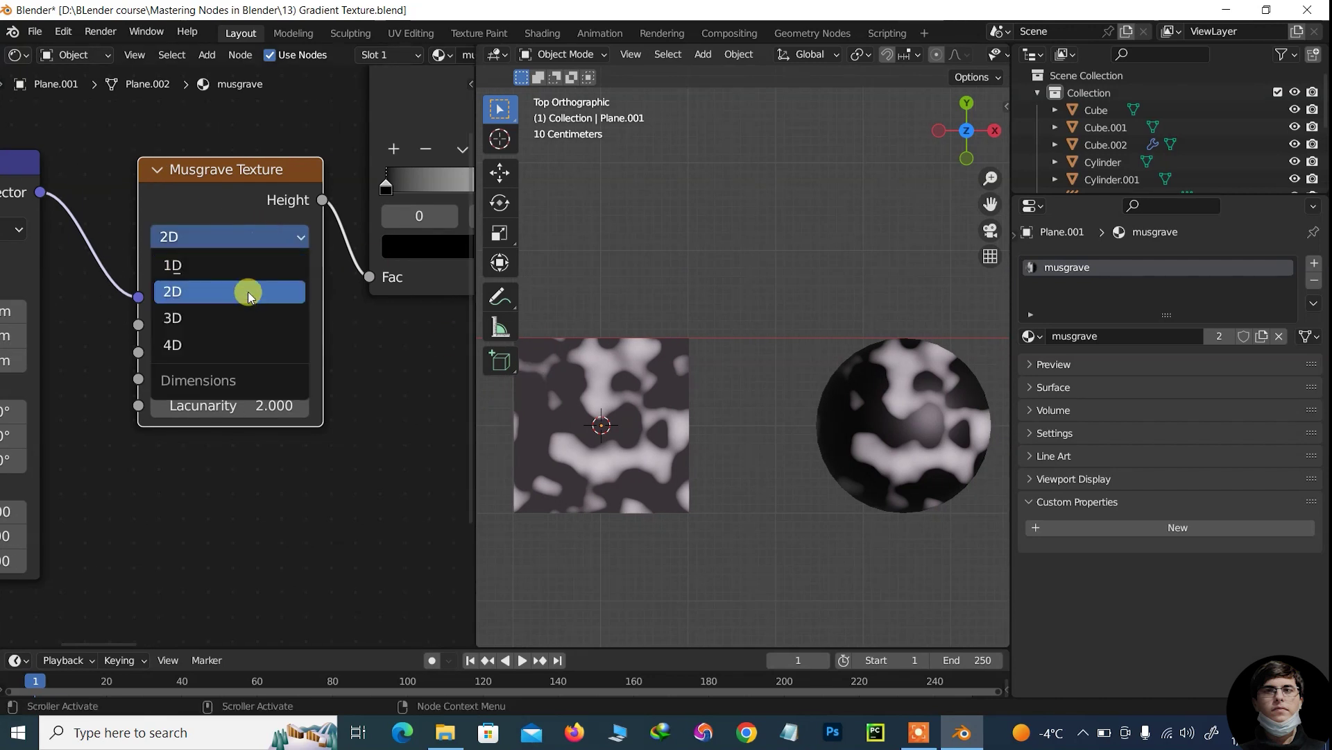
left_click(209, 324)
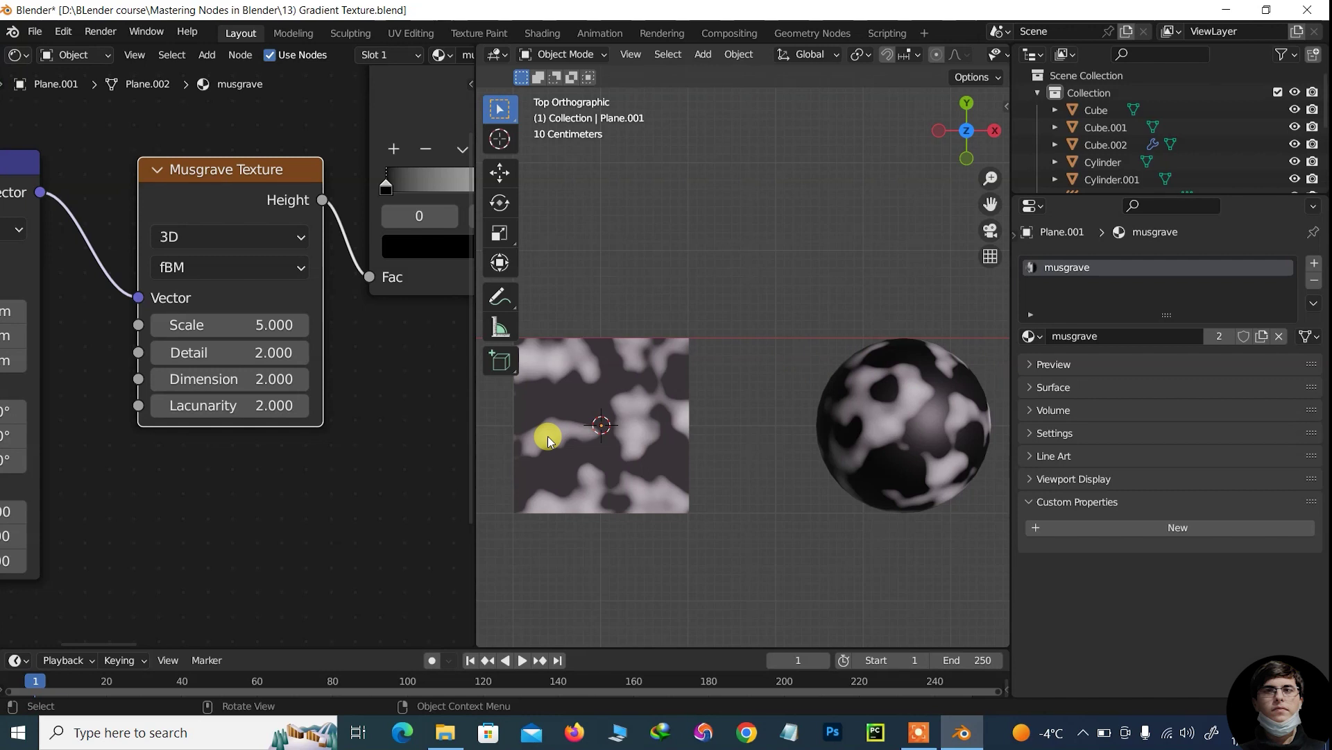
left_click(287, 238)
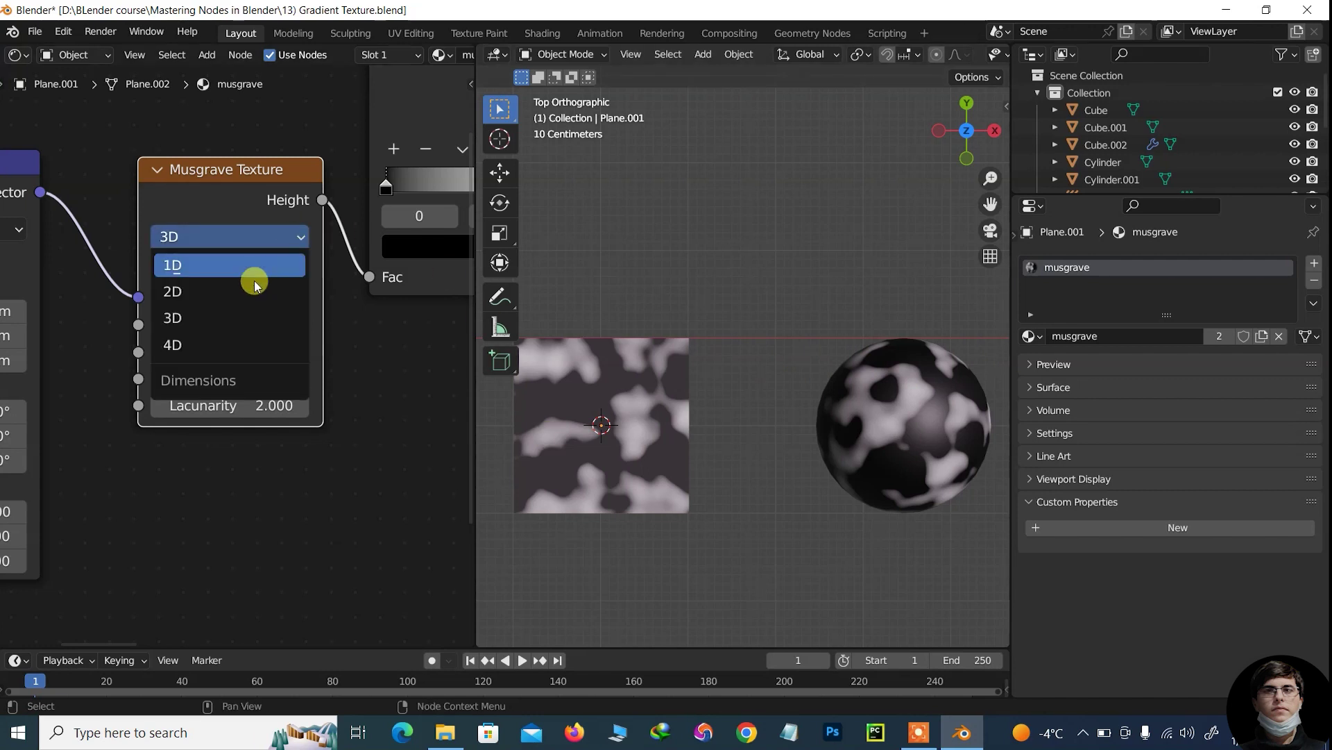
left_click(202, 345)
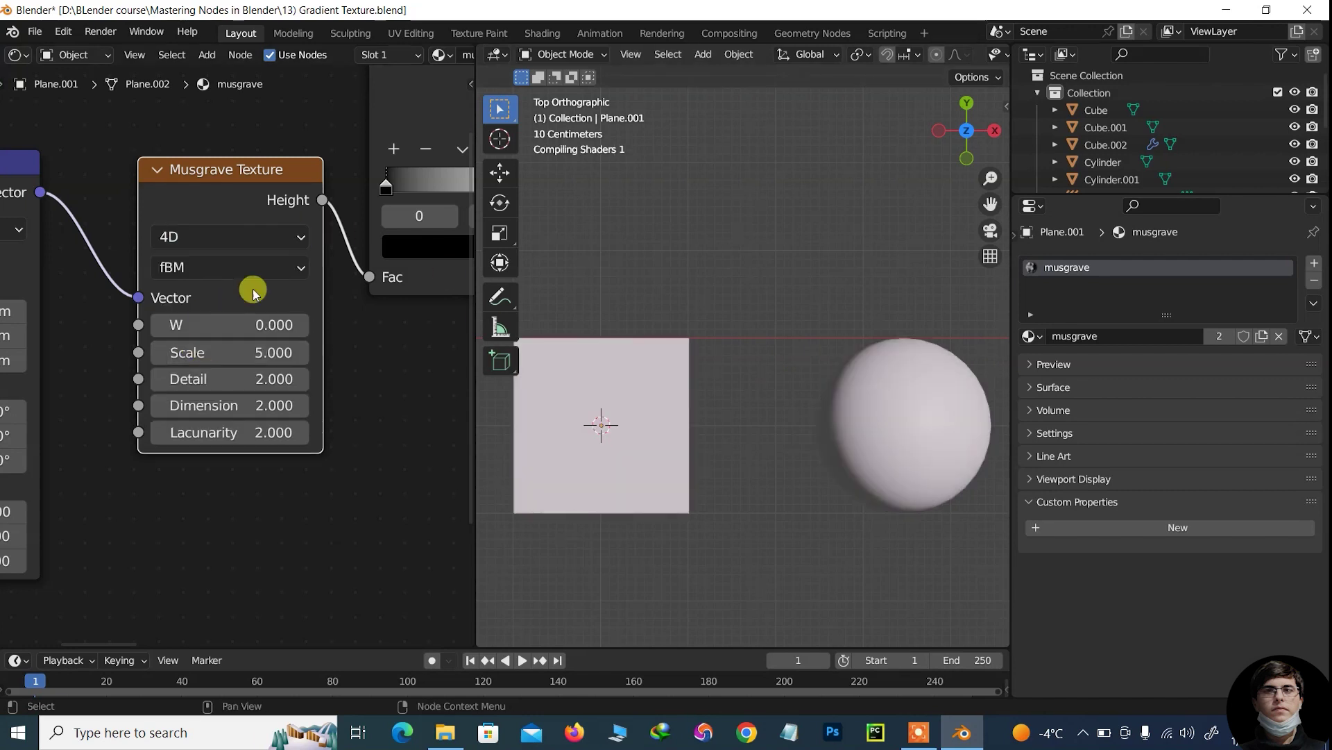
left_click(289, 236)
left_click(205, 319)
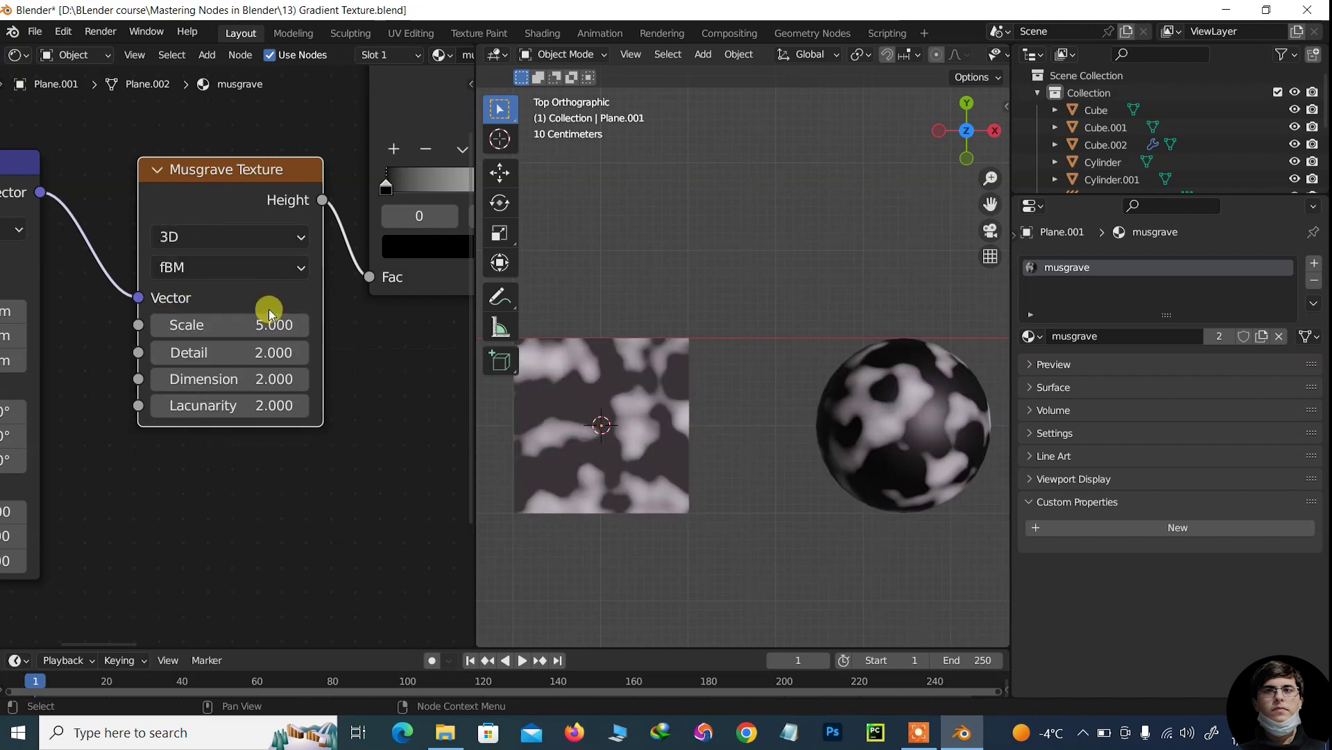
Try the Multifractal and Ridged Multifractal Musgrave types while zooming in on the plane.
left_click(297, 267)
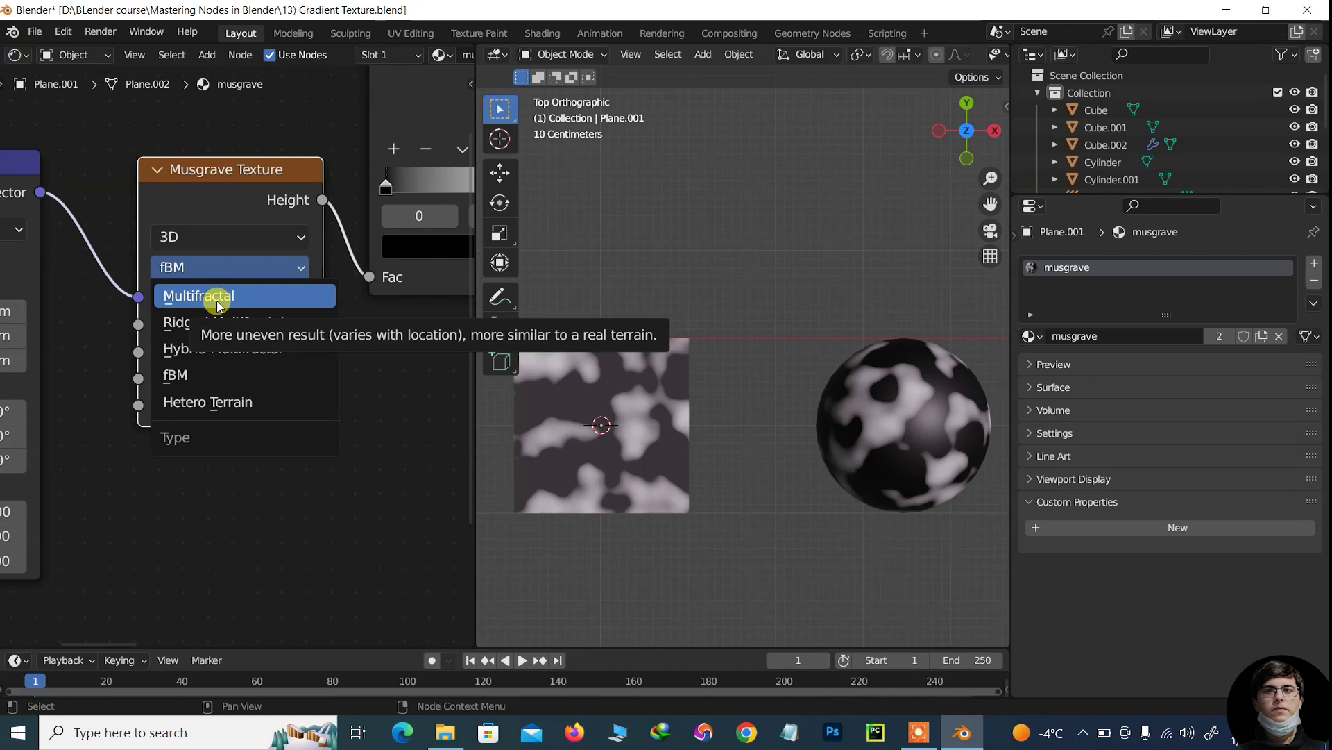
left_click(219, 297)
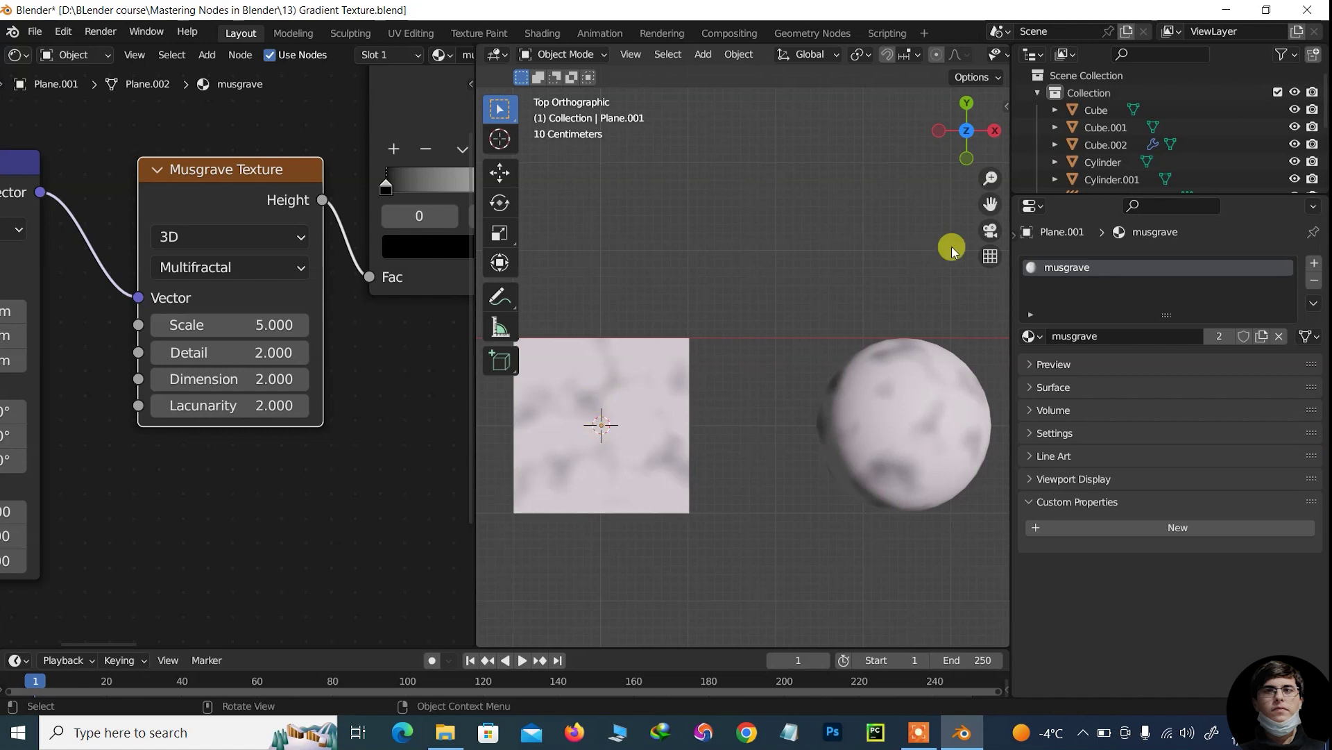
mouse_move(984, 218)
left_mouse_down()
mouse_move(999, 216)
mouse_move(975, 182)
mouse_move(999, 203)
mouse_move(662, 192)
left_mouse_up()
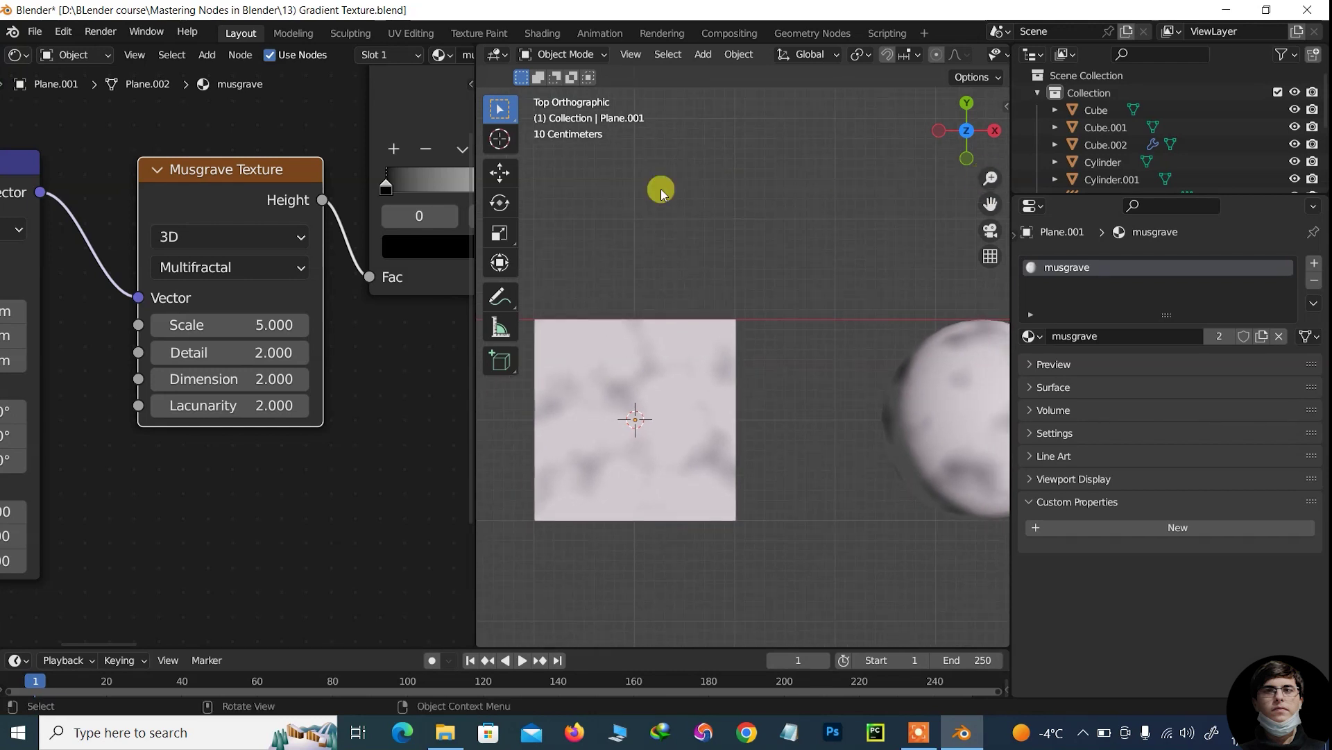
left_click(297, 275)
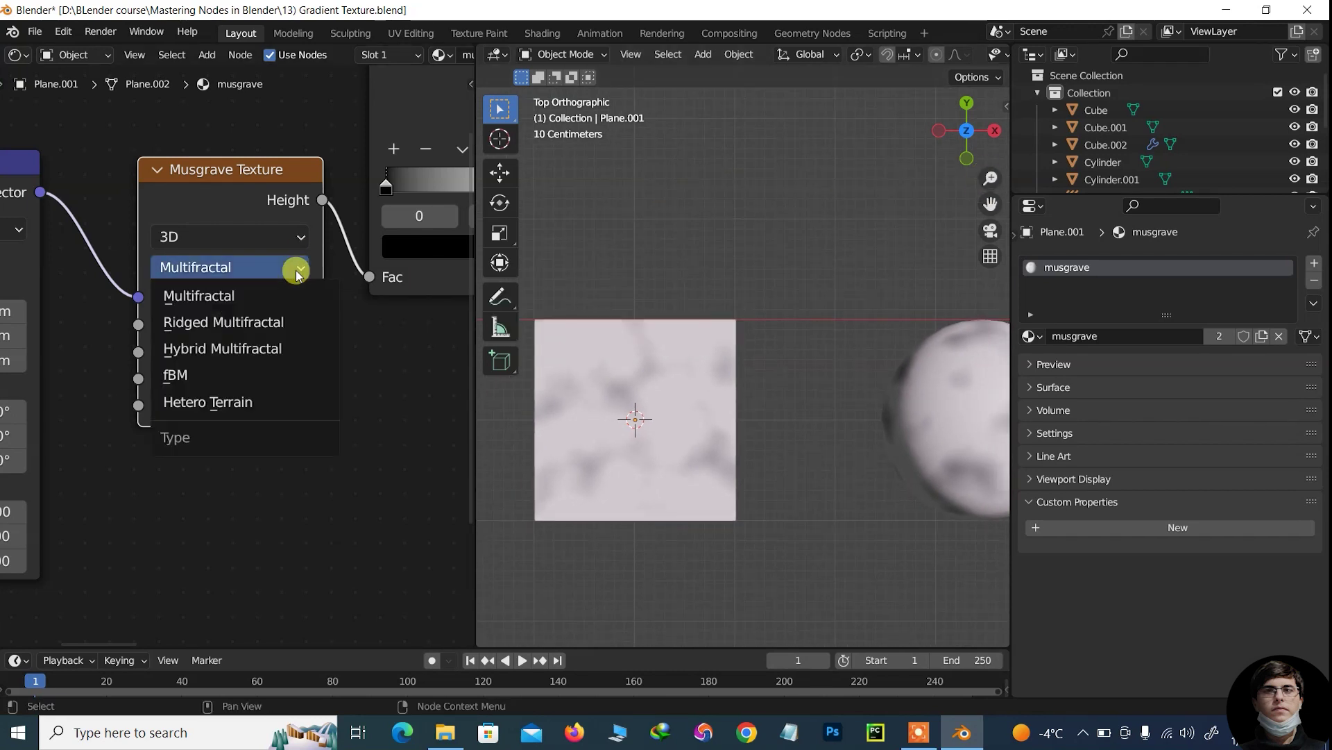
left_click(221, 329)
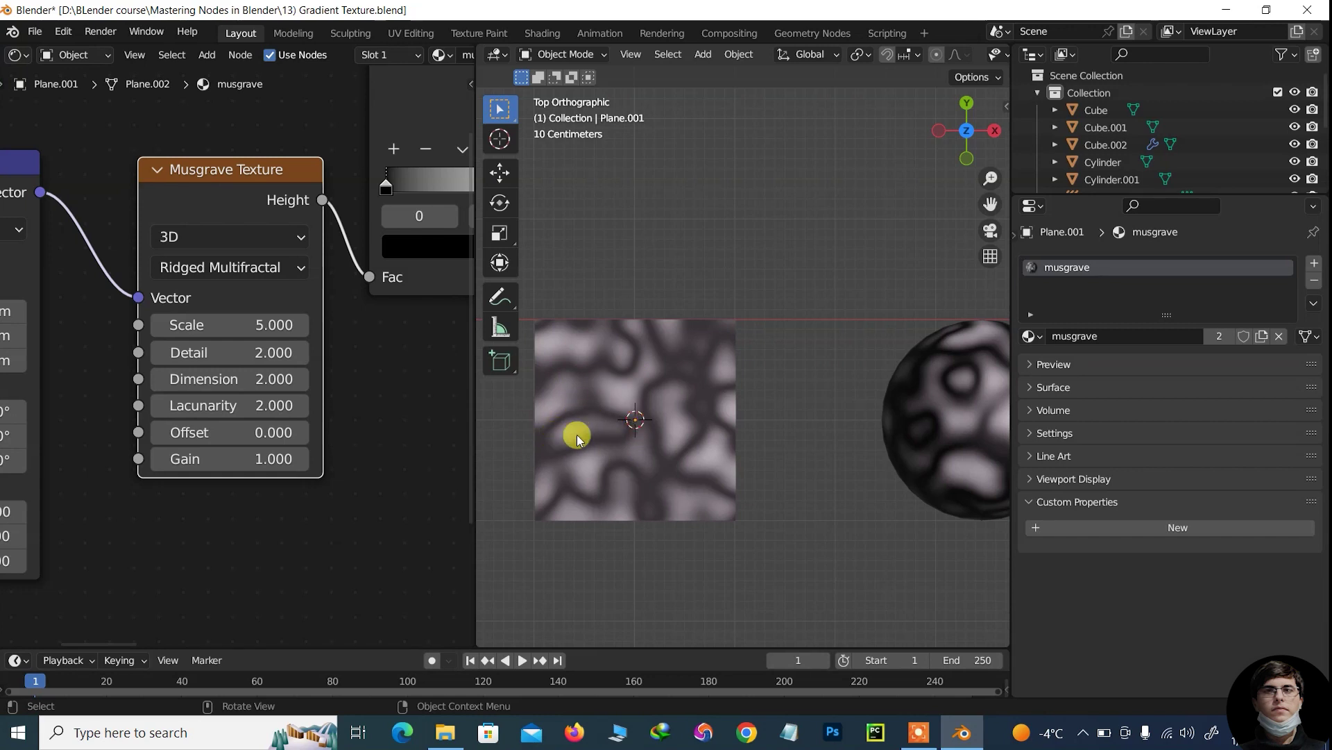
Try Hybrid Multifractal and Hetero Terrain, then settle on the fBM type.
left_click(300, 267)
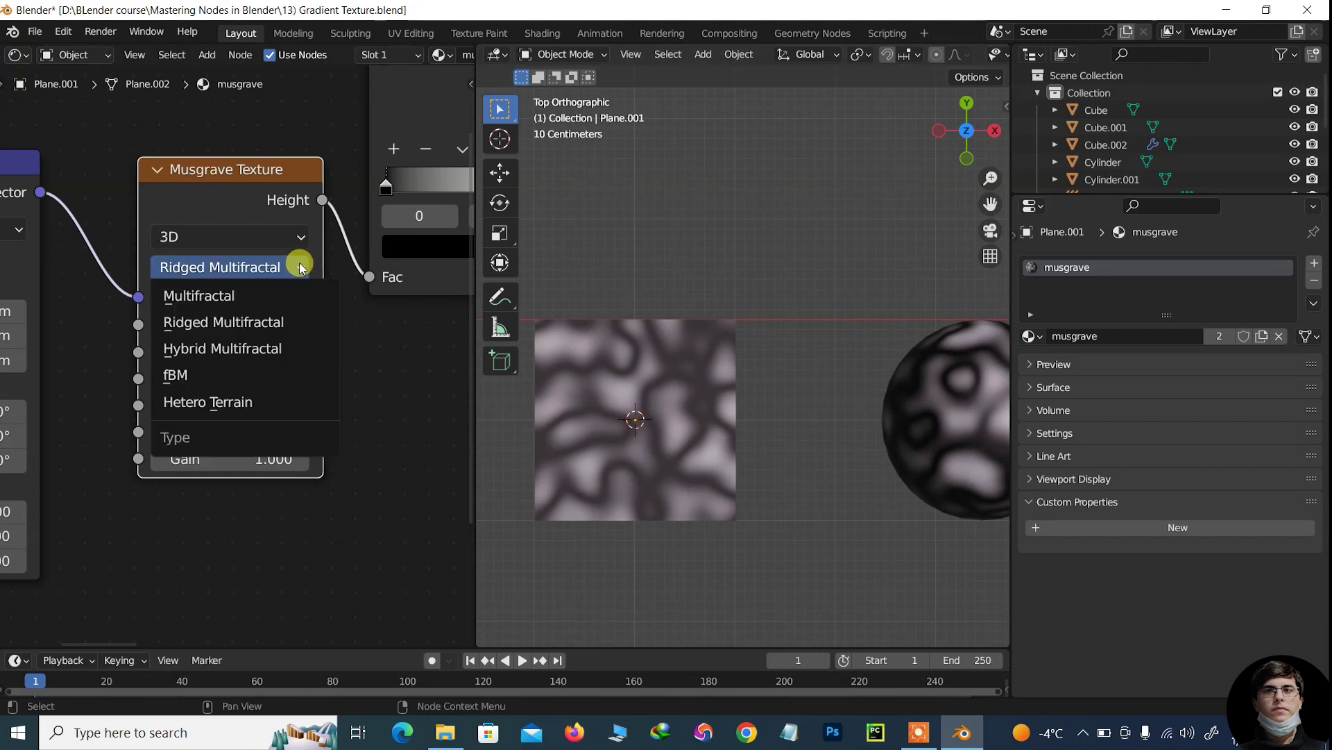
left_click(233, 354)
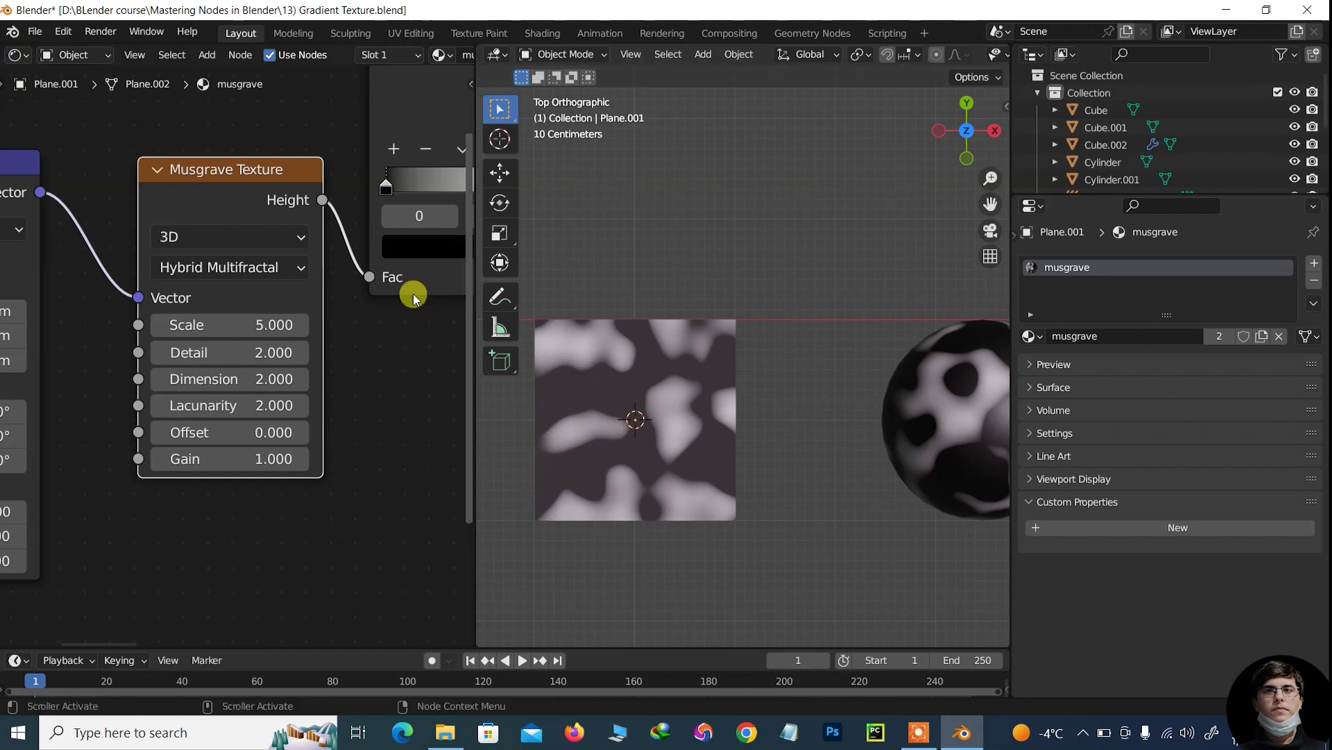
left_click(289, 269)
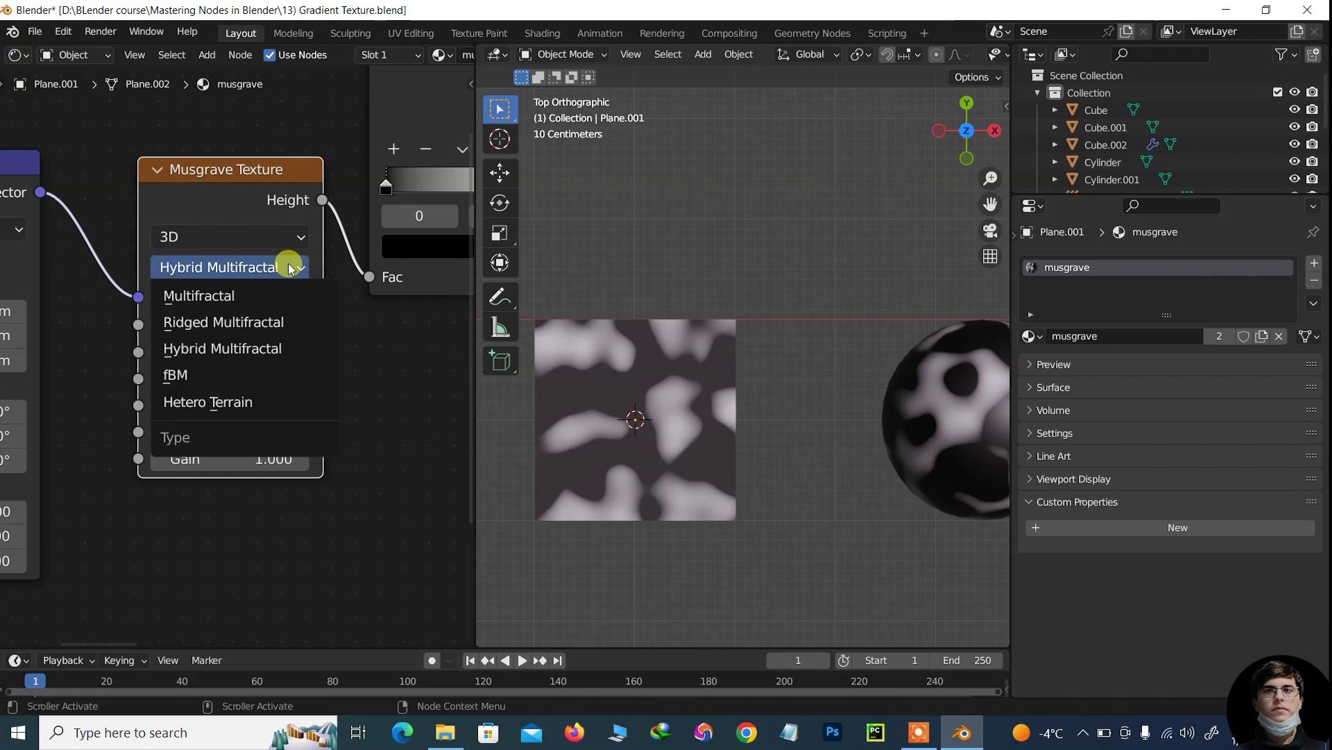
left_click(230, 404)
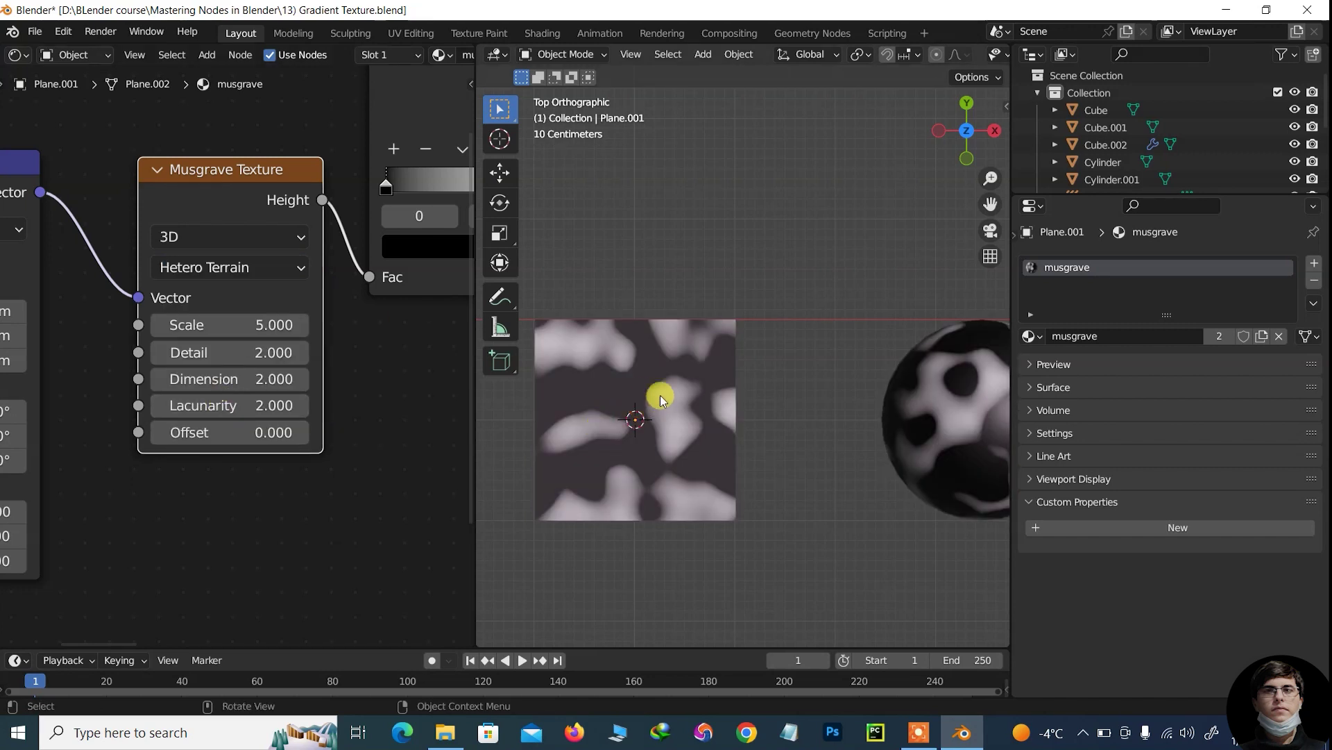
left_click(268, 268)
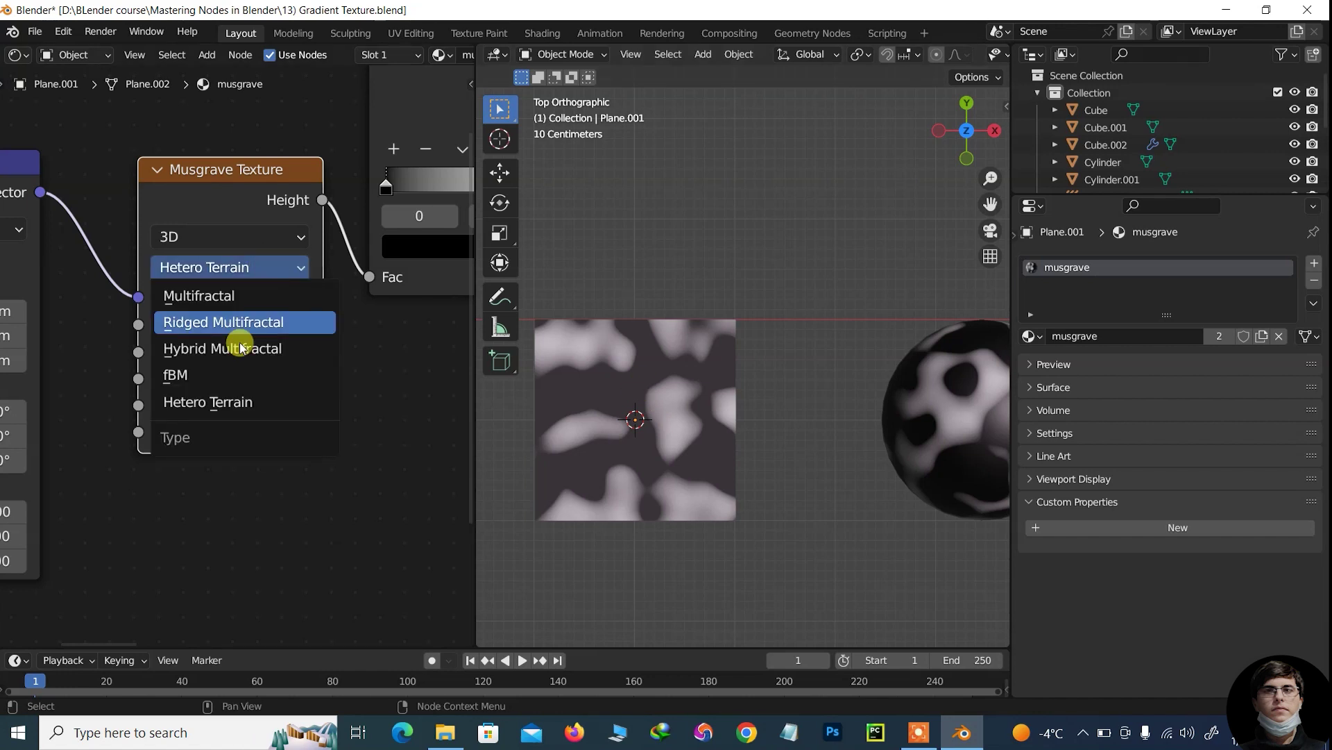
left_click(200, 377)
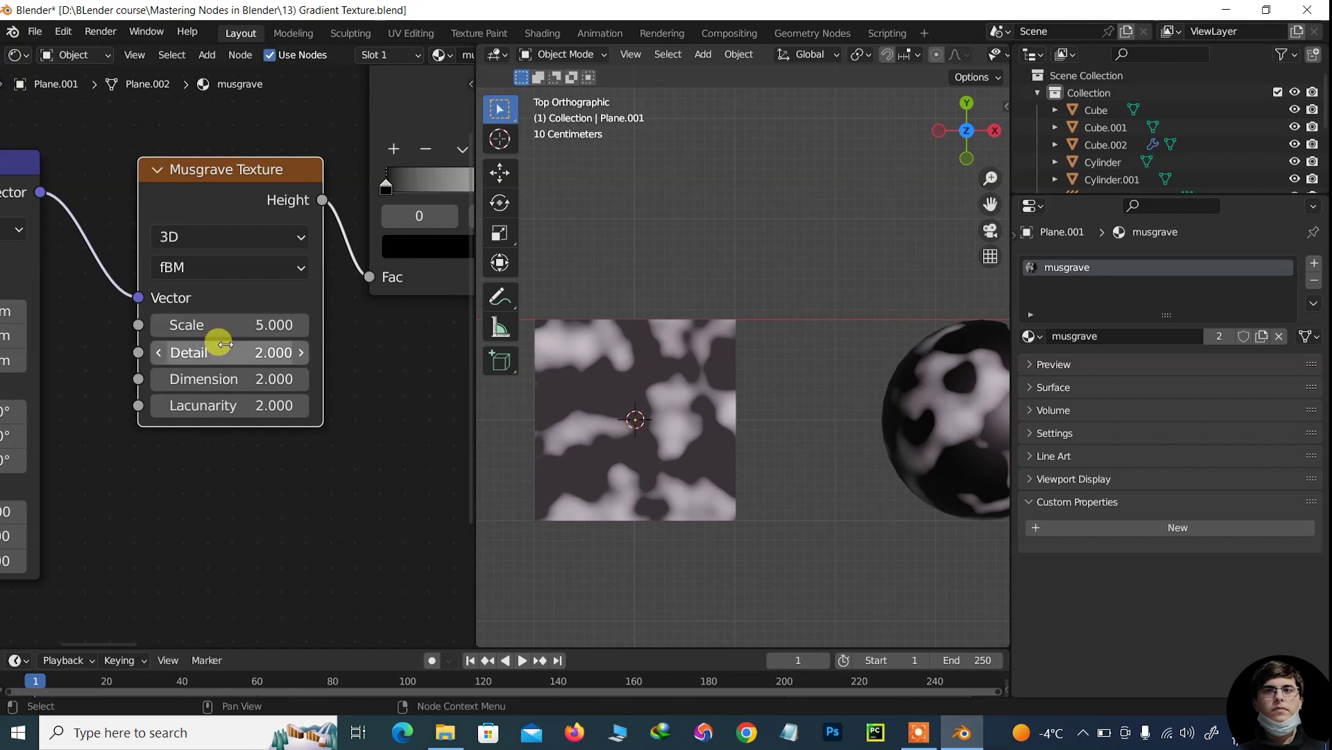
Set the Musgrave Scale to 8 and Detail to 8.
left_click(234, 321)
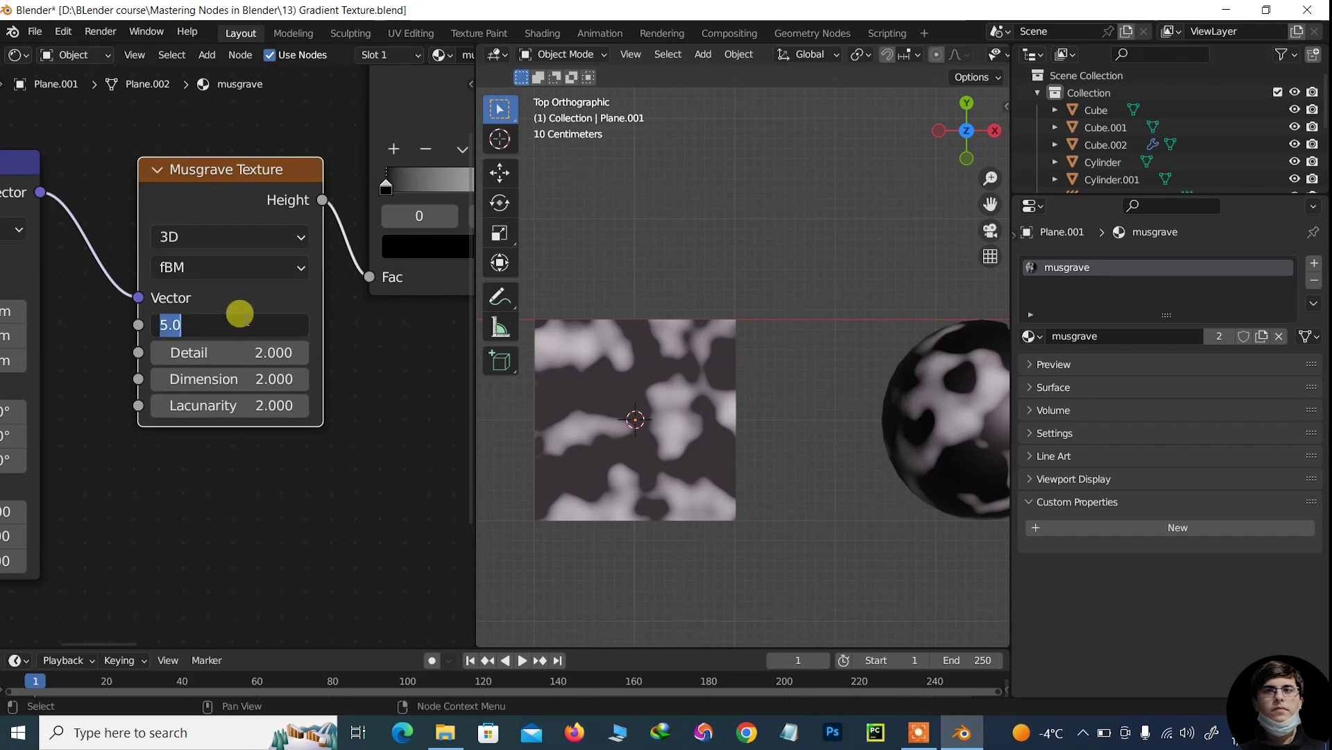
type("8")
key("Return")
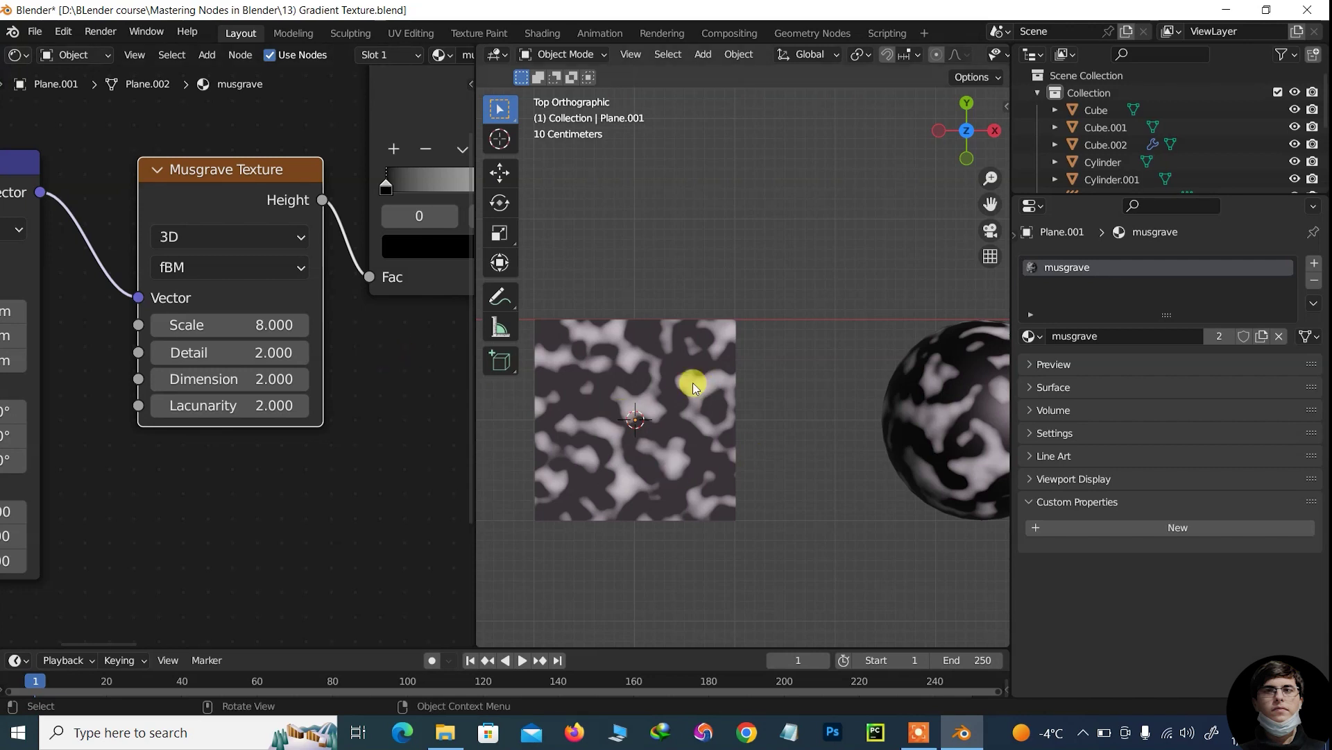
left_click(252, 345)
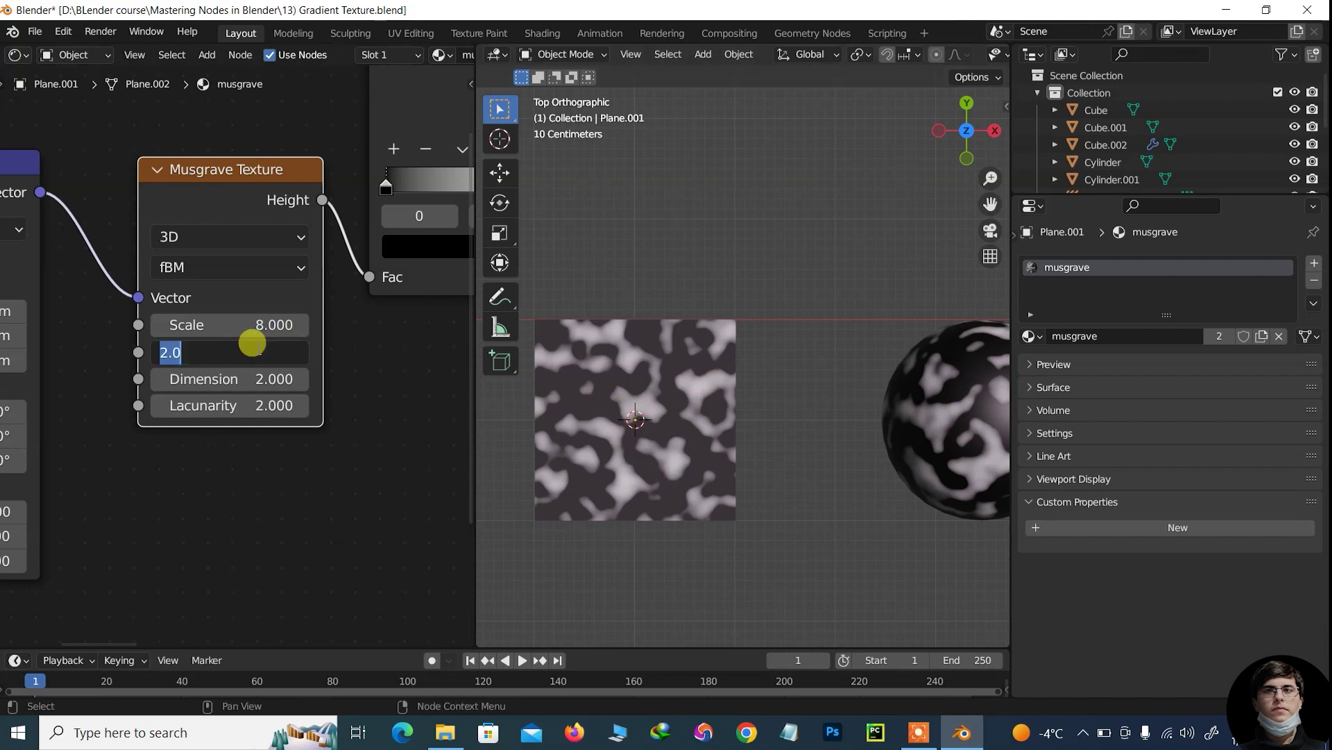
type("8")
key("Return")
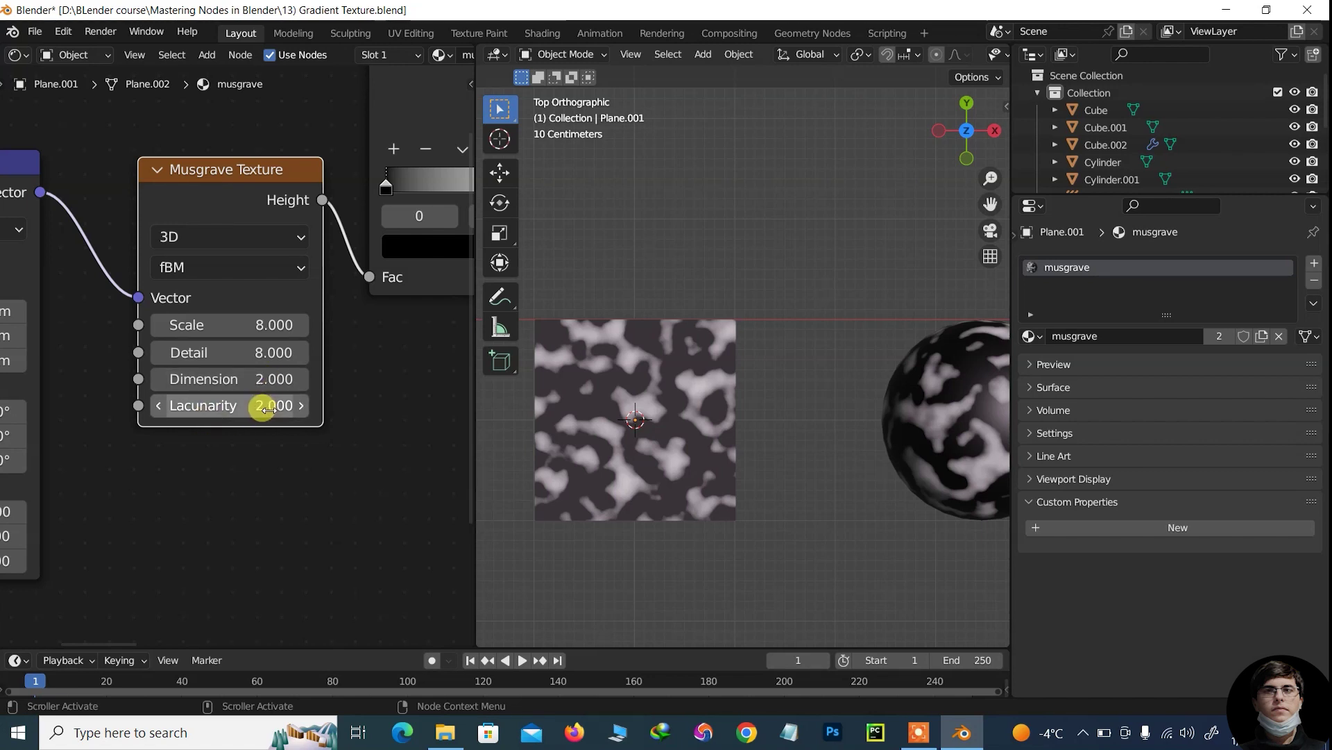
Experiment with different Lacunarity and Dimension values on the Musgrave node.
left_click_drag(267, 410, 236, 410)
left_click(266, 408)
type("1")
key("Return")
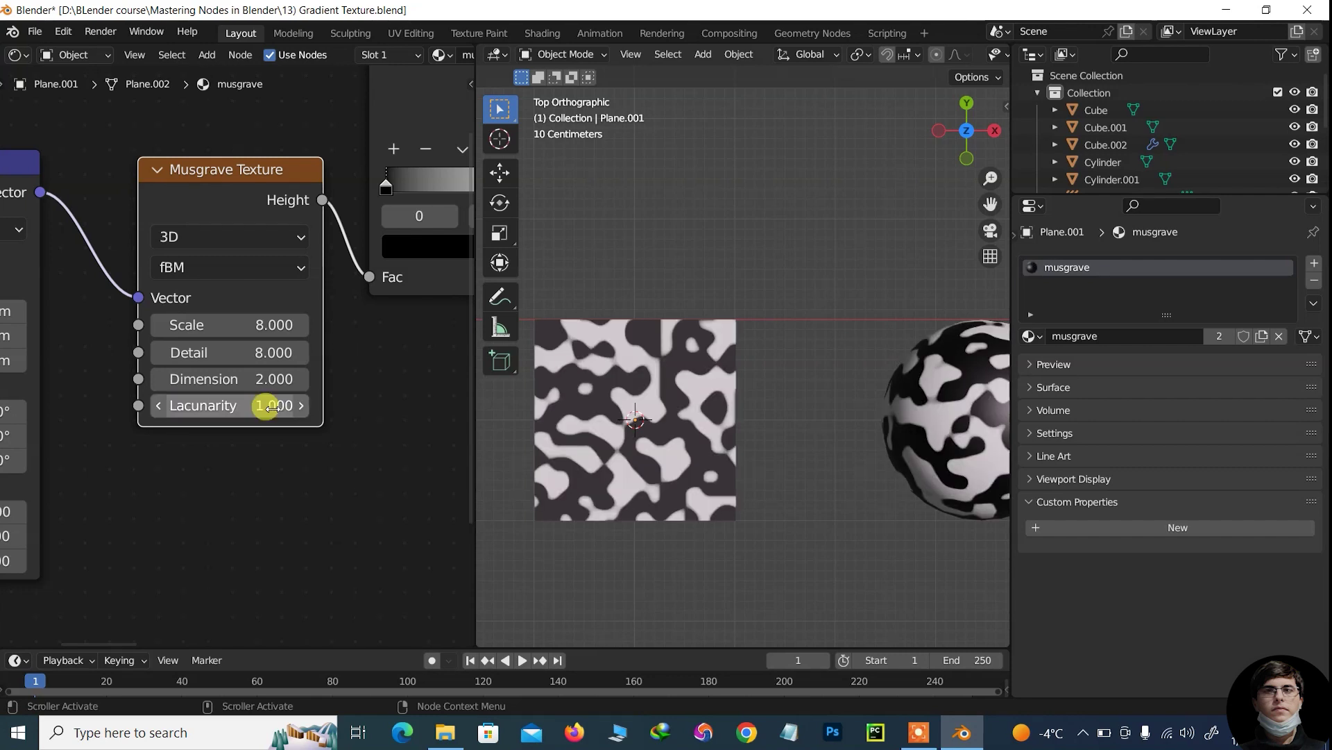
left_click_drag(271, 377, 271, 377)
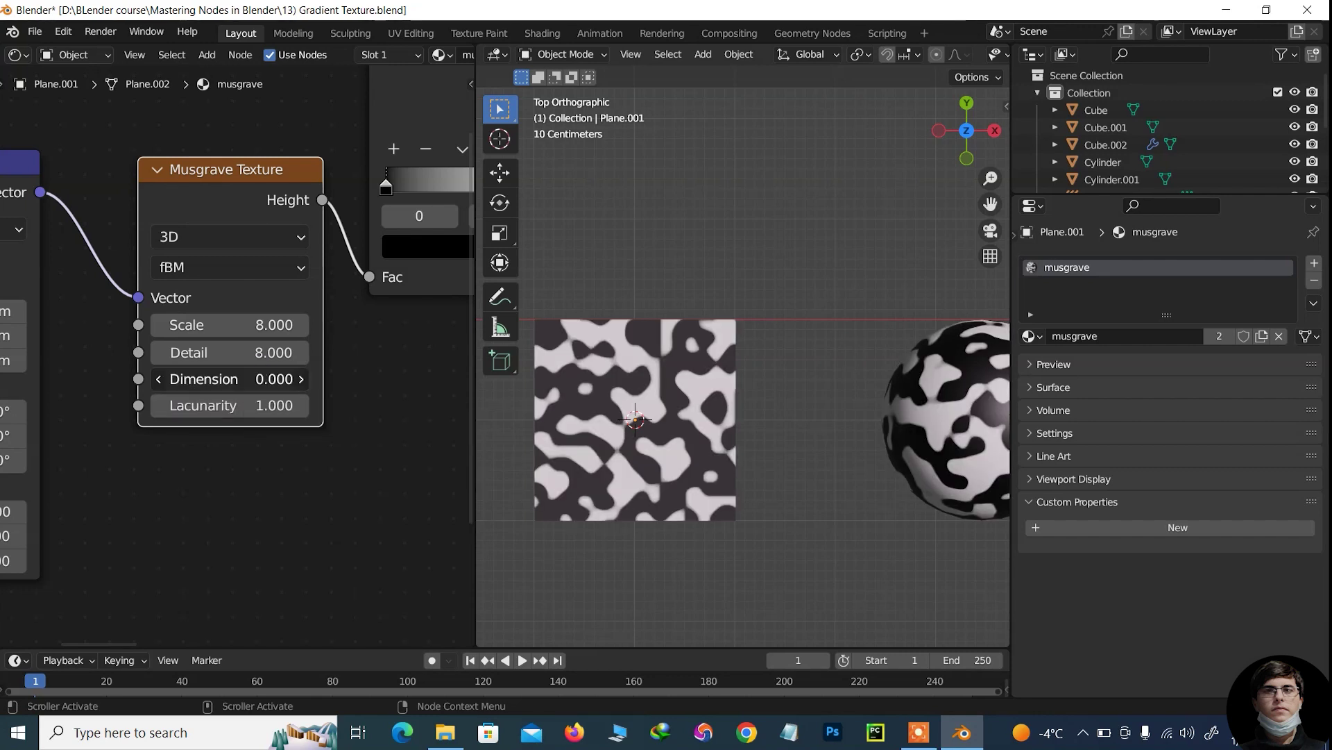
left_click_drag(270, 378, 262, 377)
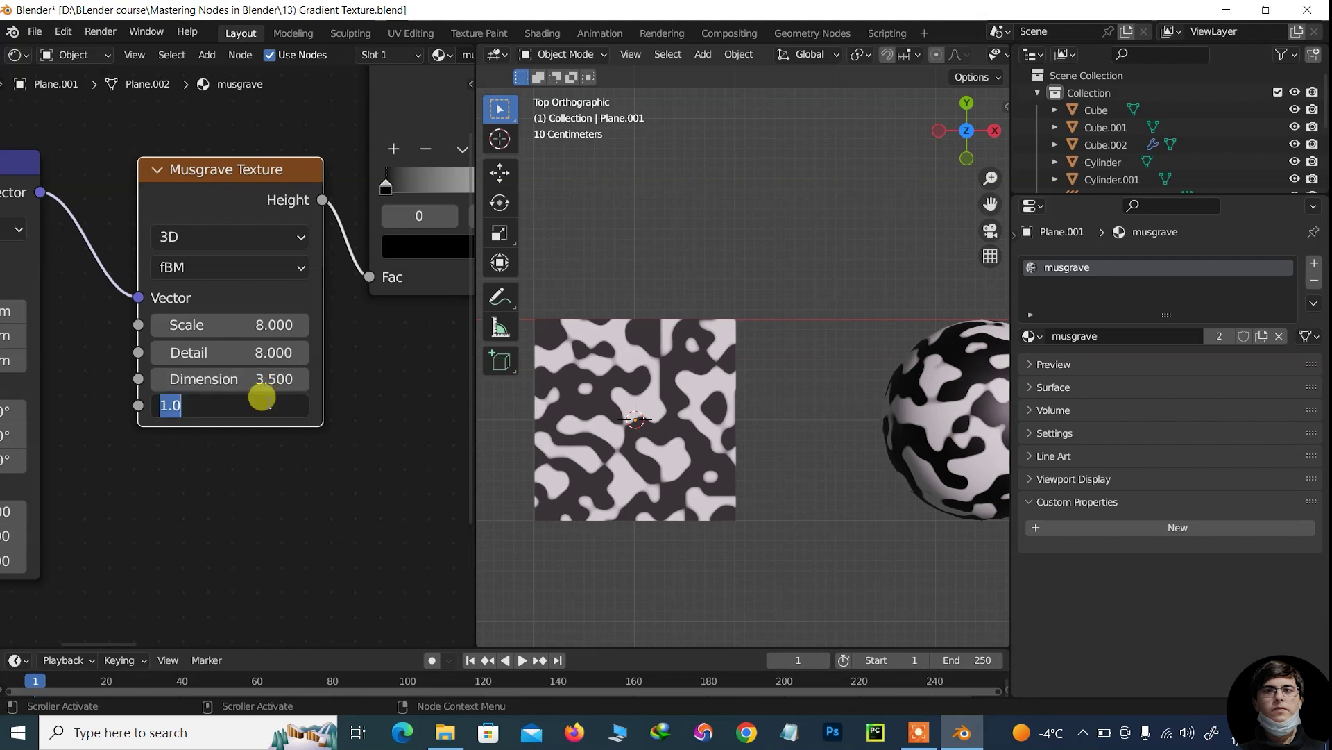
type("2")
key("Return")
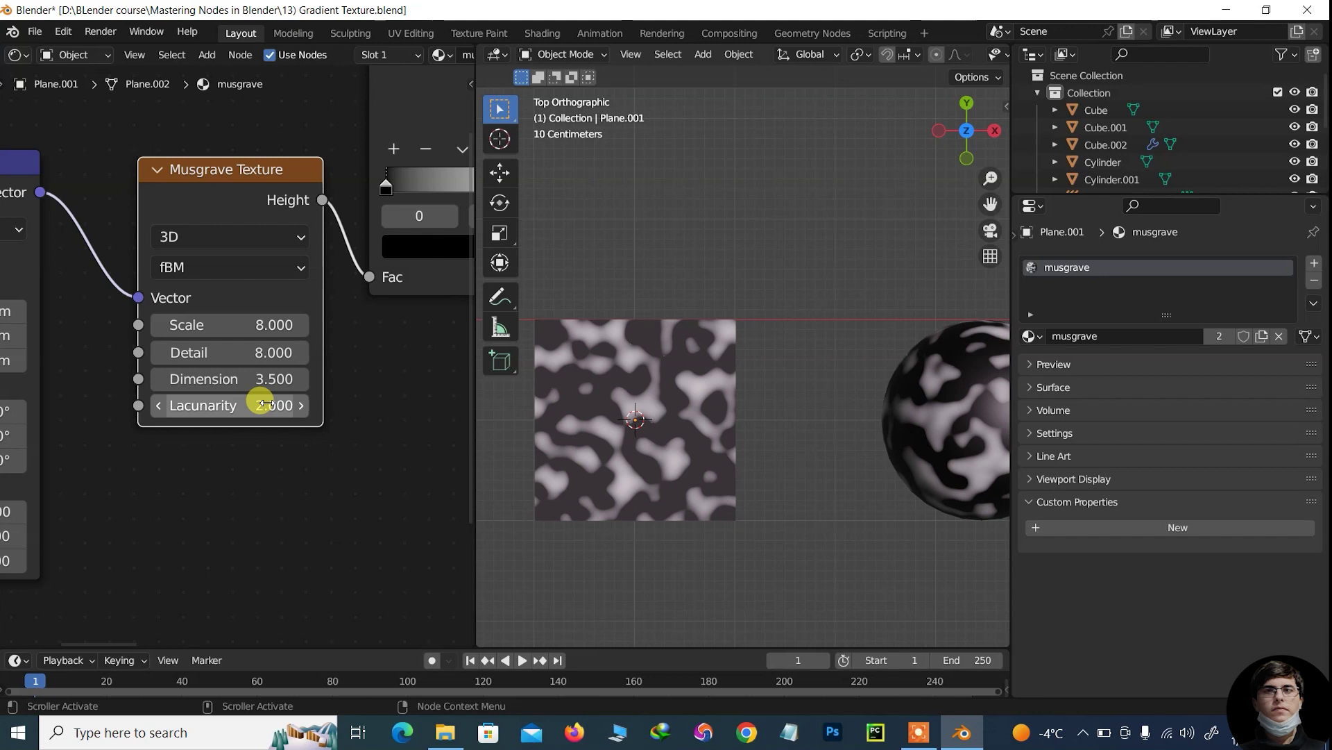
left_click_drag(274, 378, 257, 378)
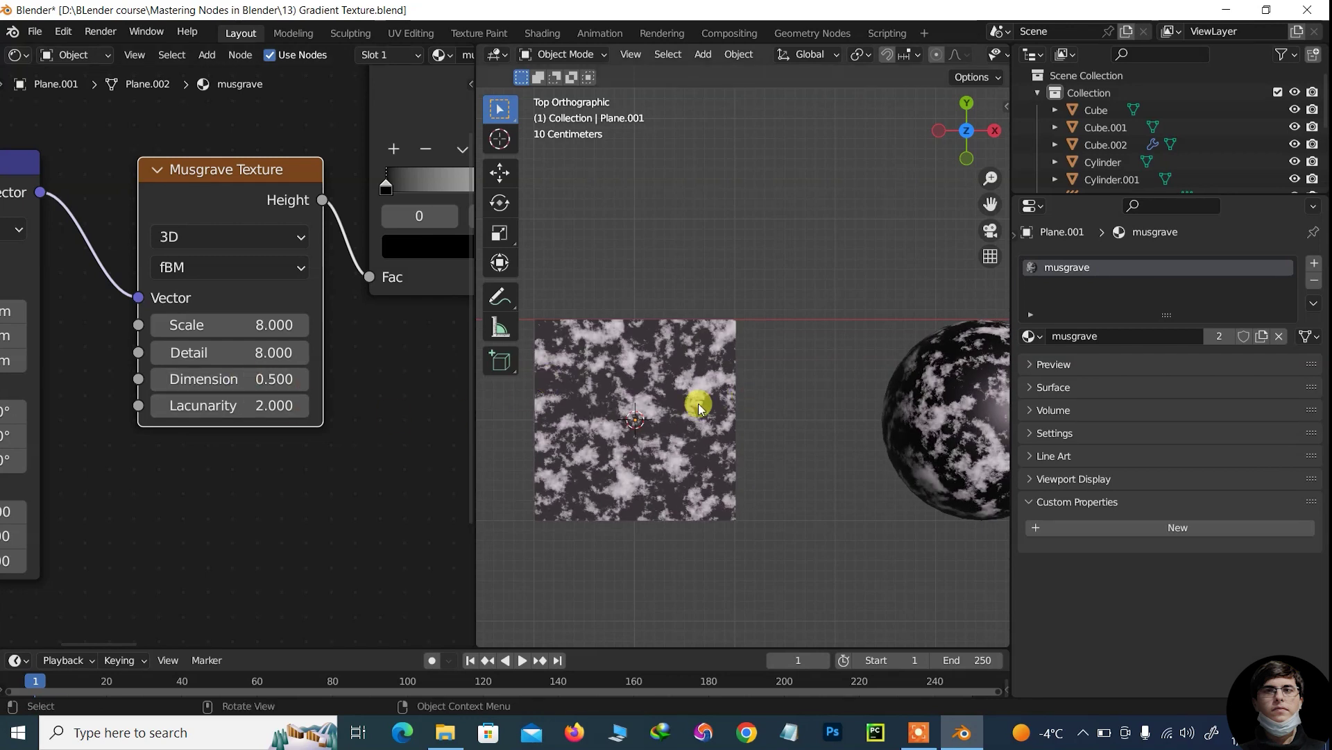
Set Lacunarity to 1 and Dimension to 1.5, then orbit into a perspective view.
left_click_drag(984, 207, 1016, 159)
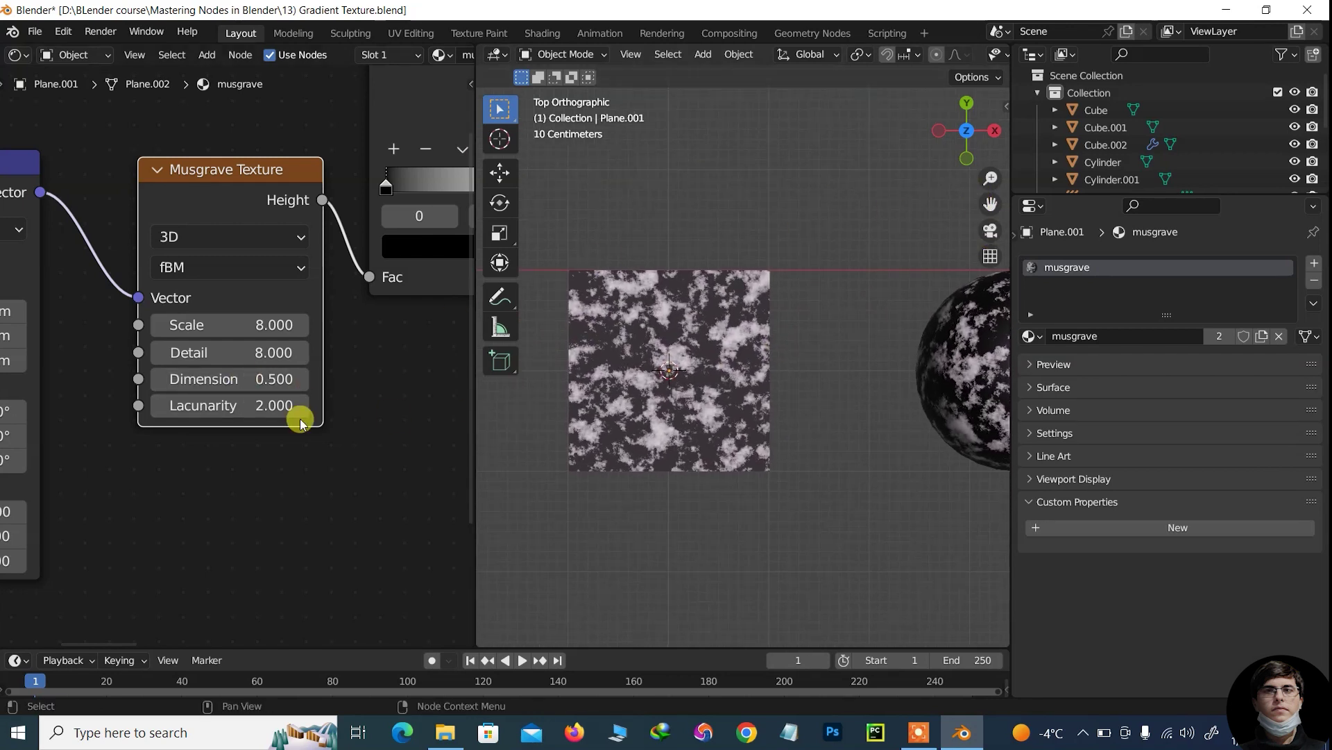
left_click(265, 404)
type("1")
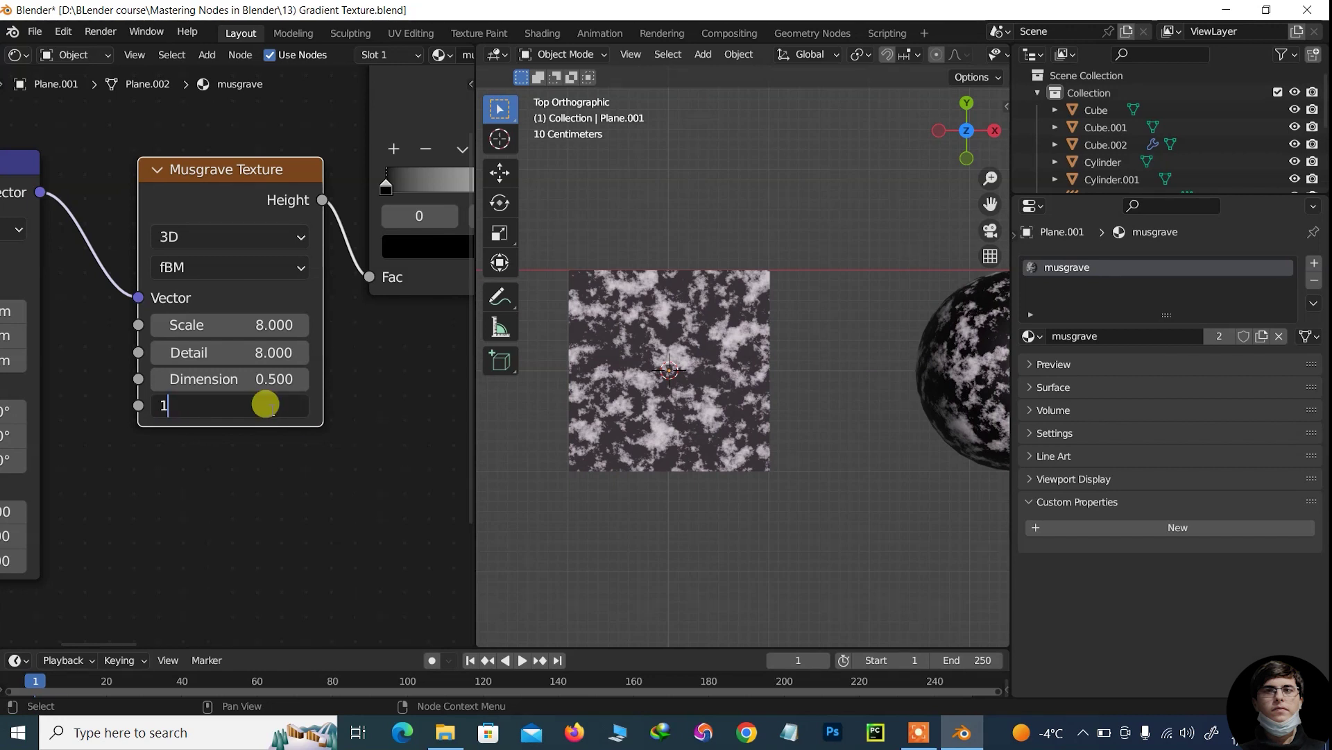
key("Return")
left_click(270, 378)
type("3")
key("Return")
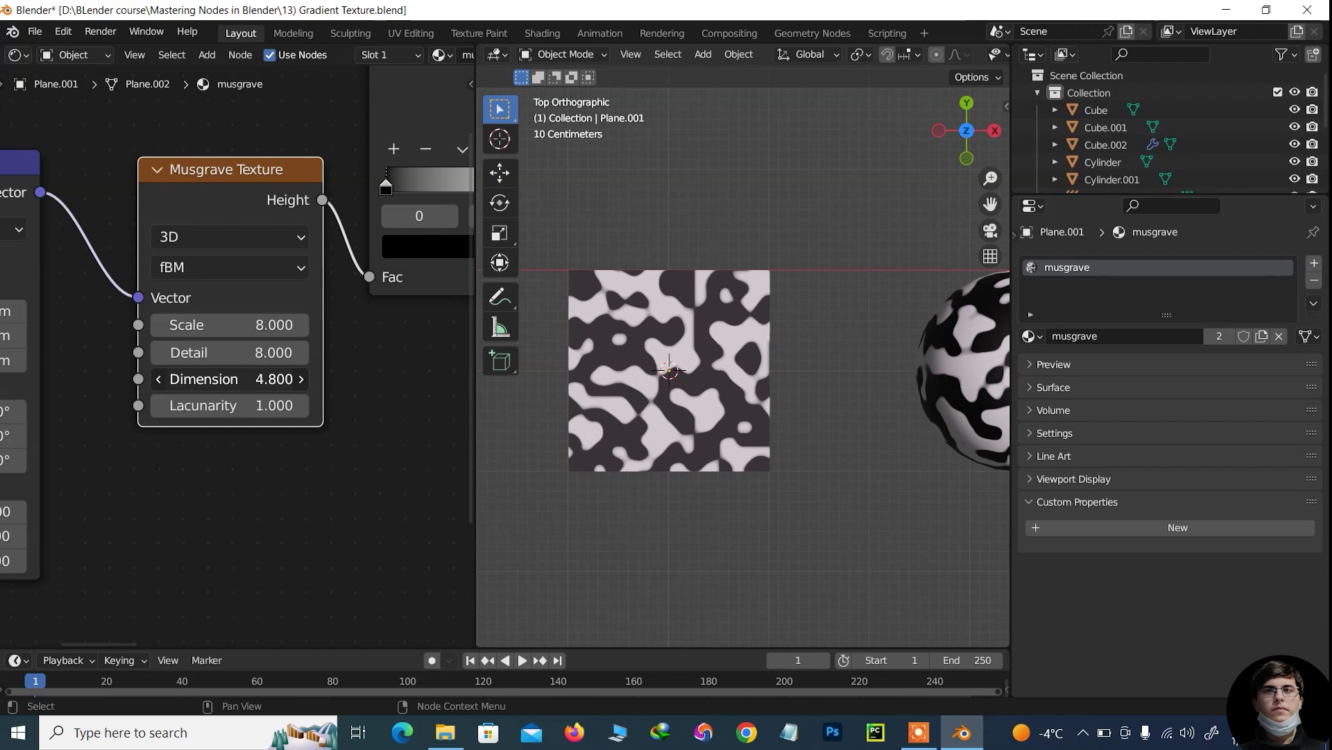
left_click_drag(271, 378, 250, 378)
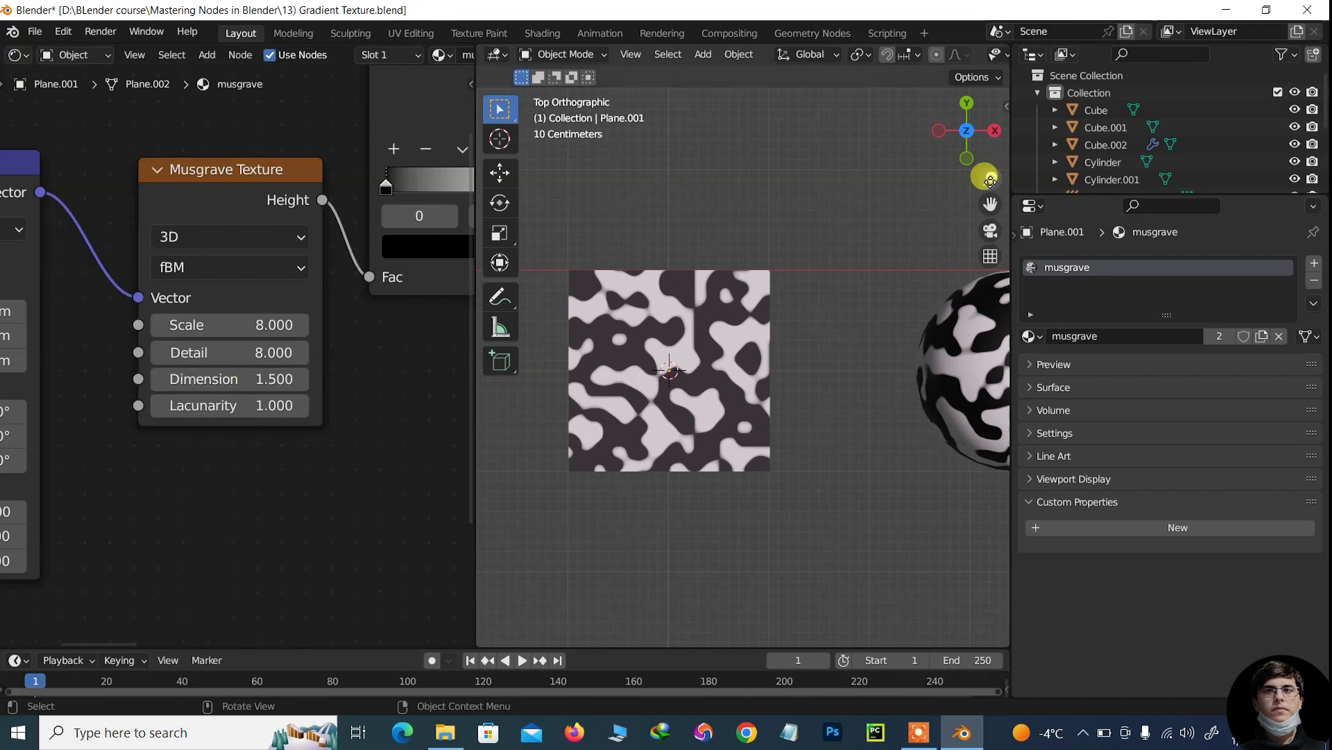
left_click_drag(990, 179, 990, 202)
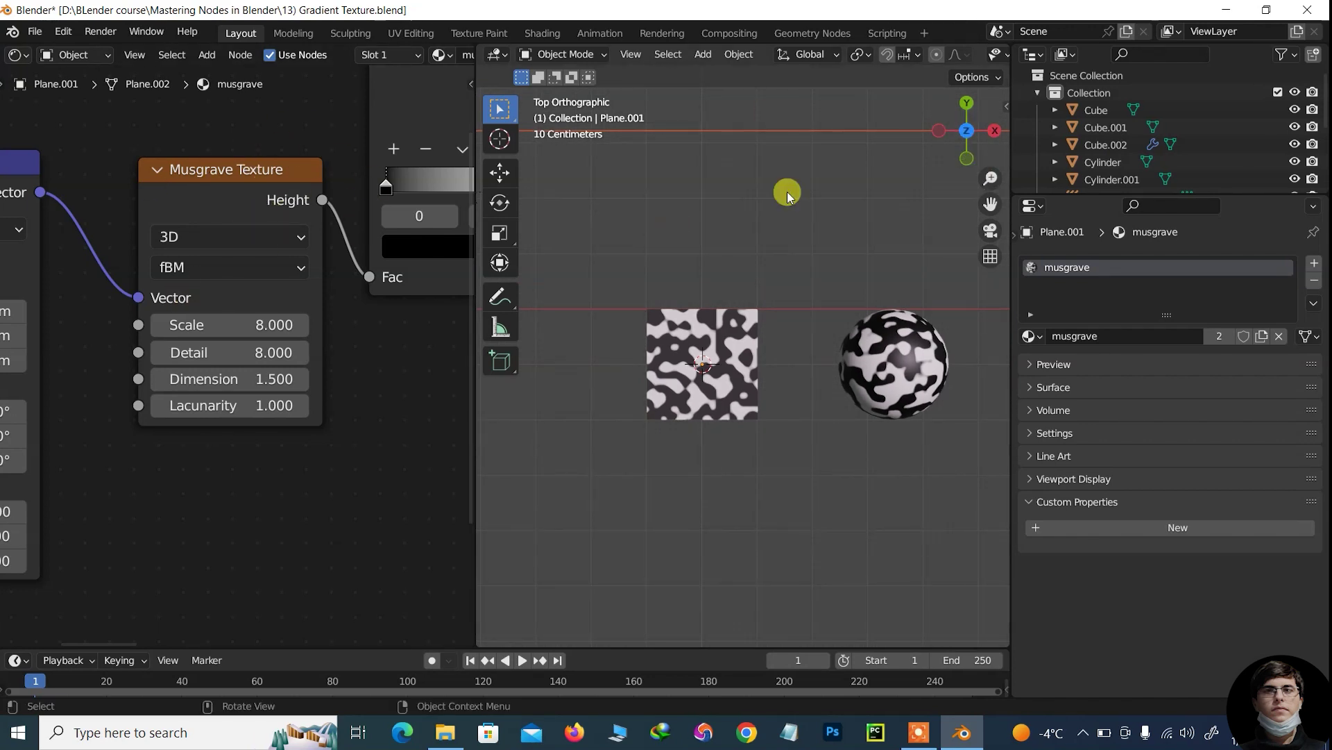
left_click_drag(987, 173, 988, 197)
left_click_drag(966, 130, 969, 136)
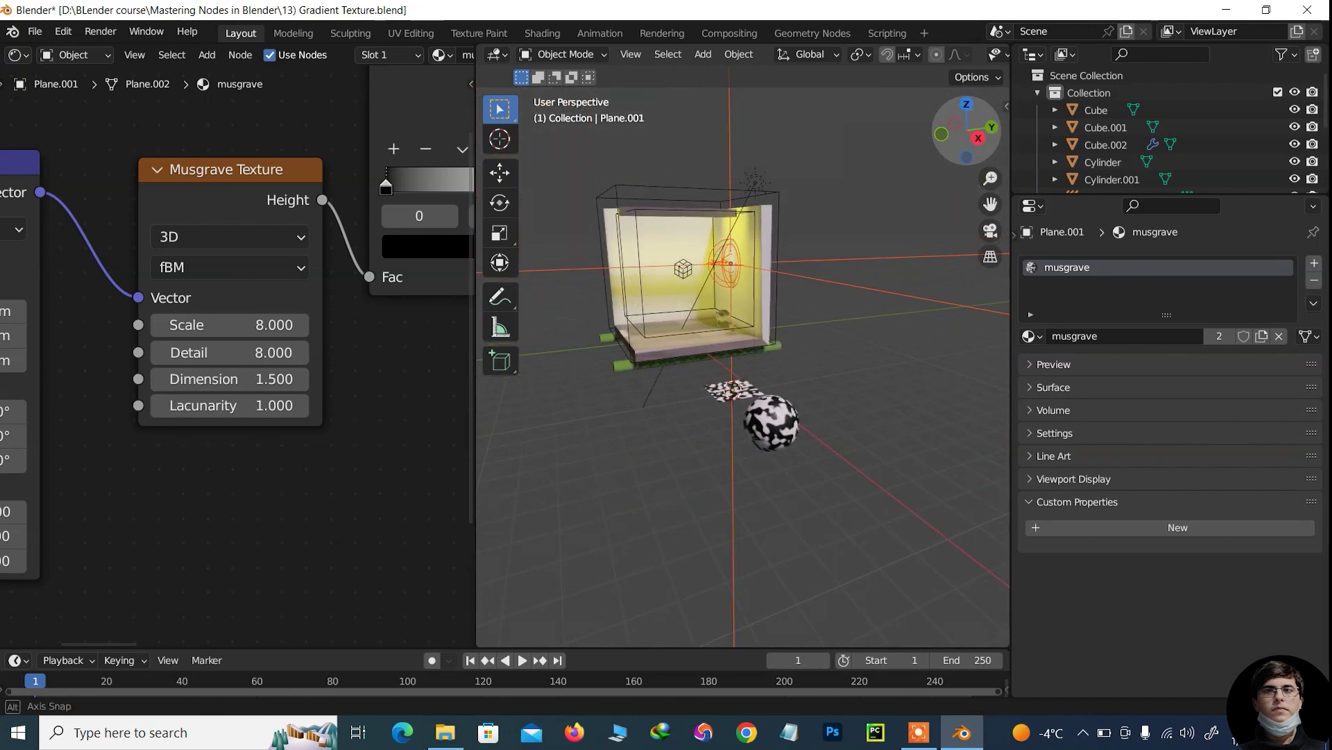
left_click_drag(985, 173, 988, 175)
left_click_drag(966, 128, 968, 134)
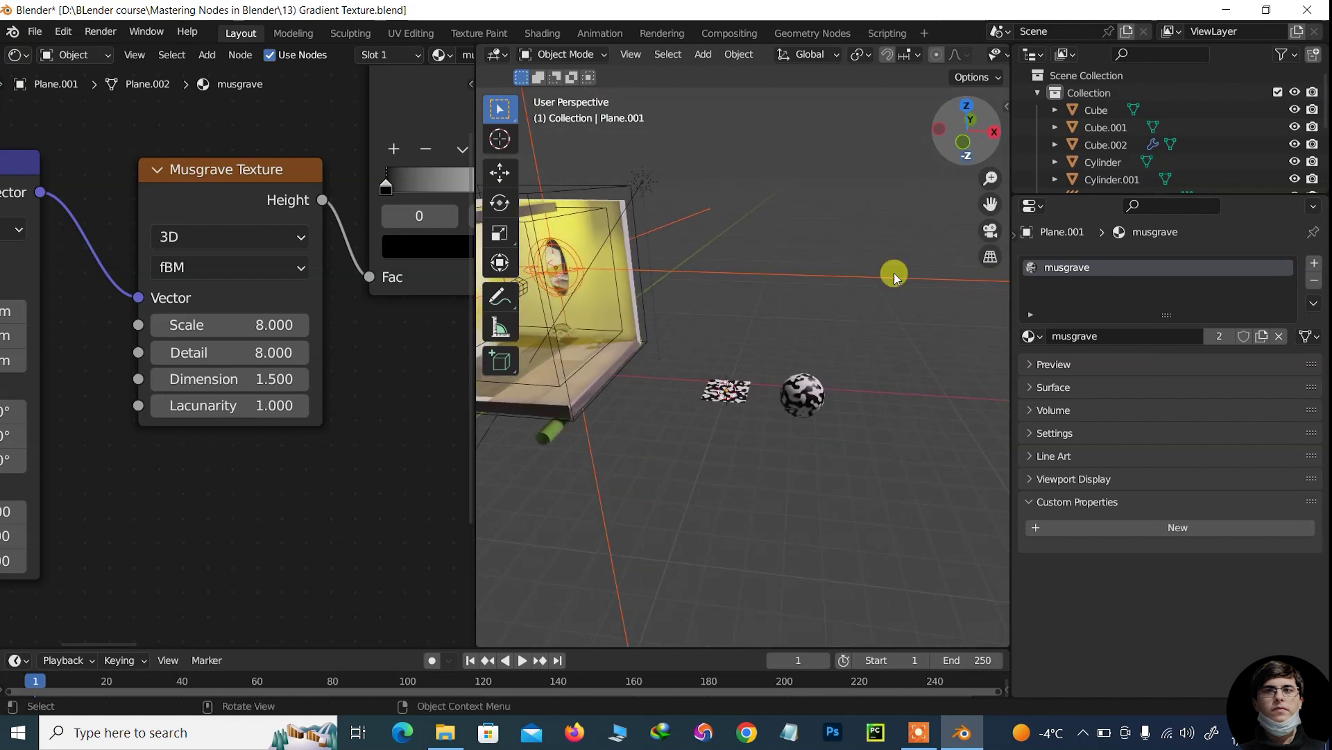
Add a new cube and move it along the Y axis.
key("shift+a")
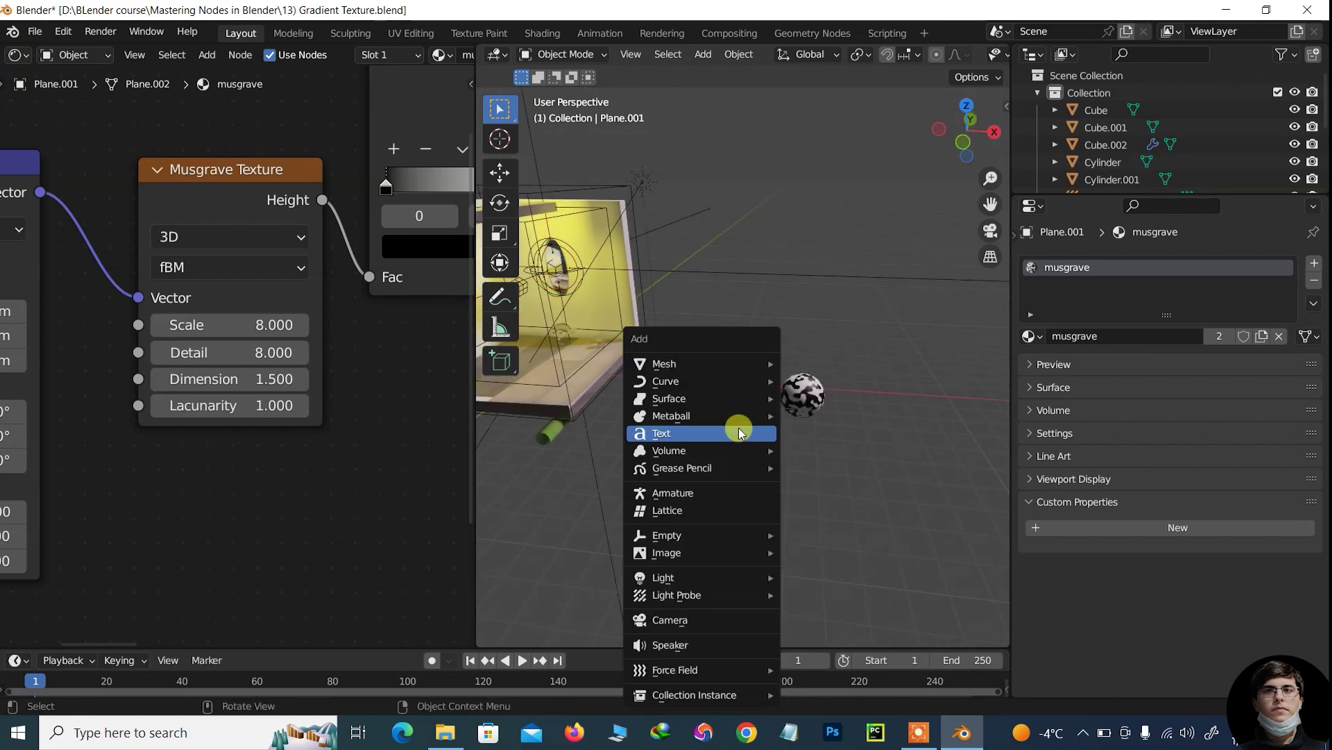
left_click(809, 381)
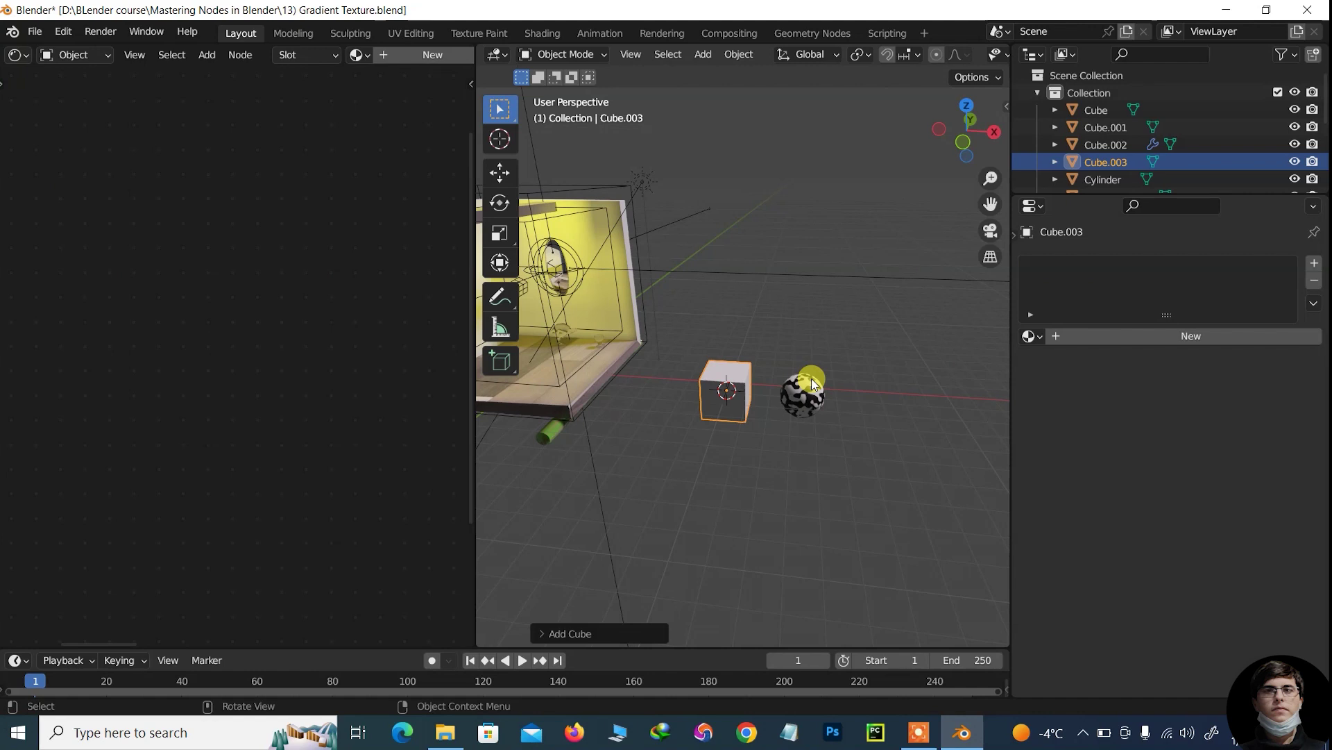
left_click_drag(991, 179, 980, 198)
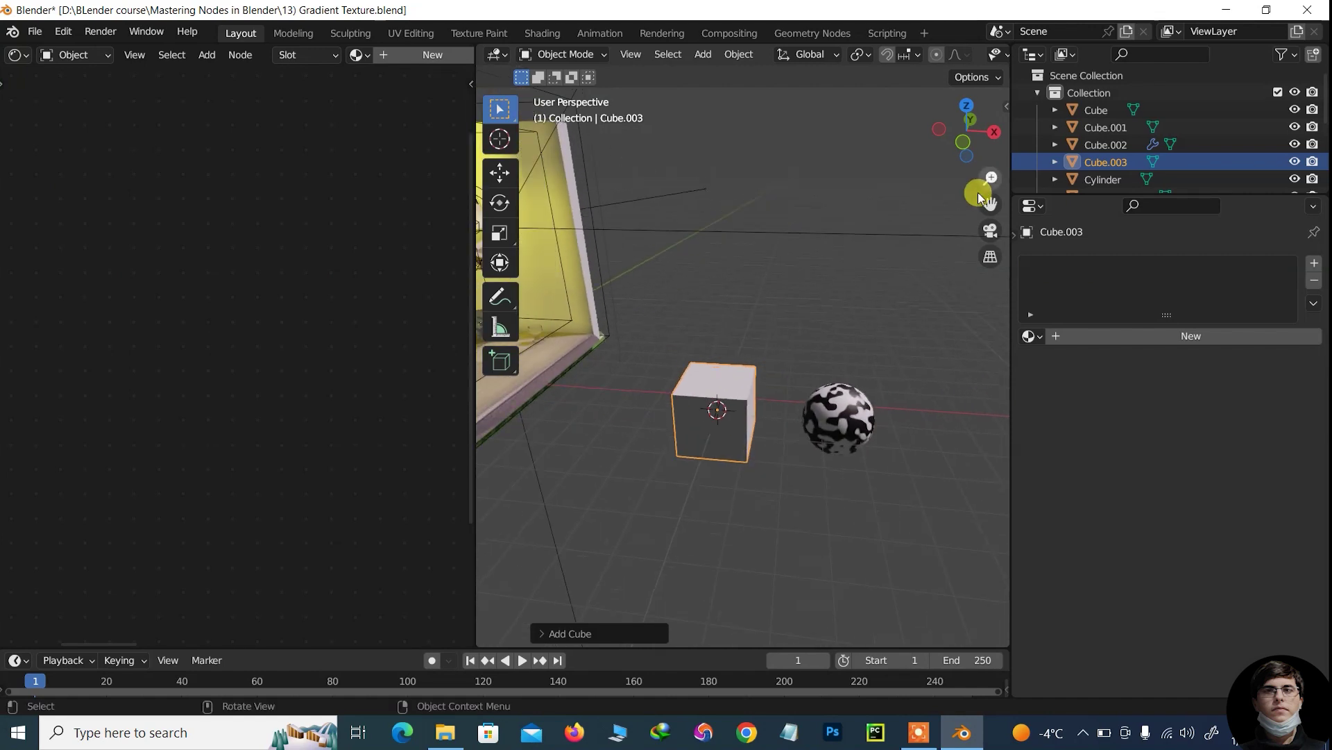
key("g")
key("y")
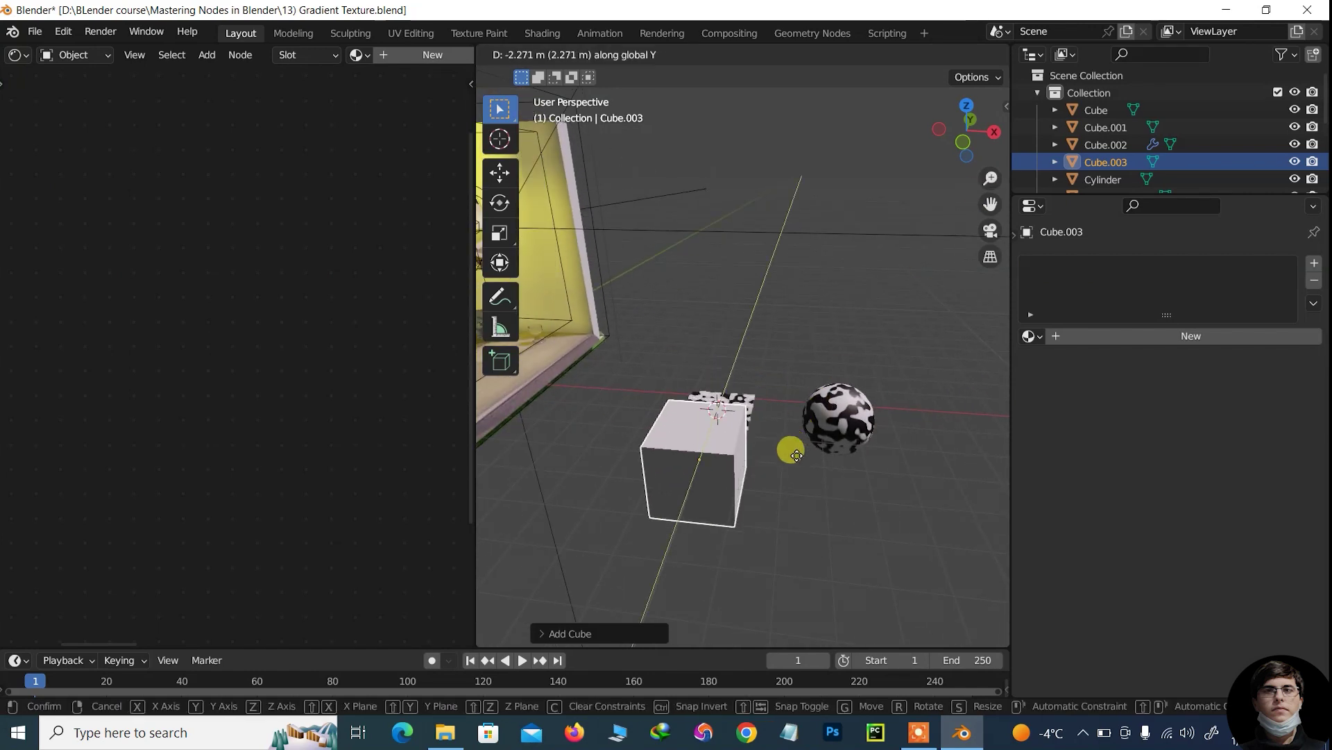
left_click(795, 458)
Switch the cube to Edit Mode and select its top face.
left_click(598, 55)
left_click(574, 92)
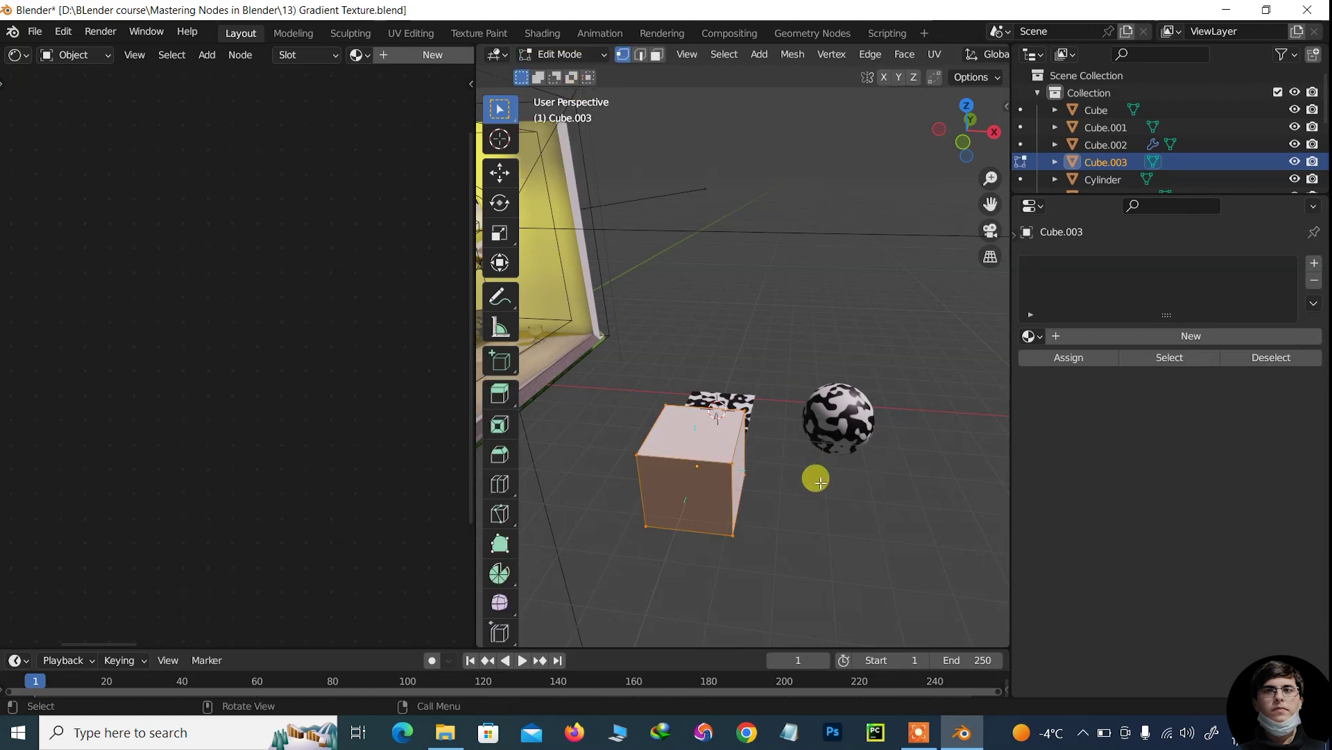
key("s")
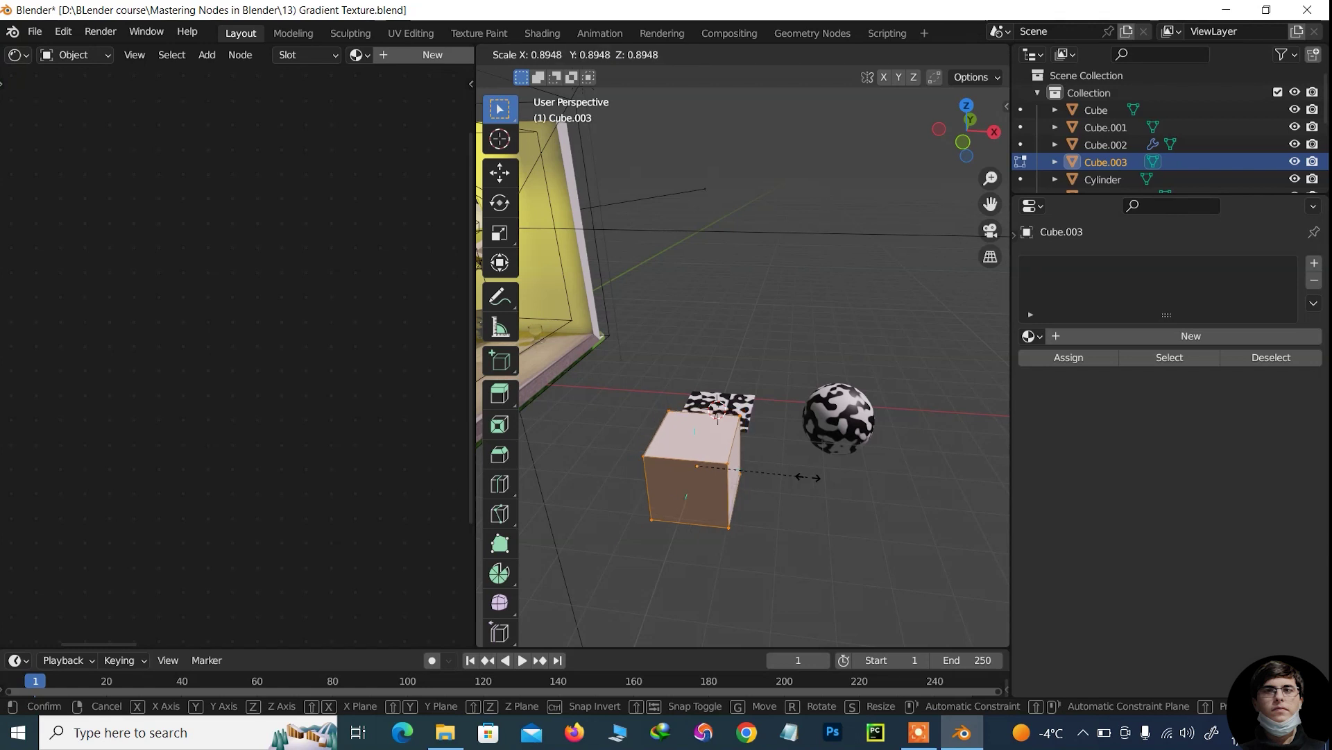
key("Escape")
left_click(695, 444)
left_click(656, 55)
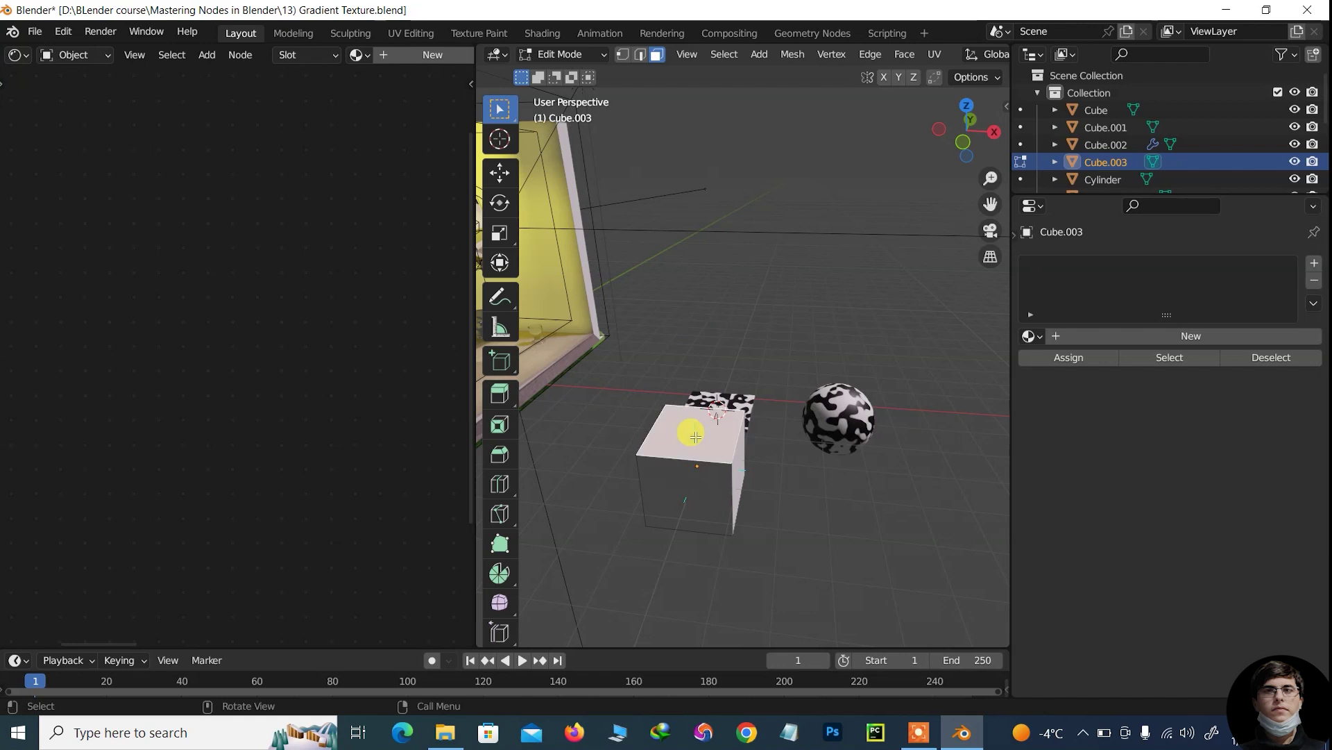
Scale the top face along X to about 0.069 into a wedge and zoom in.
middle_click_drag(930, 255, 914, 423)
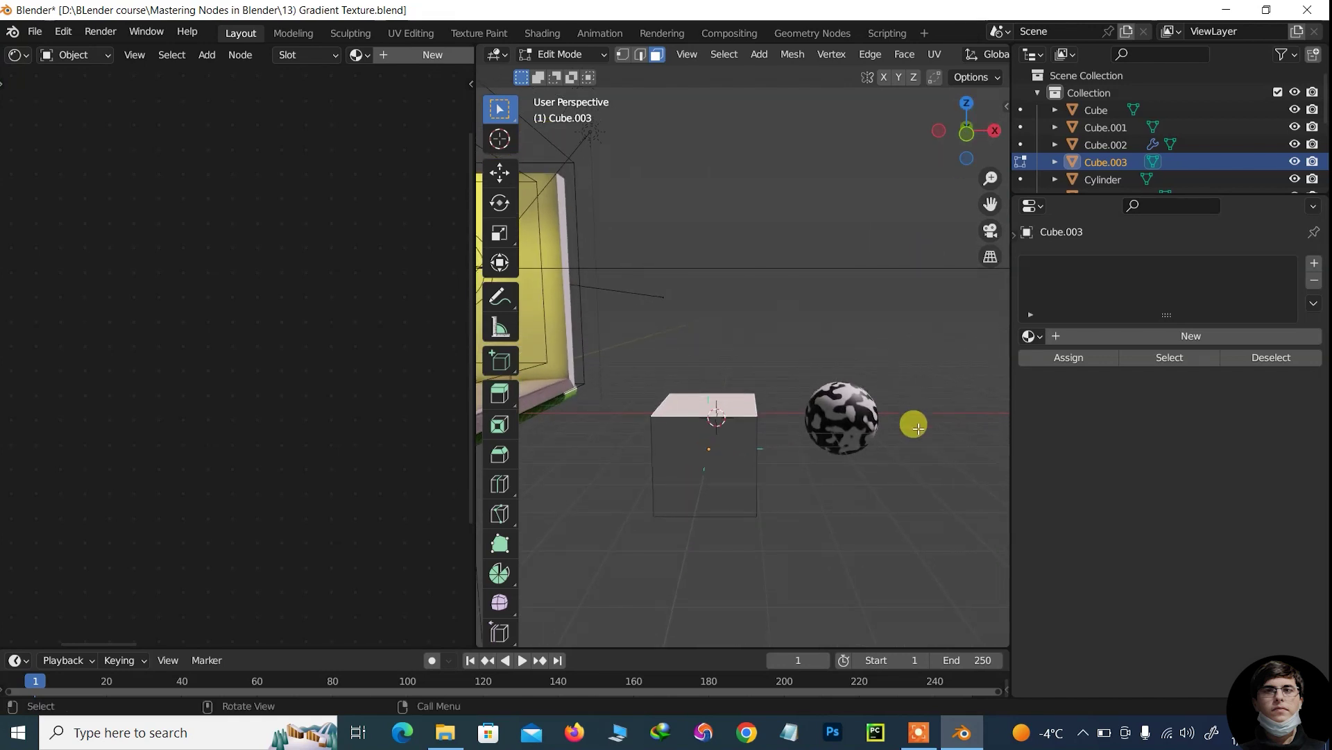
key("s")
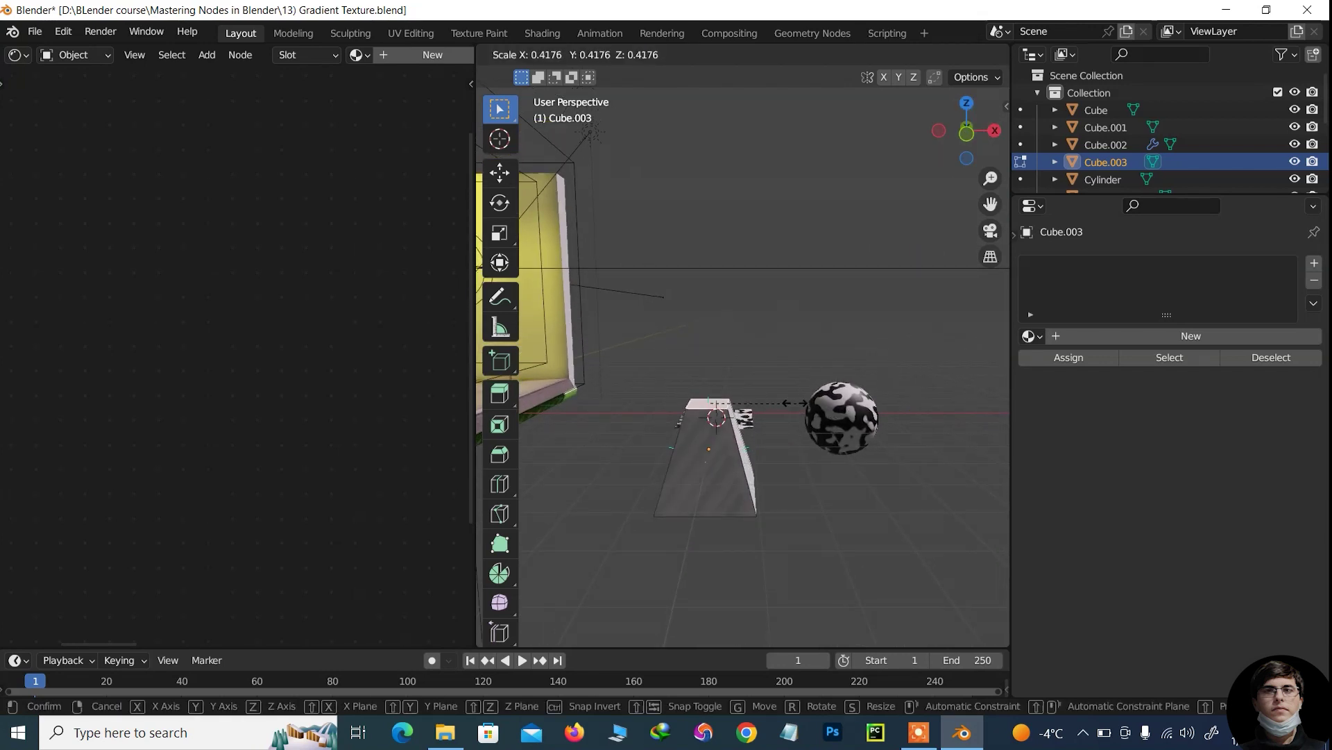
right_click(742, 401)
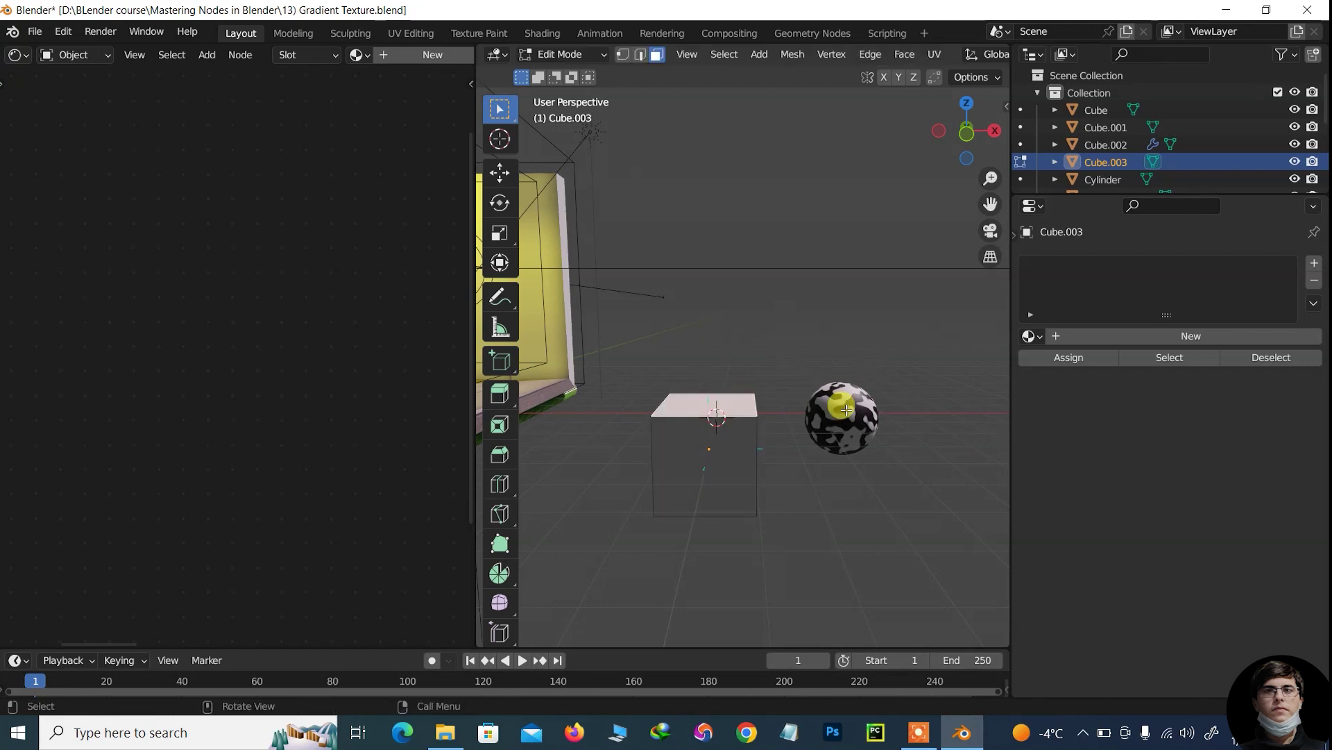
key("s")
key("x")
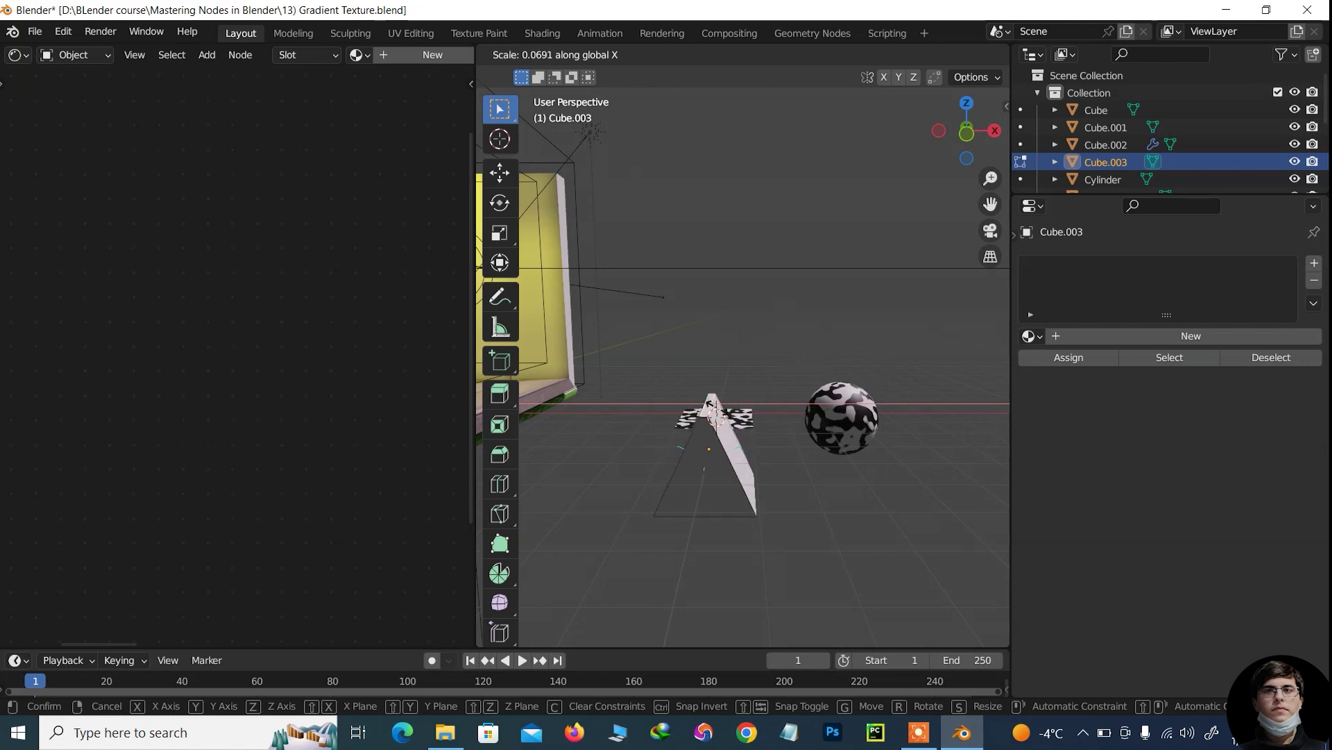
left_click(710, 404)
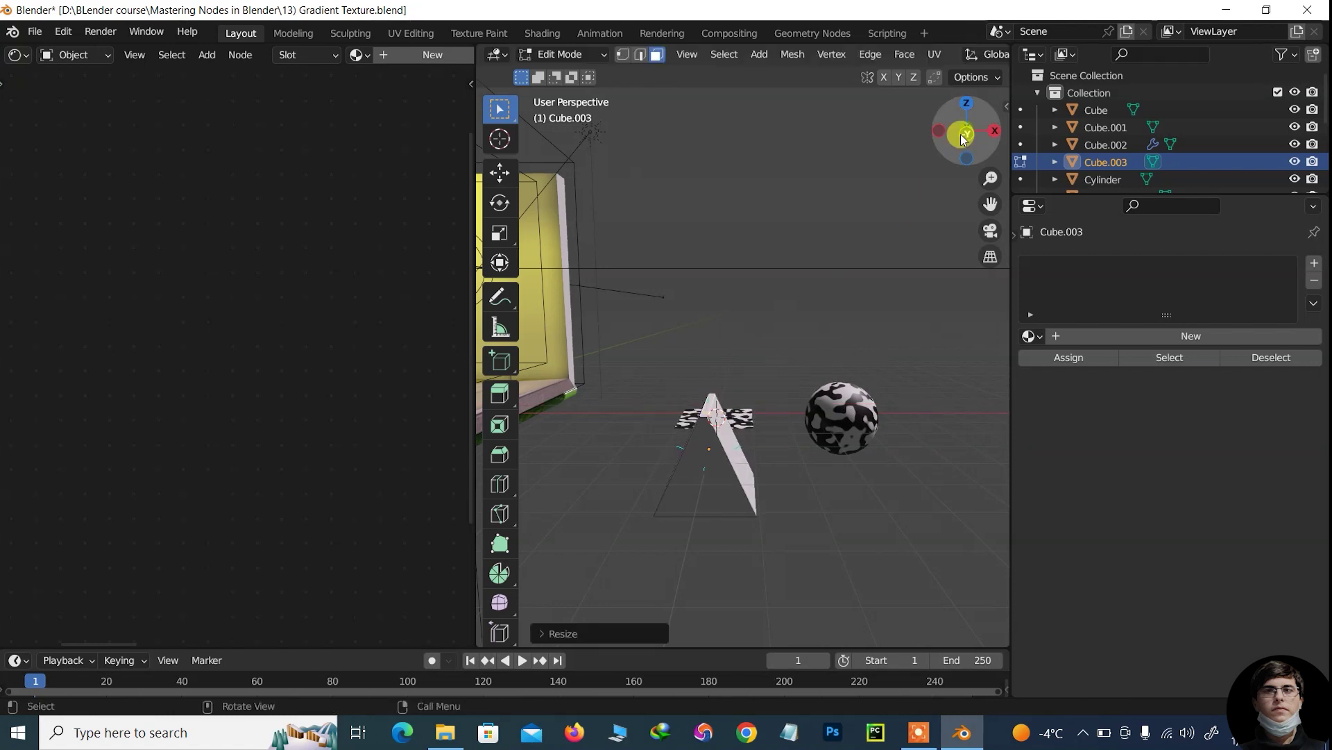
left_click_drag(966, 131, 961, 132)
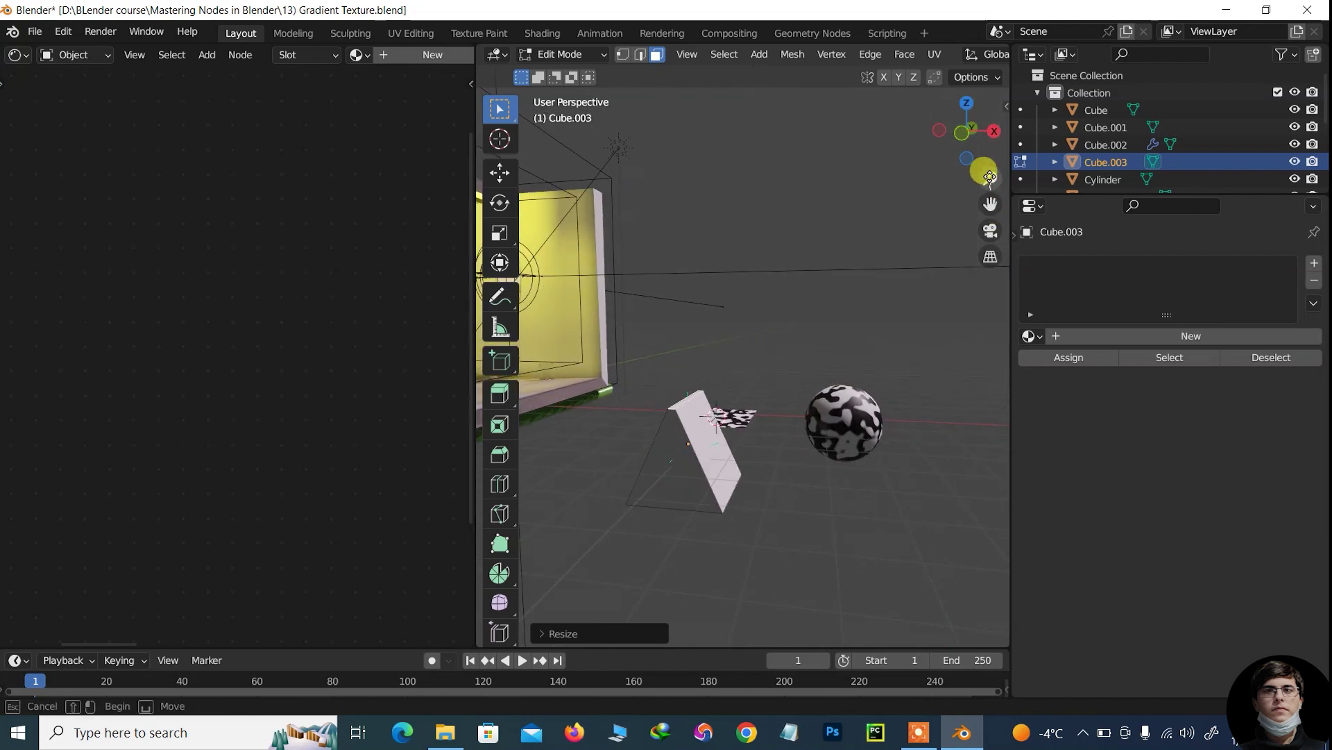
left_click(991, 177)
mouse_move(991, 177)
left_mouse_down()
mouse_move(971, 132)
mouse_move(909, 219)
left_mouse_up()
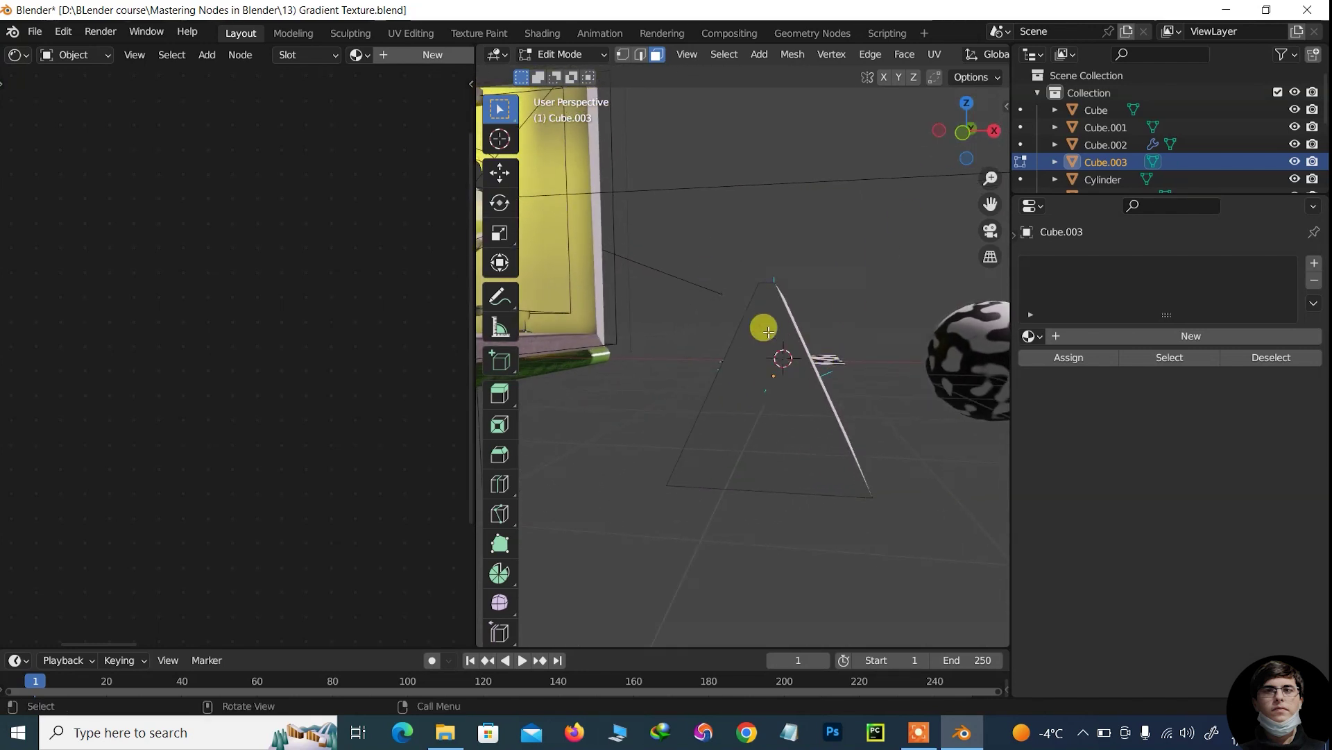
Insert two centered edge loops into the prism.
key("ctrl+r")
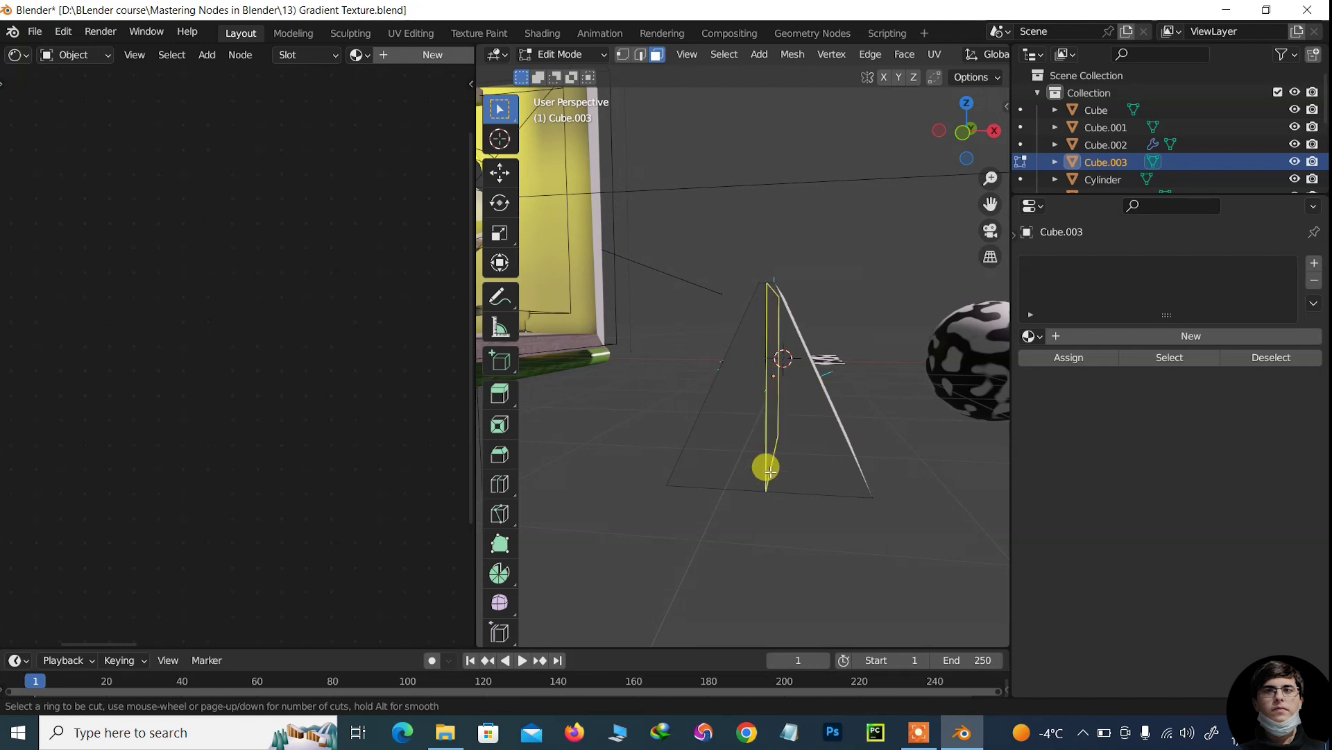
key("2")
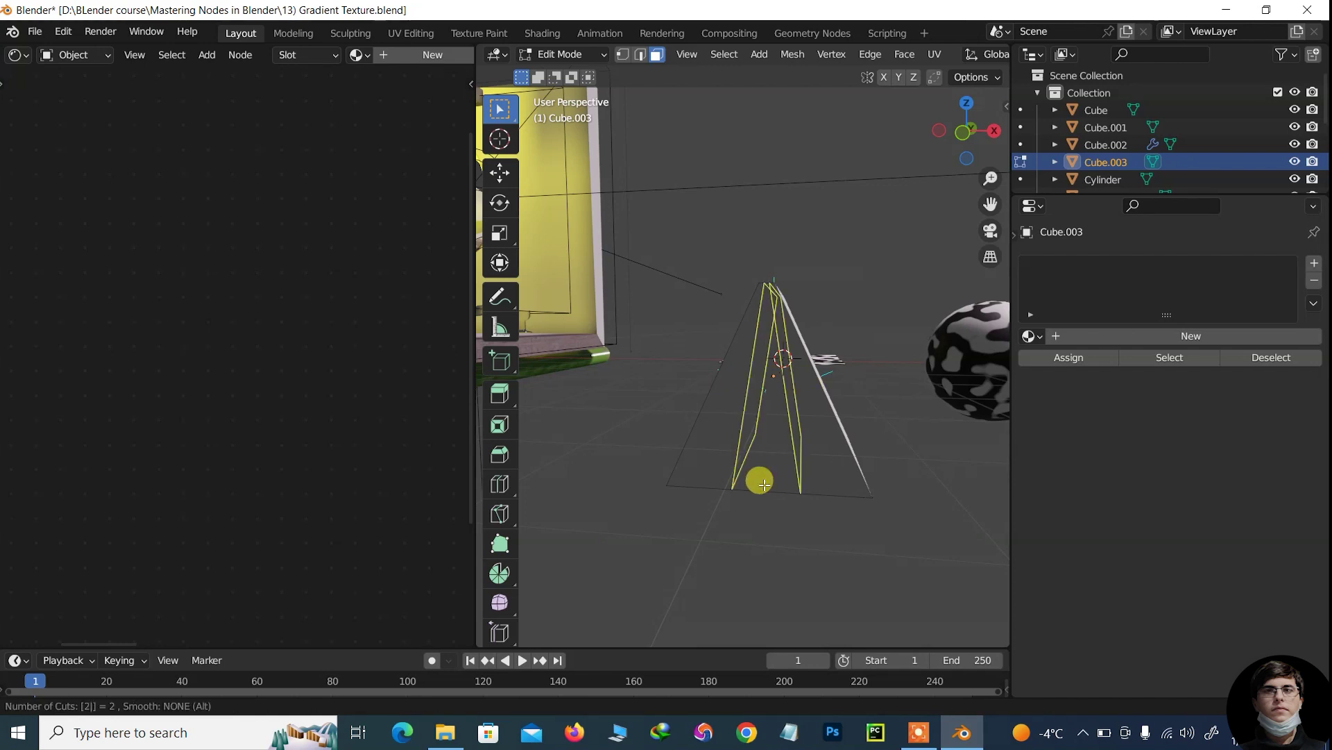
left_click(762, 484)
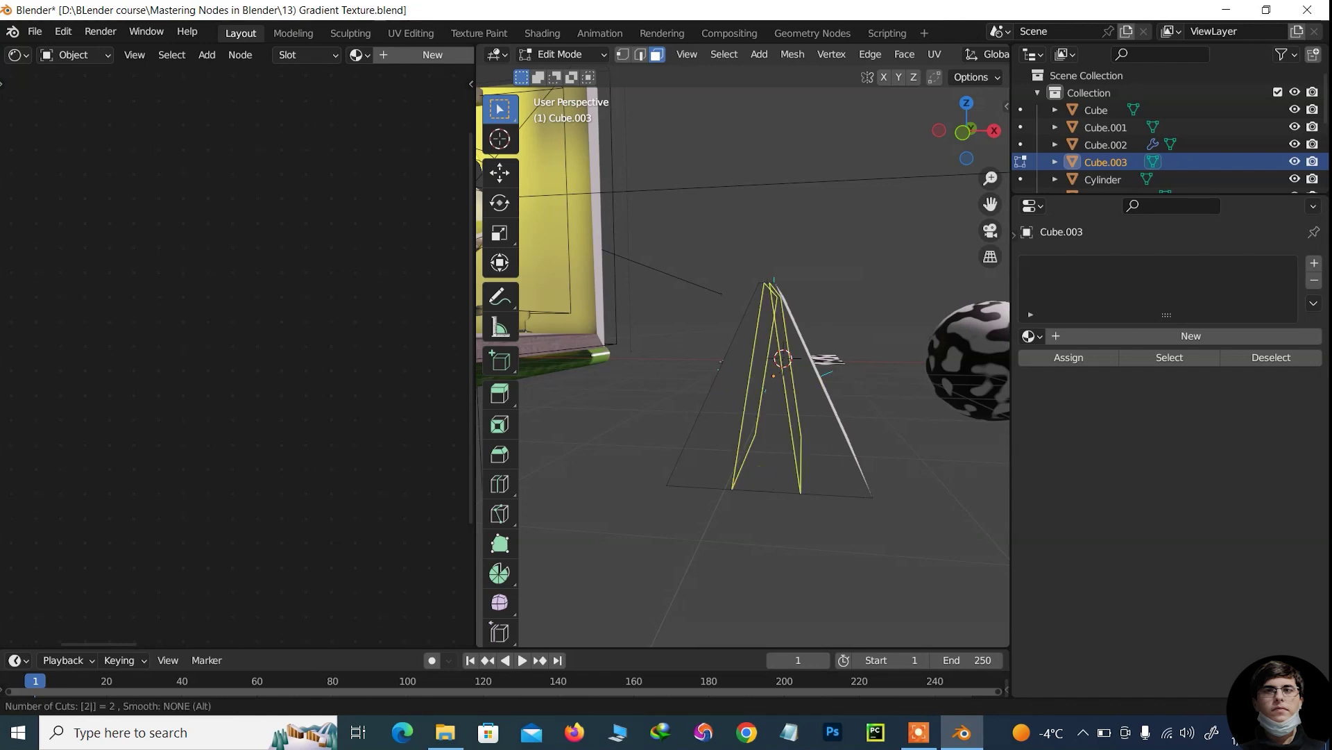
left_click(763, 484)
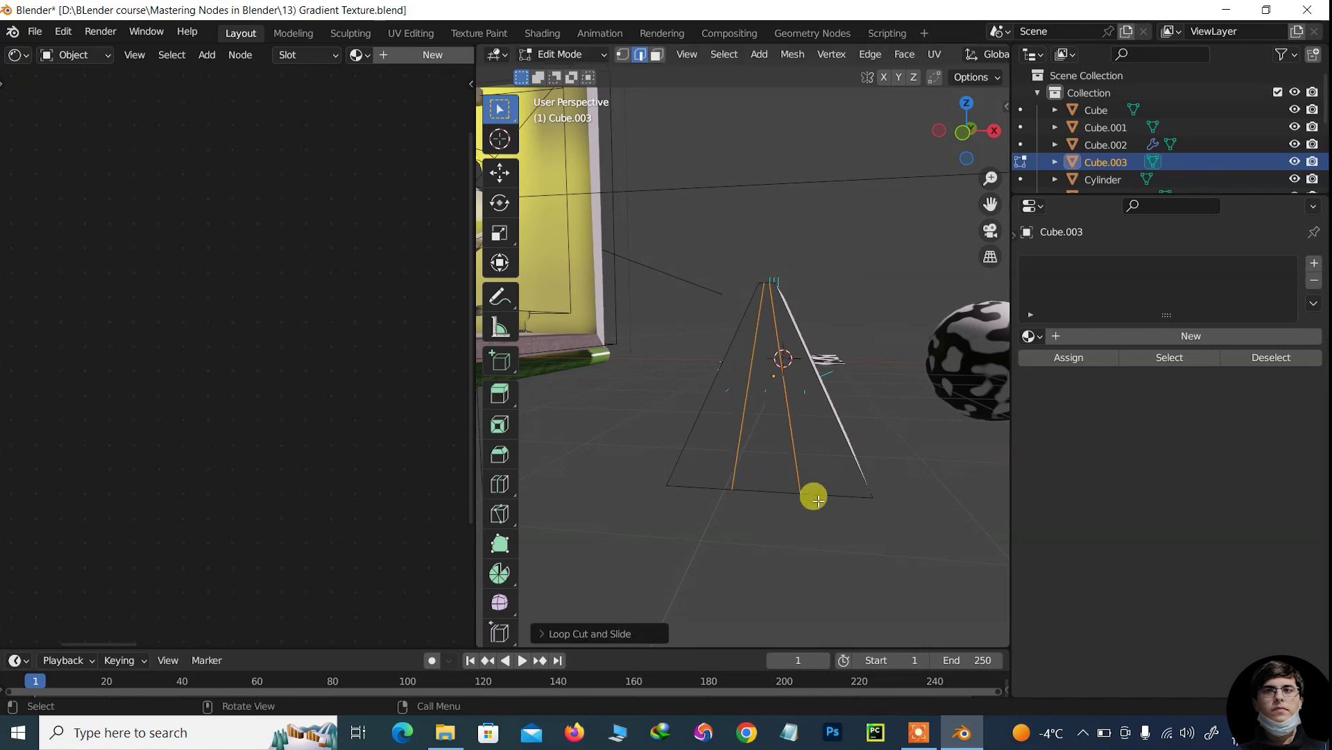
Spread the two edge loops apart along X, about 2.0, then deselect.
key("s")
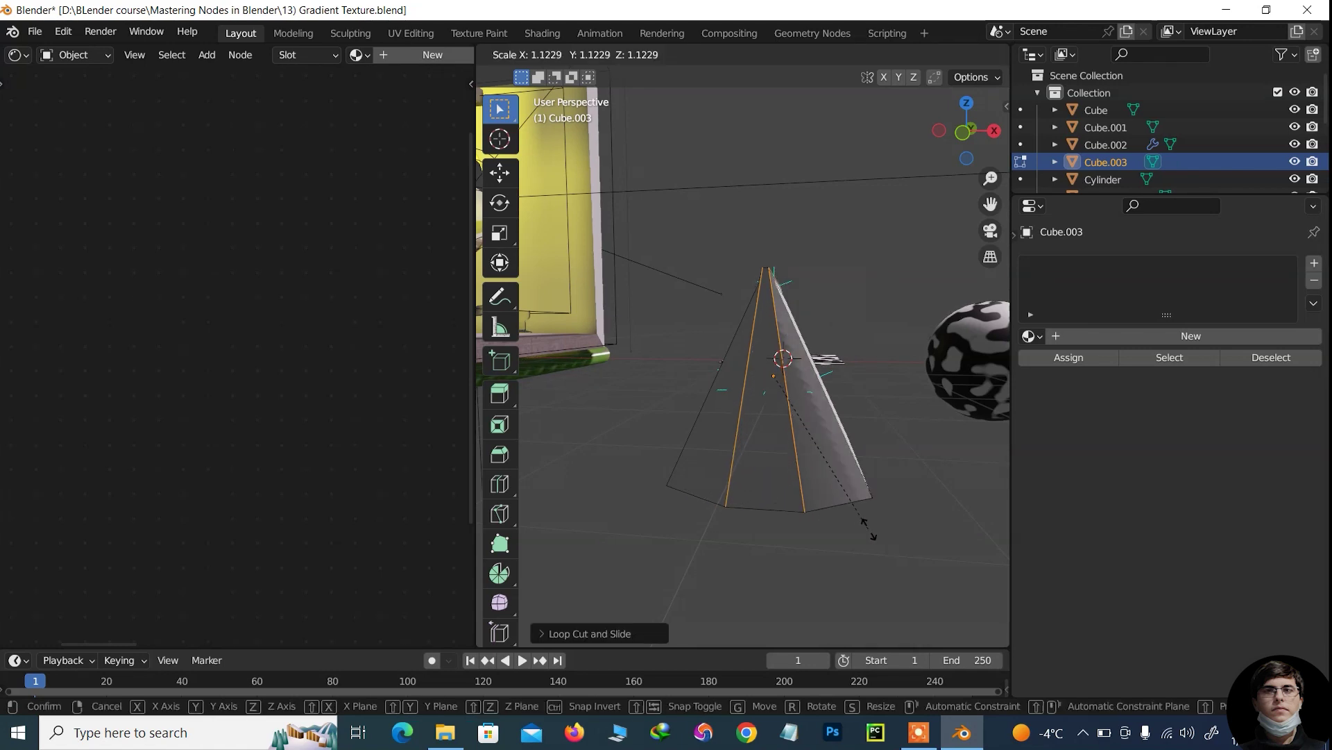
key("x")
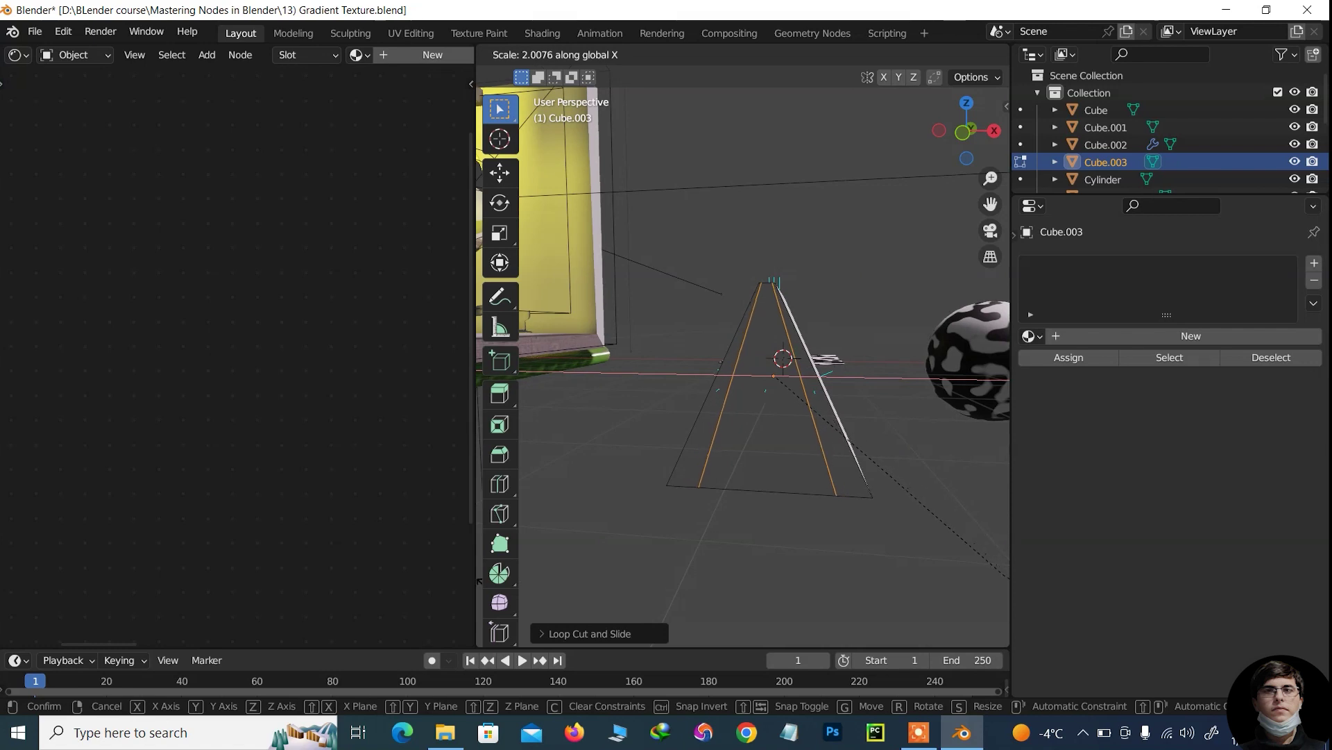
left_click(480, 580)
left_click(855, 254)
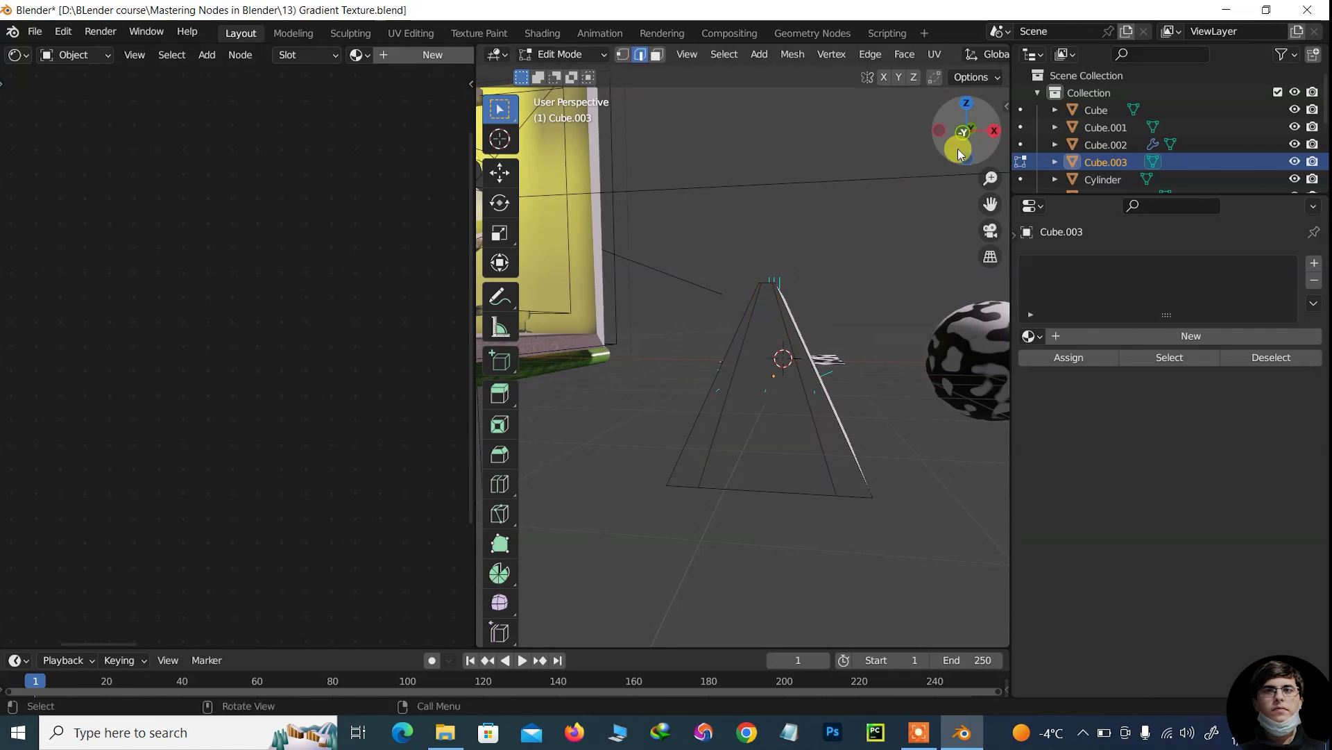
left_click_drag(959, 153, 958, 139)
left_click_drag(1004, 76, 1279, 78)
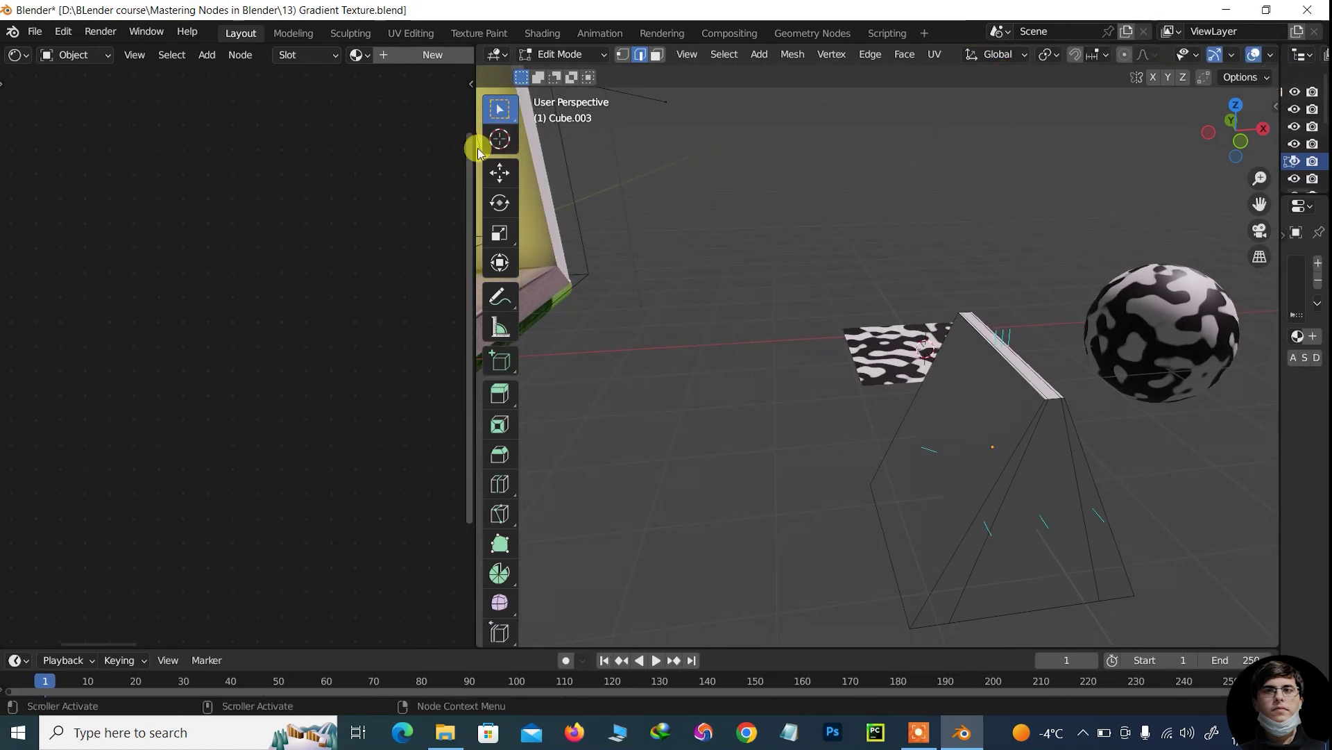
In Solid shading, delete the prism's front face to leave an opening.
left_click_drag(472, 148, 153, 182)
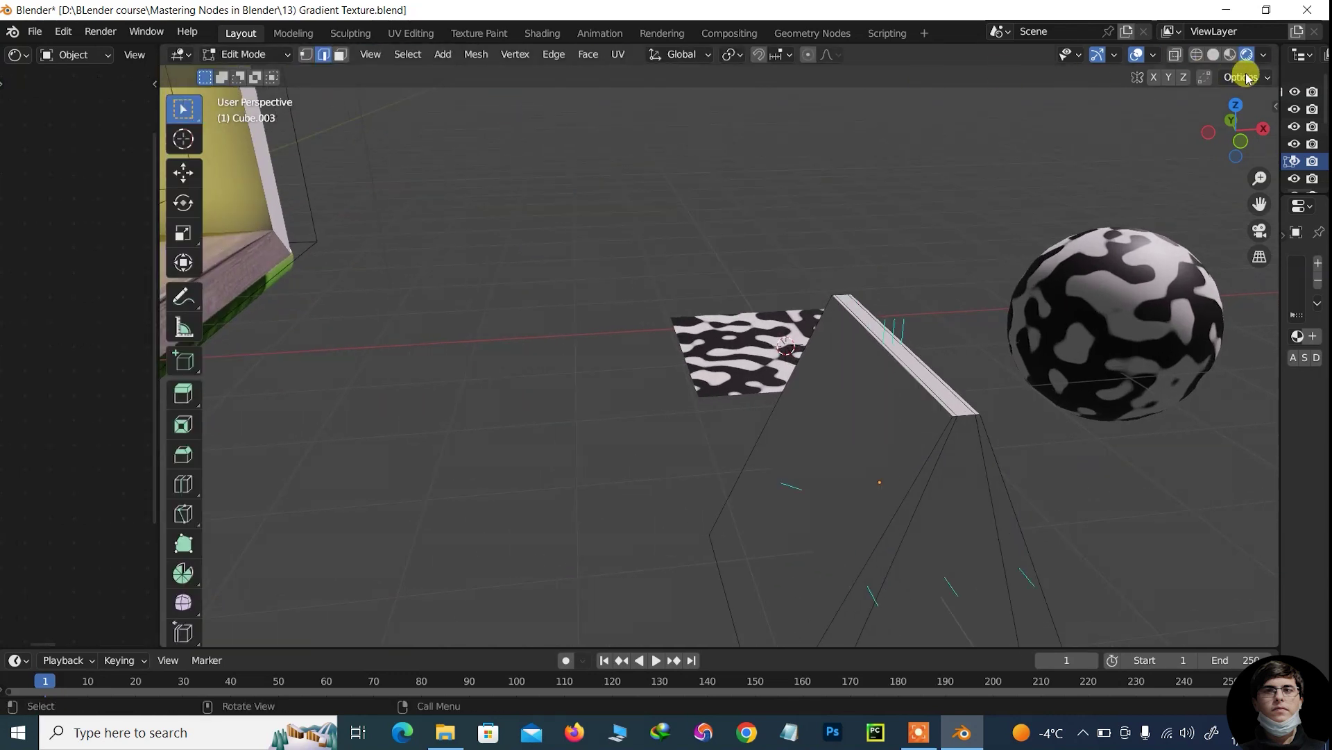
left_click(1213, 56)
left_click_drag(1259, 203, 1069, 97)
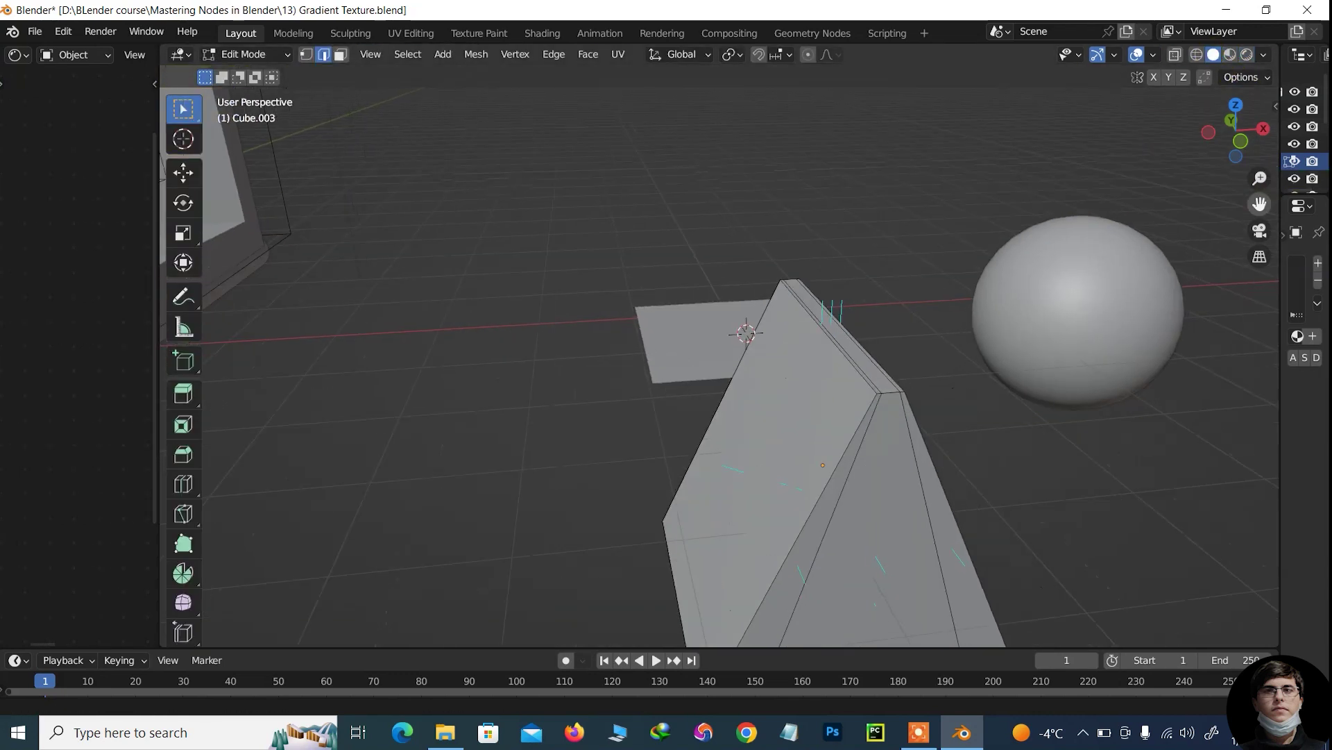
left_click_drag(1236, 132, 645, 329)
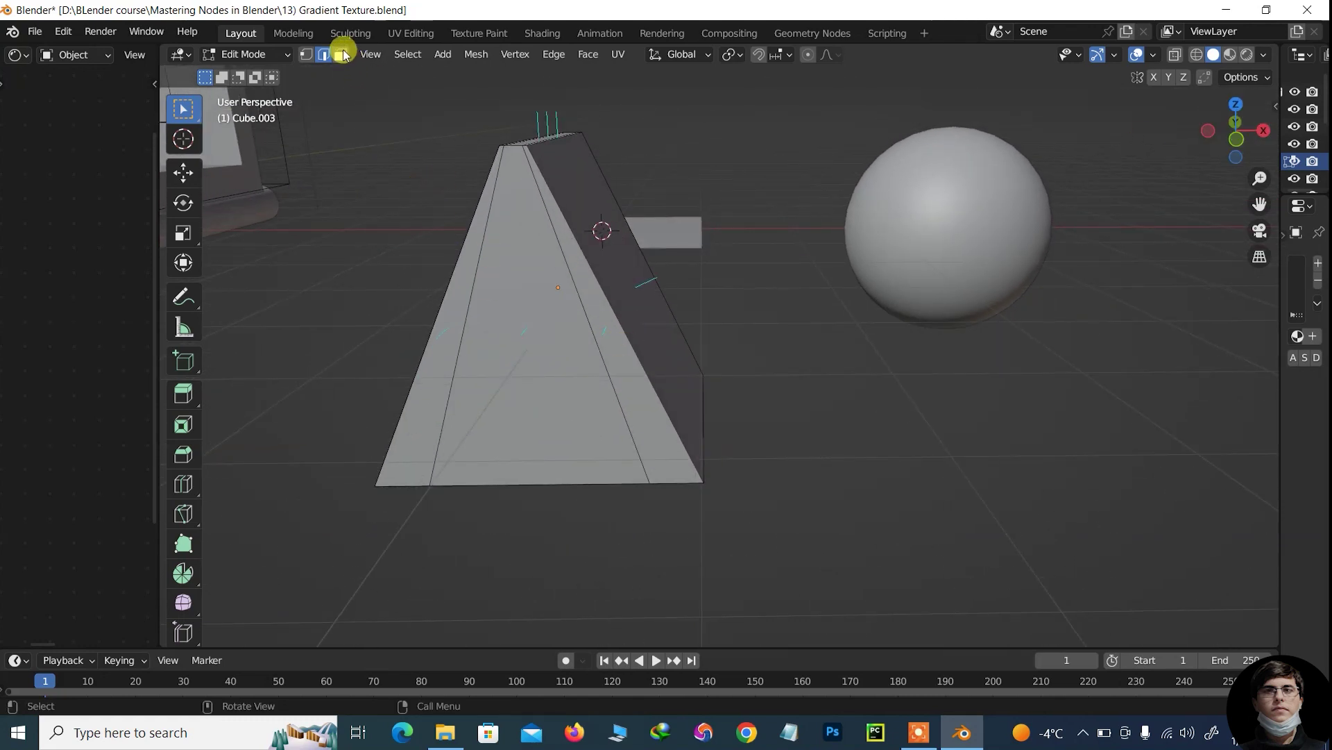
left_click(514, 316)
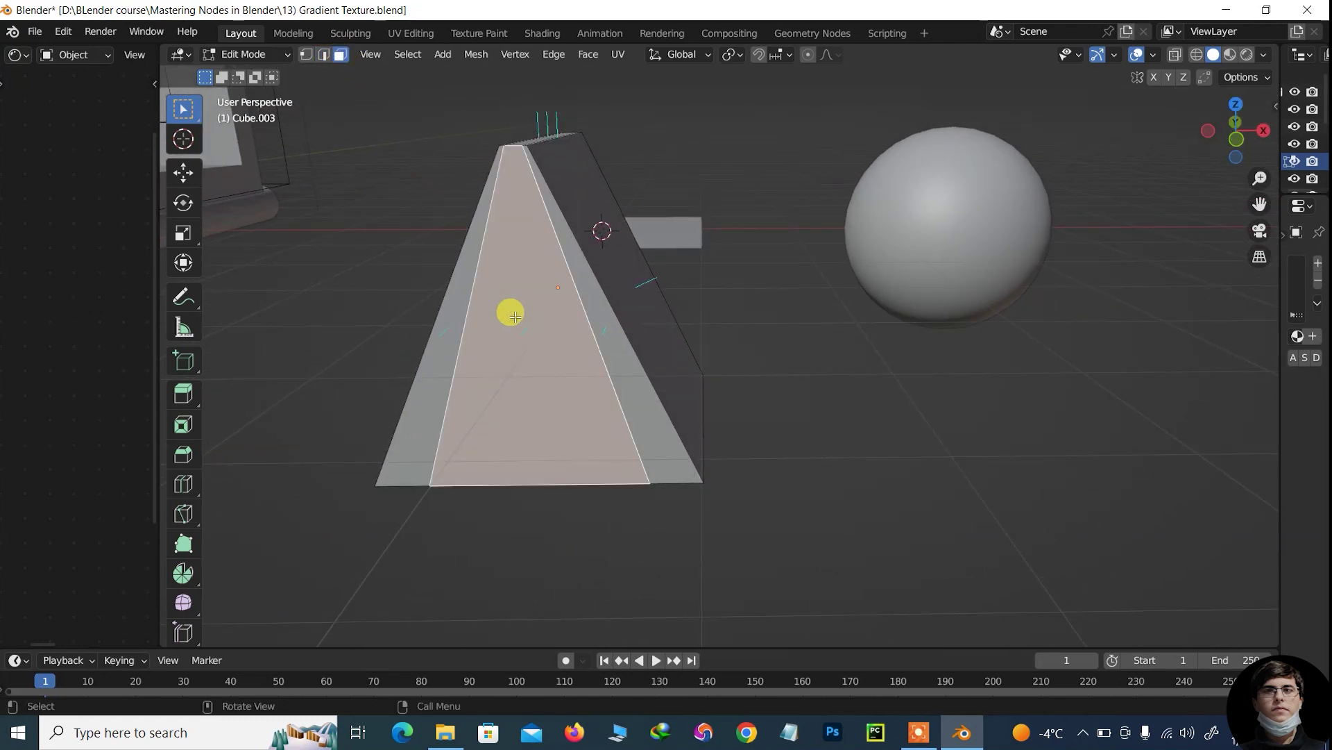
key("x")
left_click(461, 354)
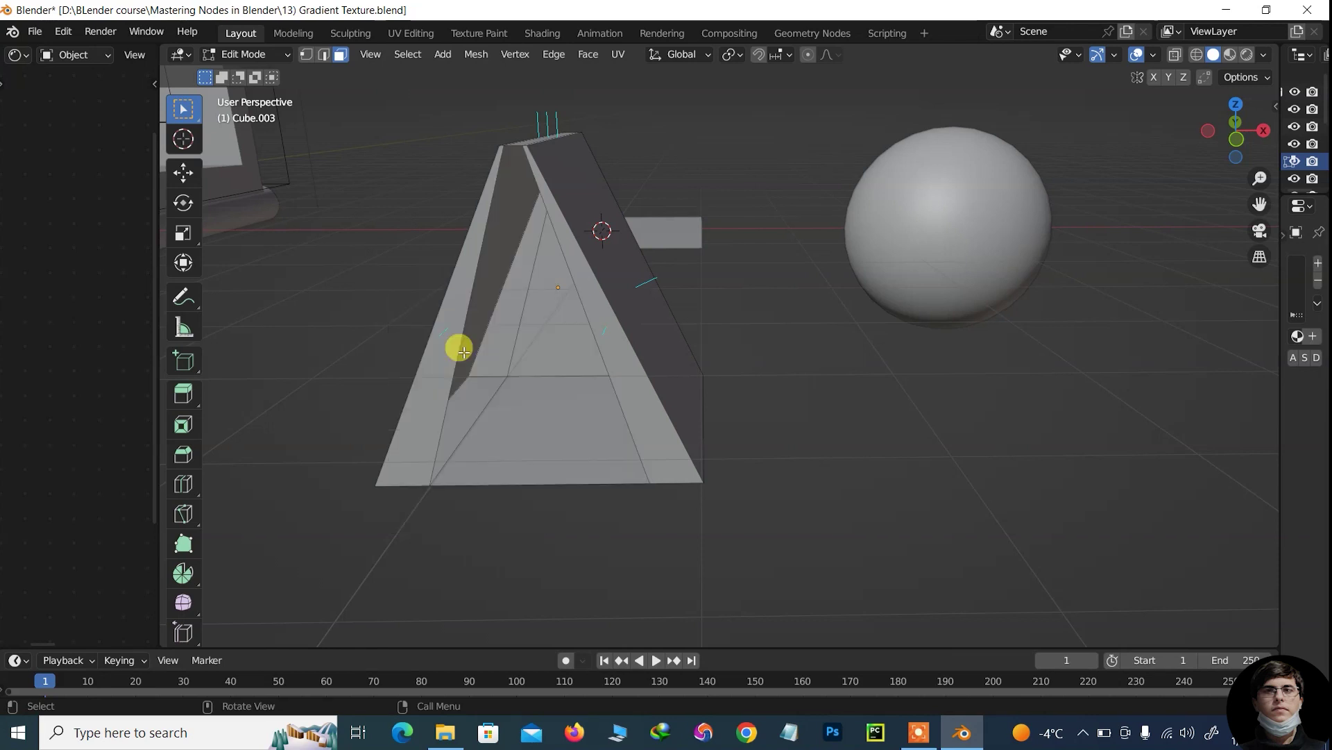
Add two loop cuts around the prism, each slid close to an edge.
mouse_move(1258, 172)
left_mouse_down()
mouse_move(1222, 132)
mouse_move(1239, 129)
left_mouse_up()
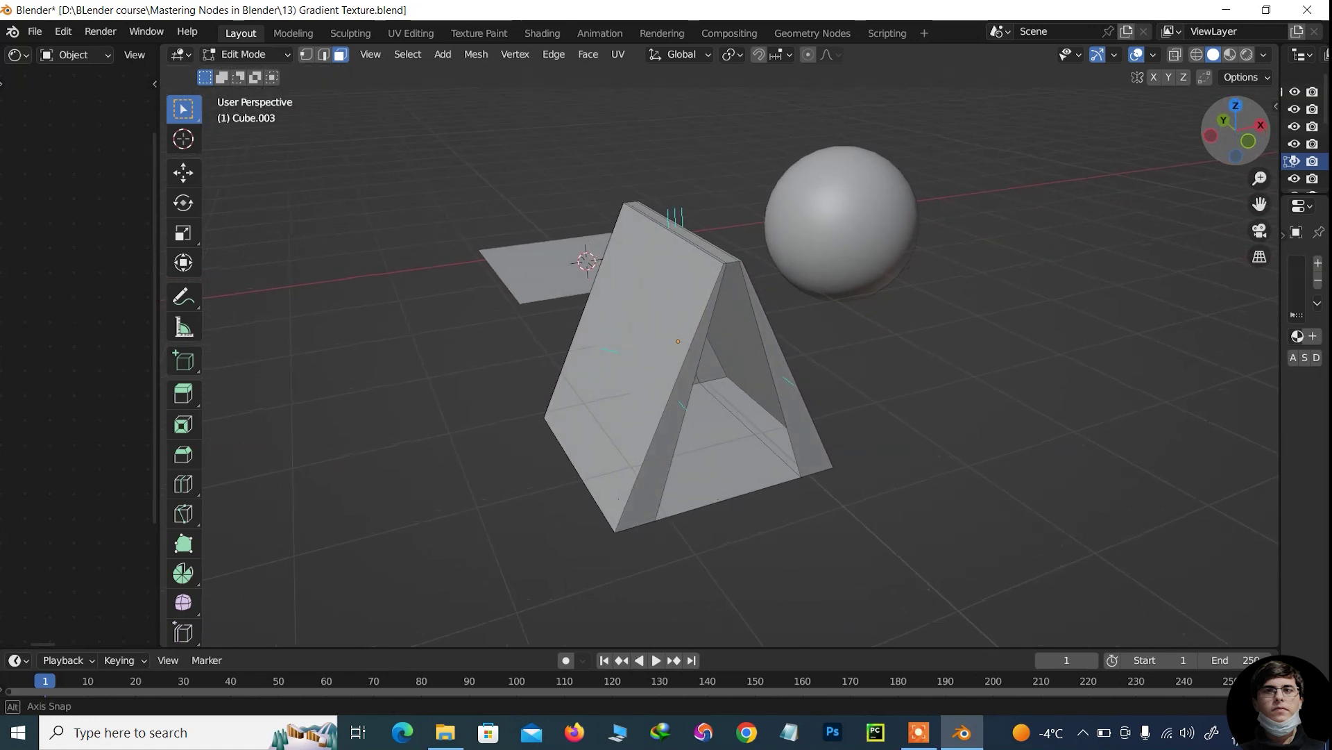
left_click_drag(1235, 132, 1242, 130)
key("ctrl+r")
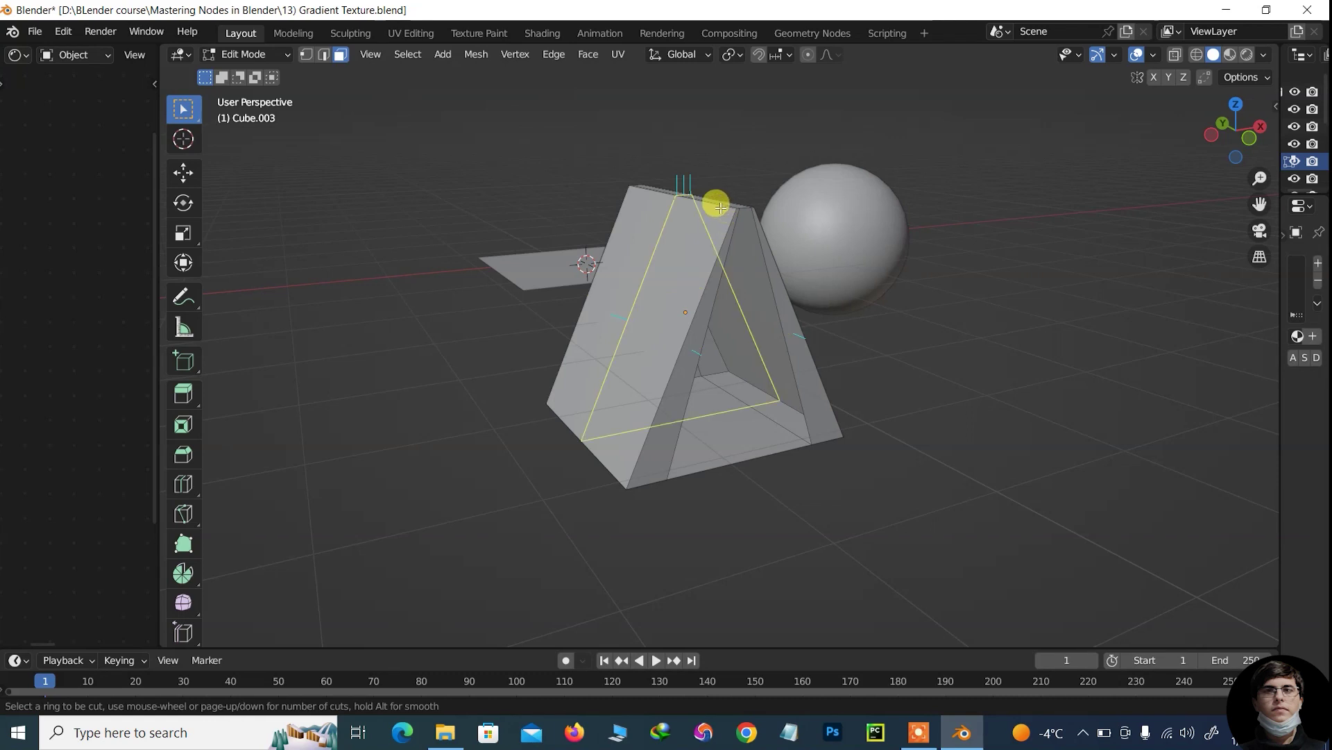
left_click(721, 208)
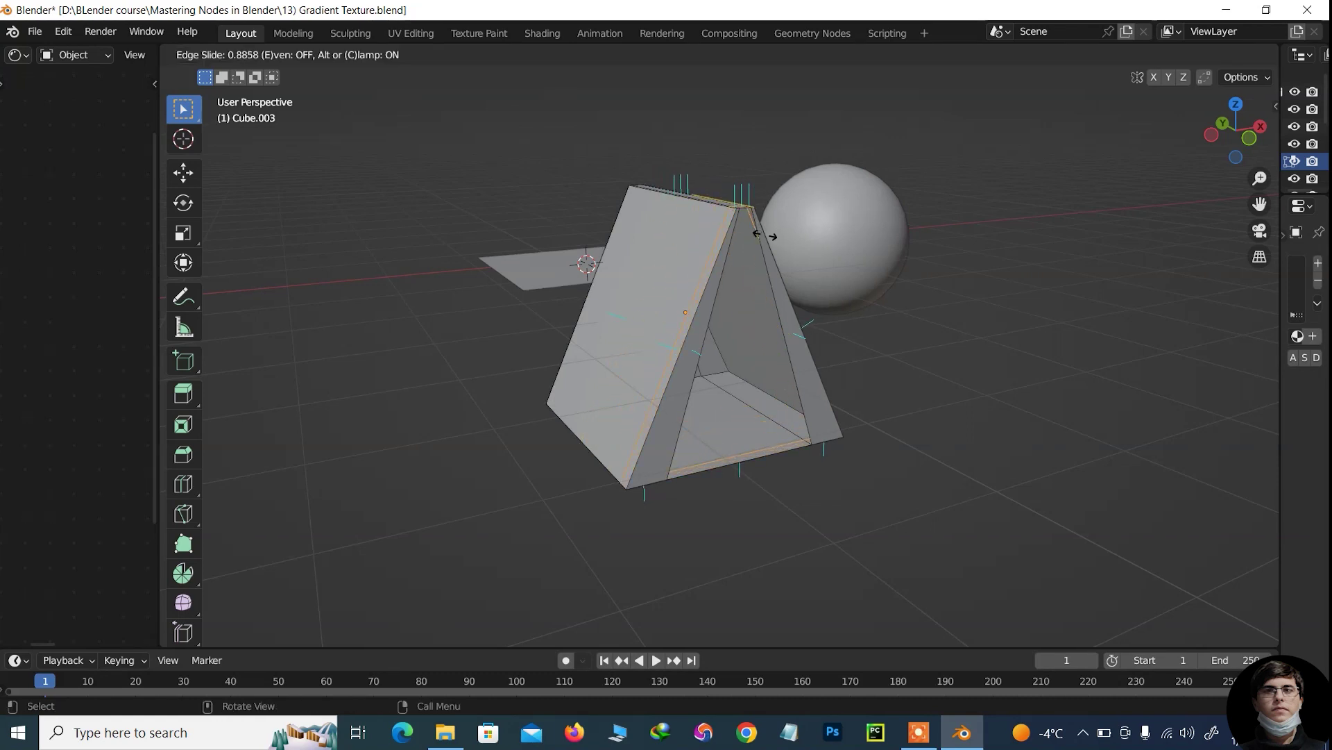
left_click(763, 231)
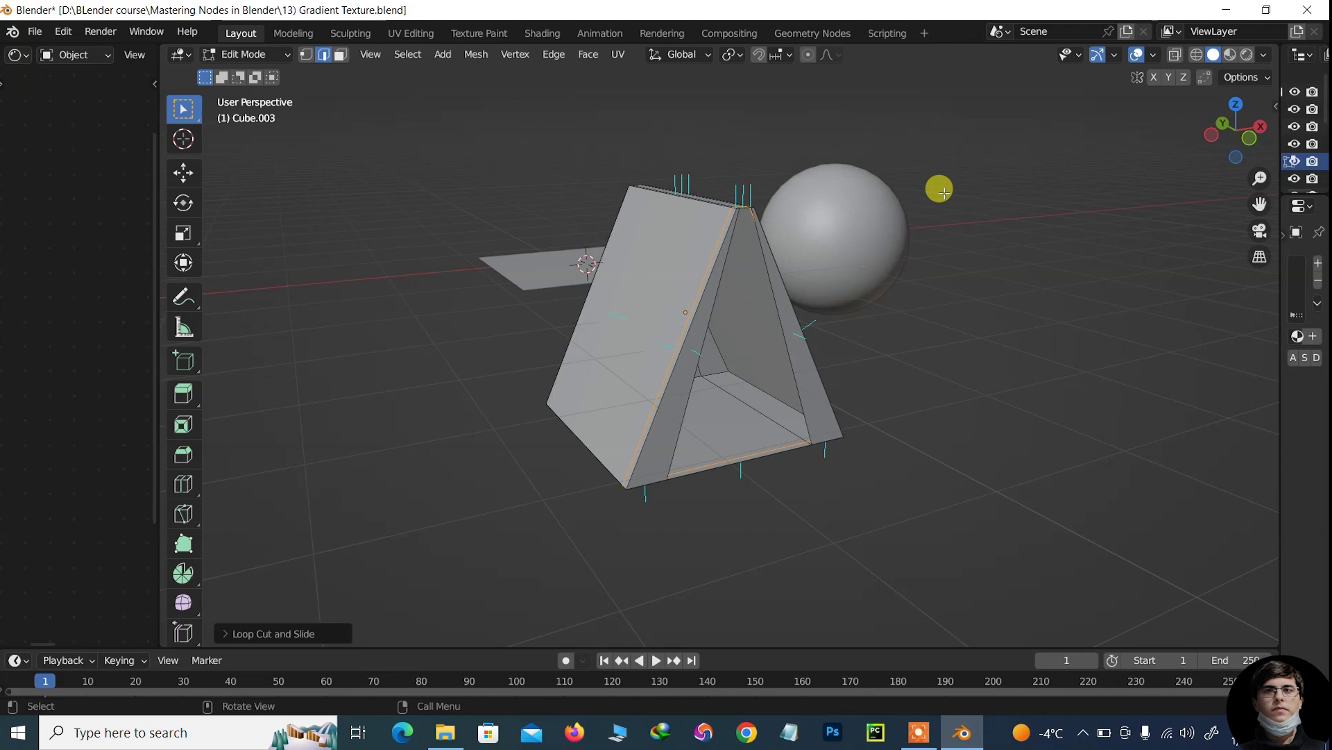
left_click_drag(1231, 143, 1211, 136)
key("ctrl+r")
left_click(803, 189)
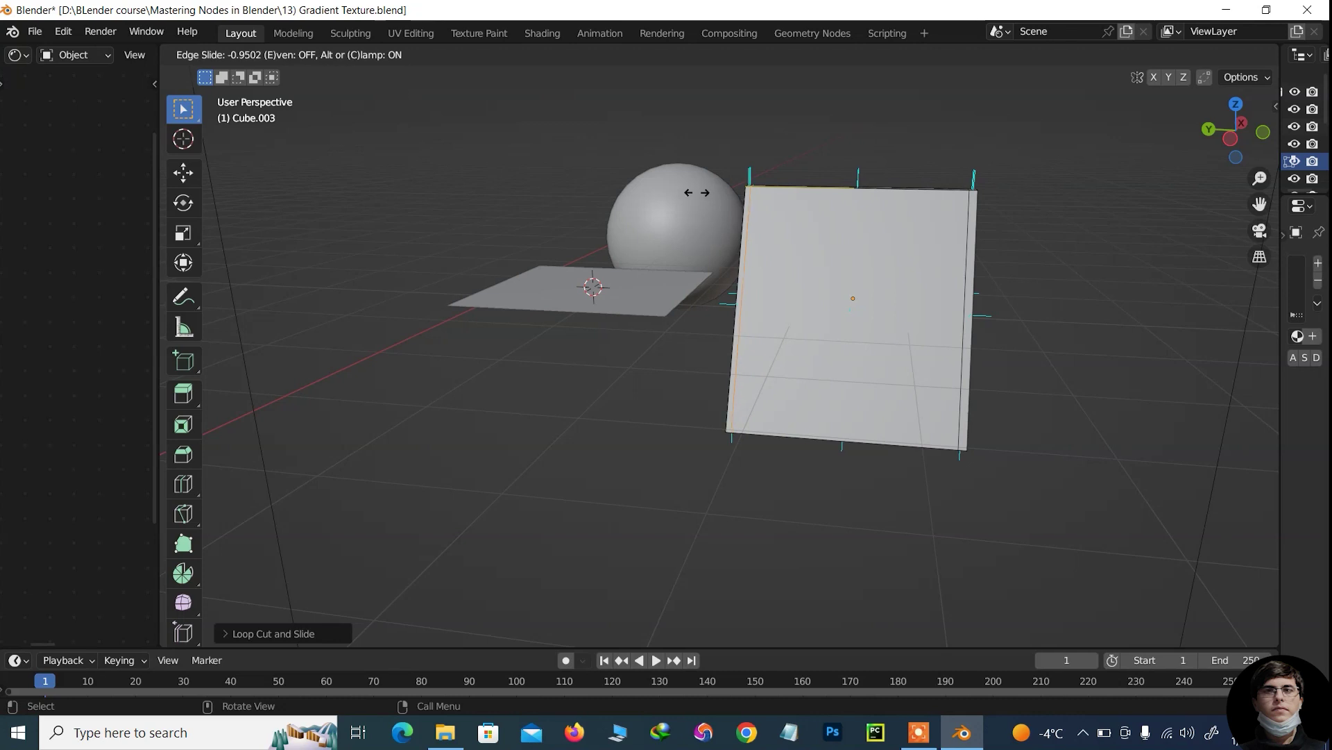
left_click(696, 193)
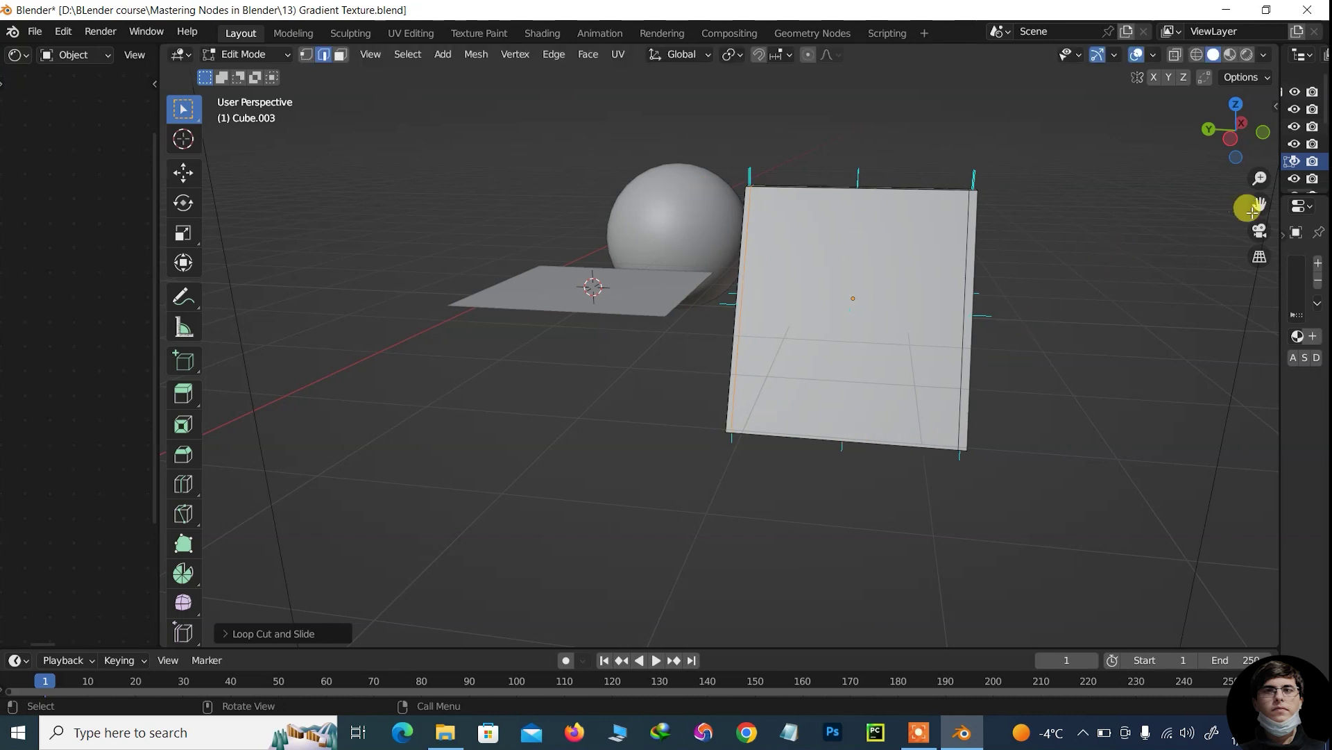
Add a horizontal loop cut slid to the side panel's bottom edge, then return to Object Mode.
left_click_drag(1260, 203, 1100, 187)
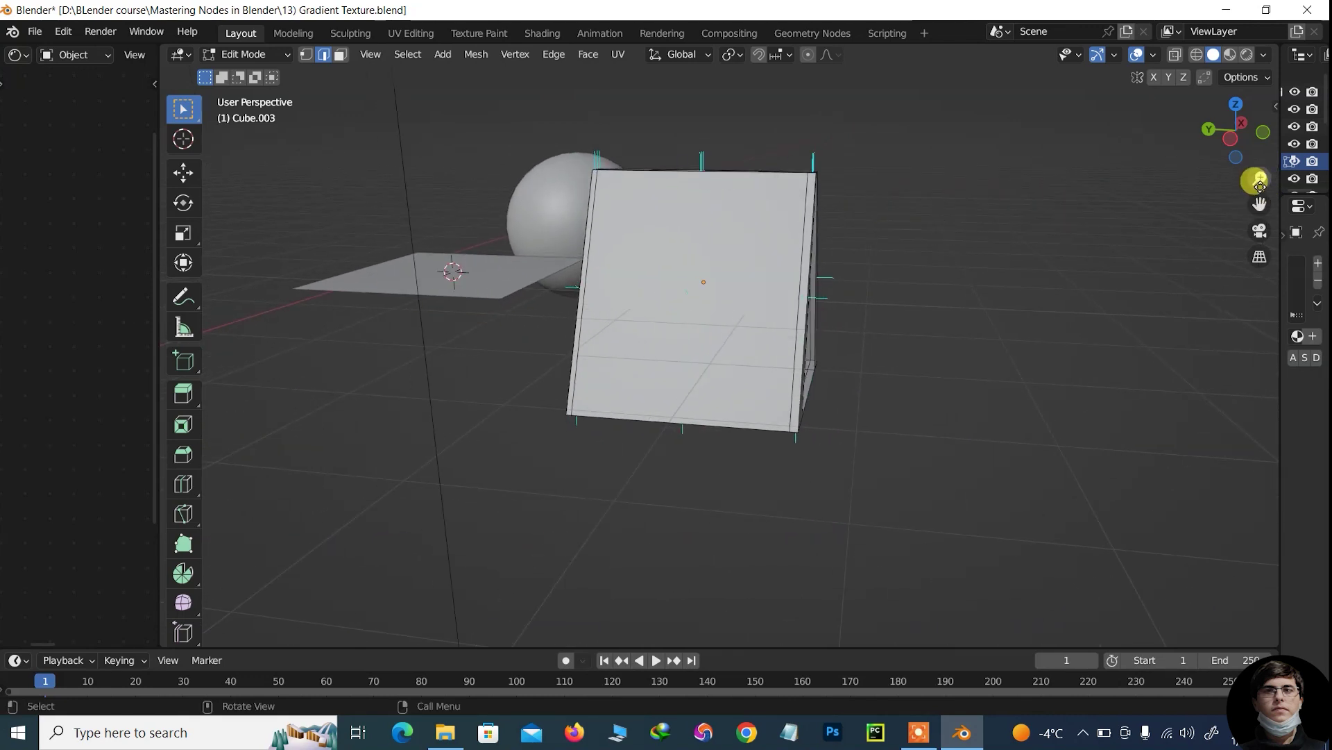
left_click_drag(1260, 184, 1259, 159)
key("ctrl+r")
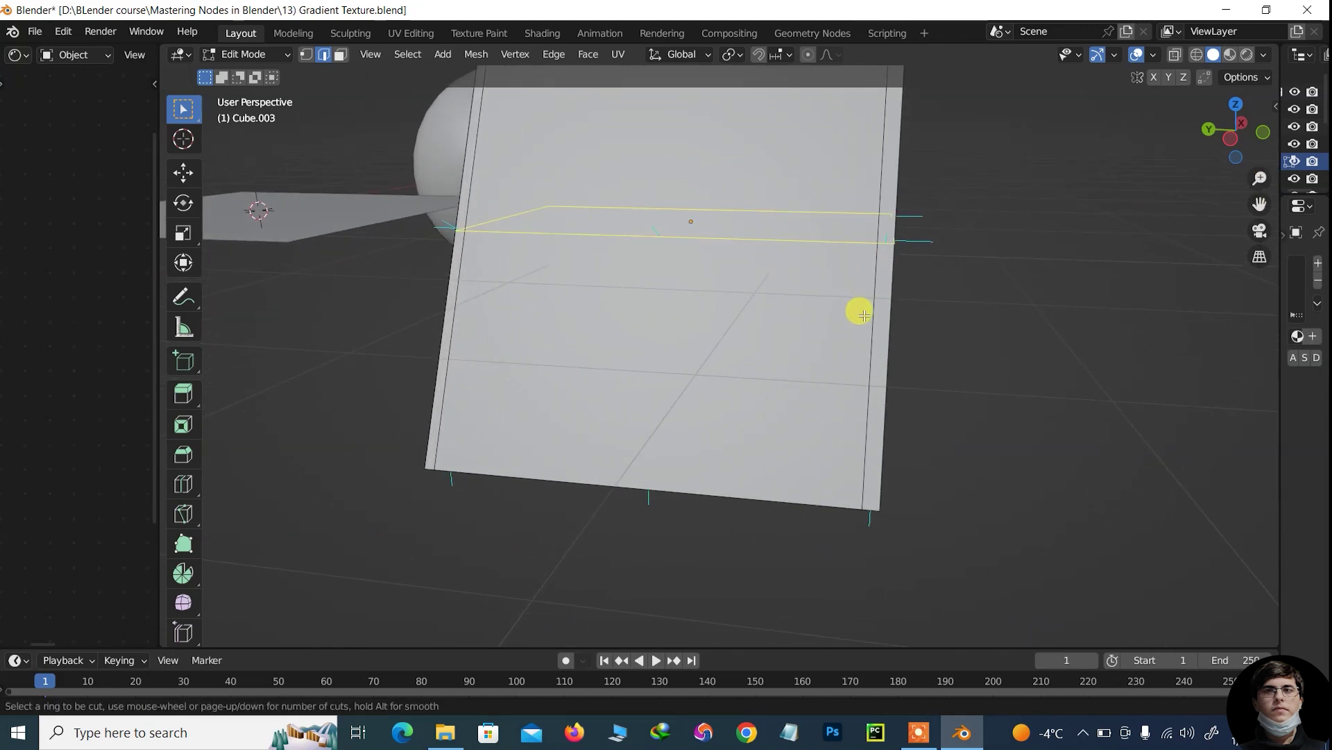
left_click(878, 354)
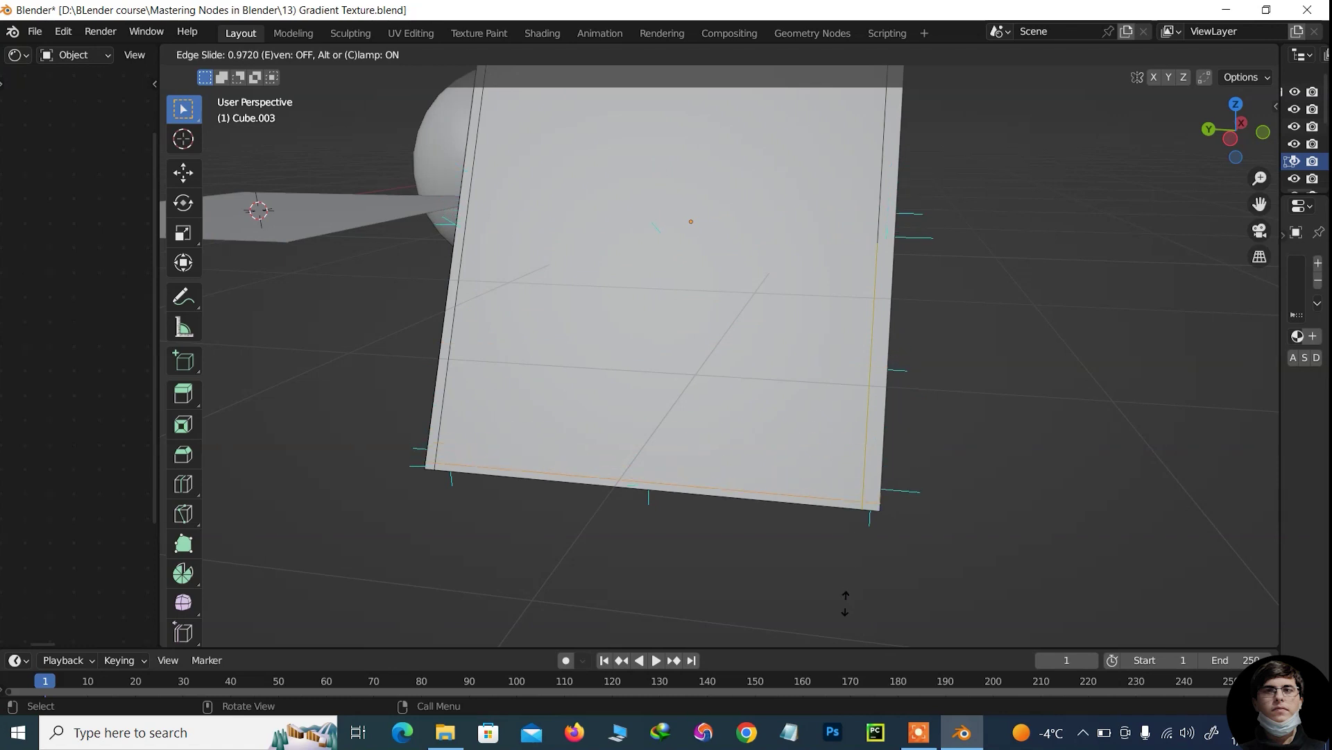
left_click(845, 601)
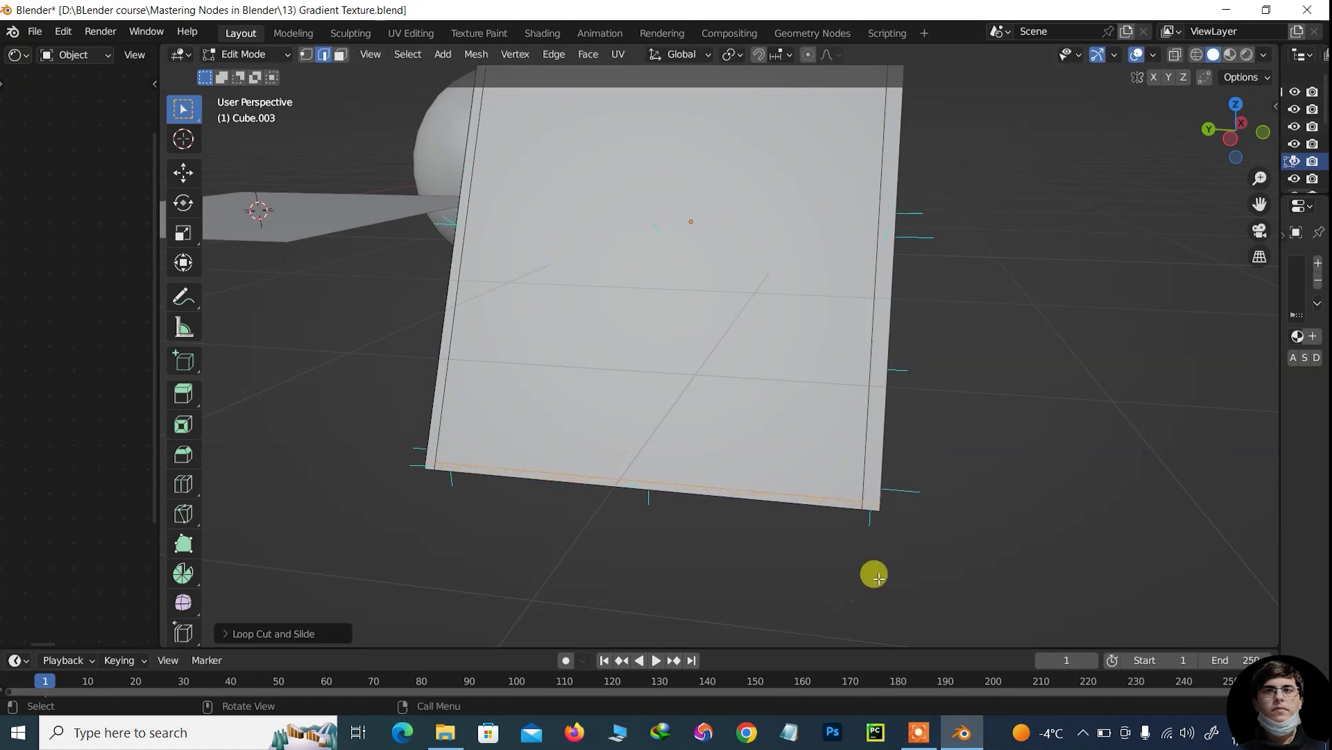
left_click_drag(1257, 177, 1258, 194)
mouse_move(1228, 132)
left_mouse_down()
mouse_move(1249, 135)
mouse_move(861, 199)
left_mouse_up()
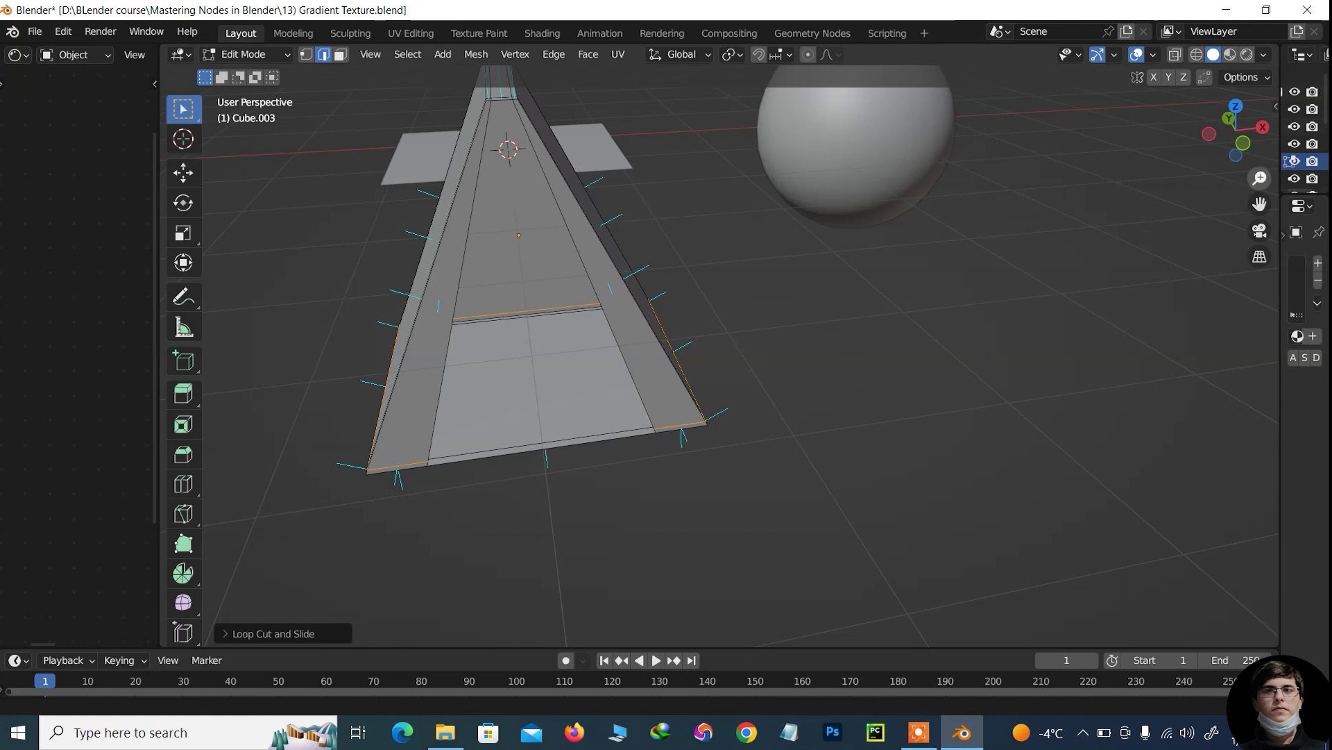
left_click_drag(1235, 132, 719, 178)
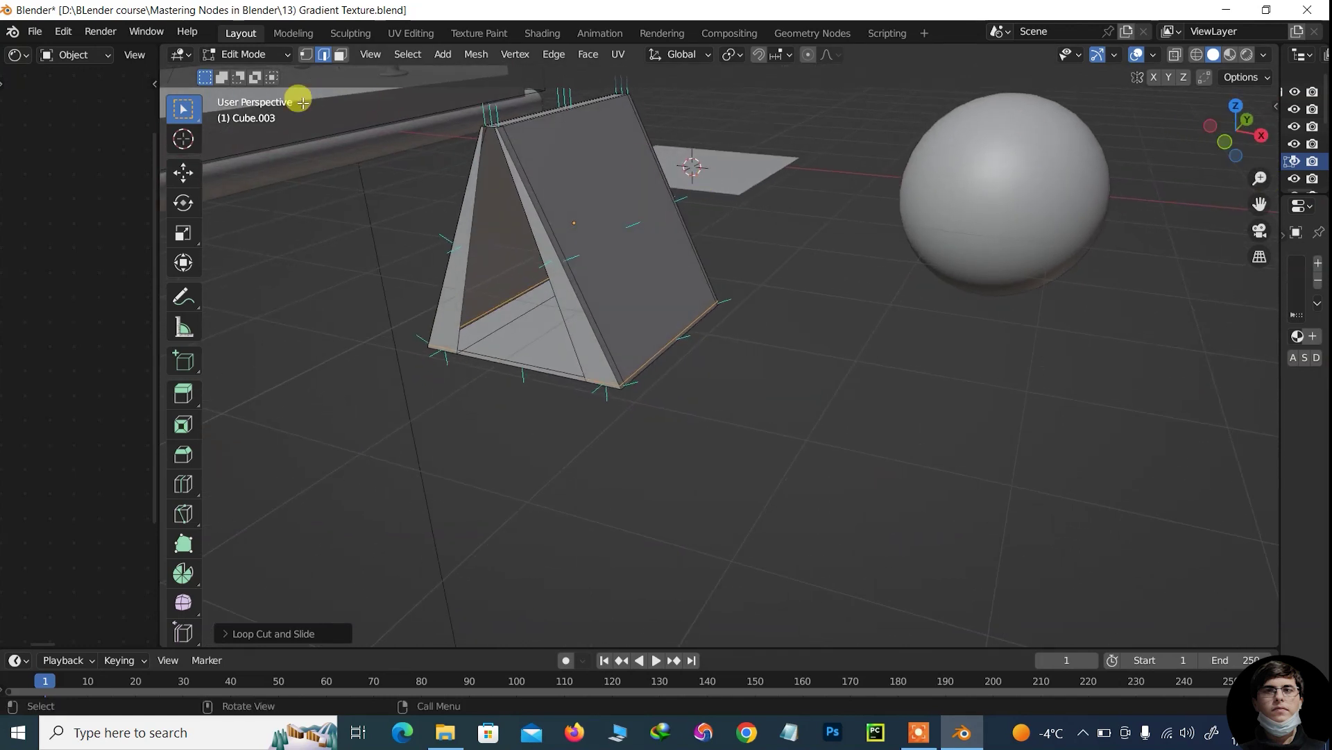
left_click(268, 54)
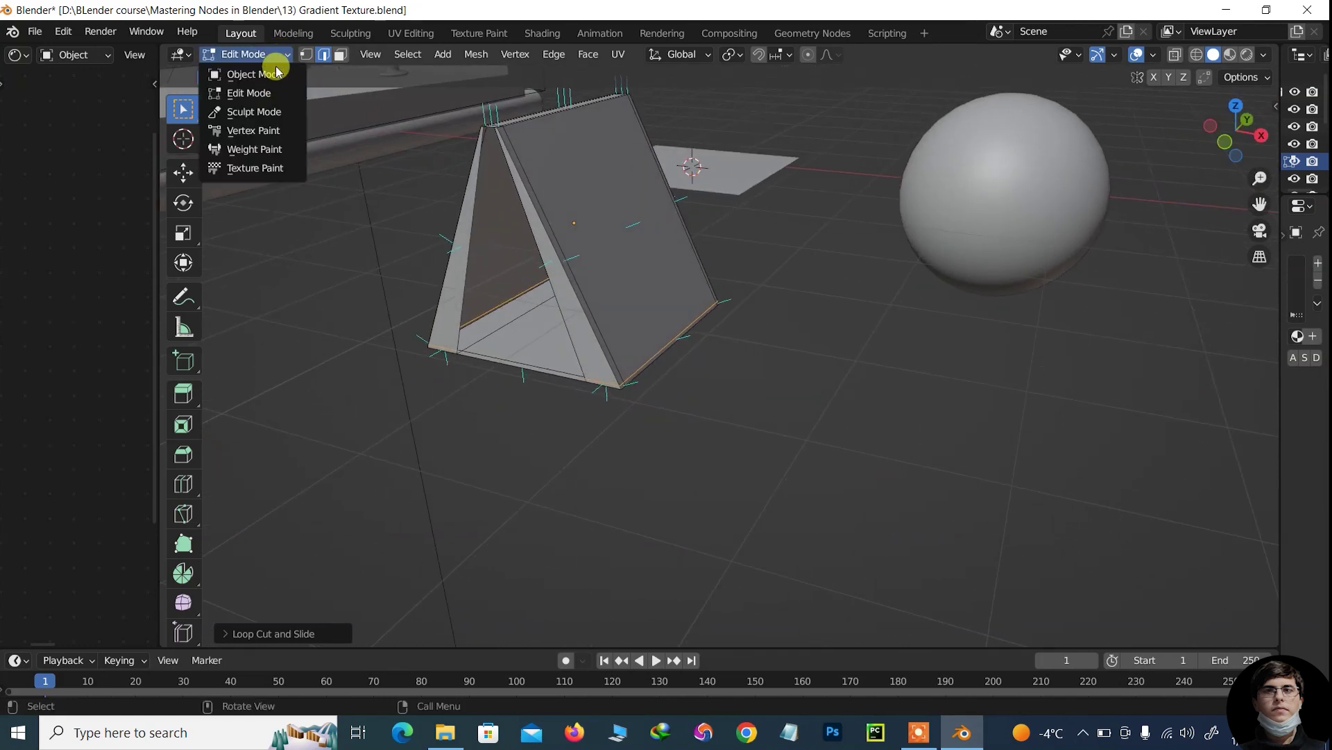
Shade Cube.003 smooth and add a Subdivision Surface modifier with Ctrl+1.
right_click(542, 221)
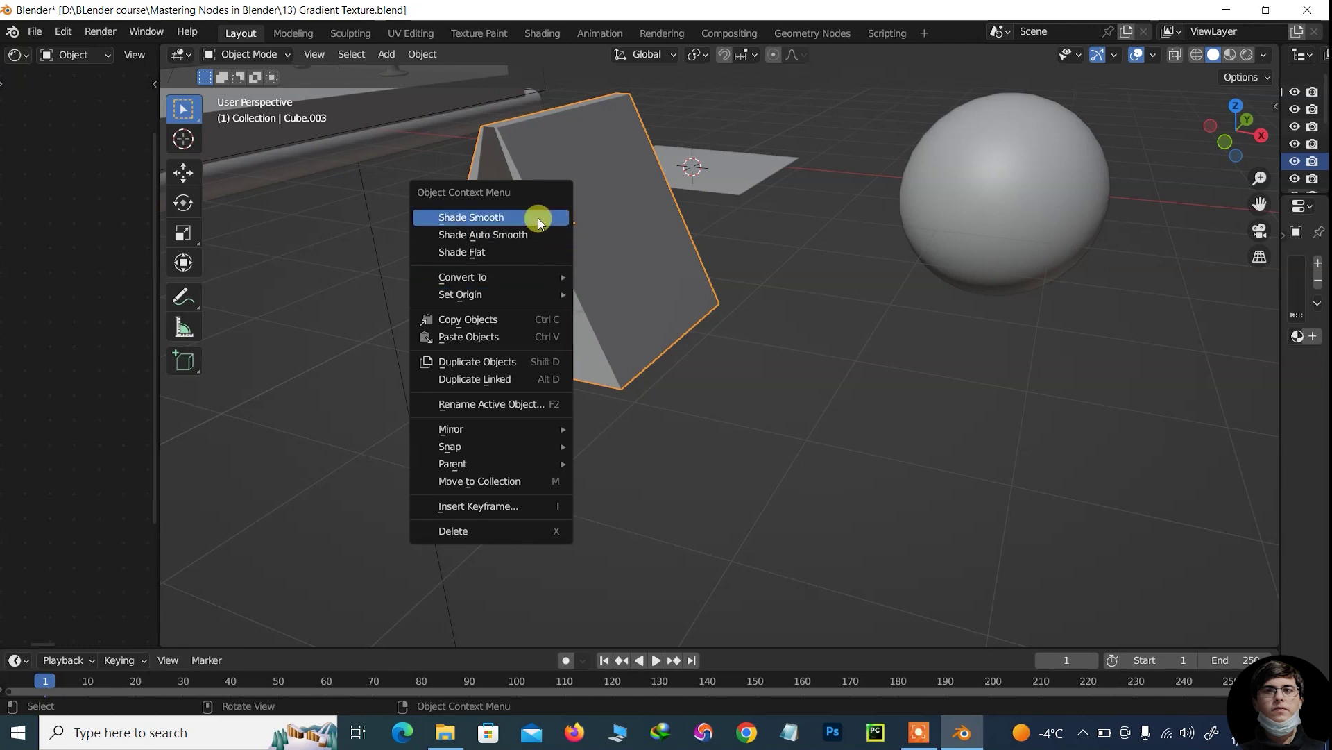
left_click(539, 218)
mouse_move(1235, 132)
left_mouse_down()
mouse_move(1180, 135)
mouse_move(1247, 177)
left_mouse_up()
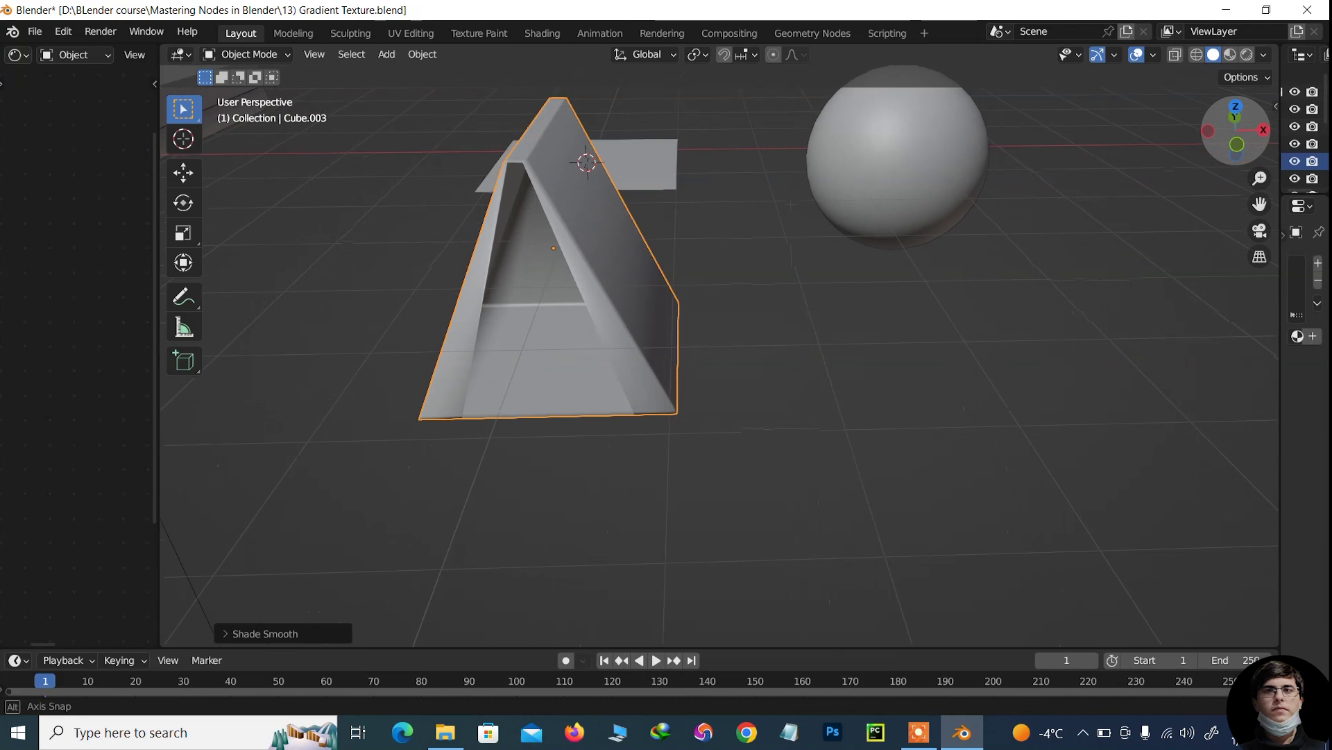
left_click_drag(1281, 180, 984, 189)
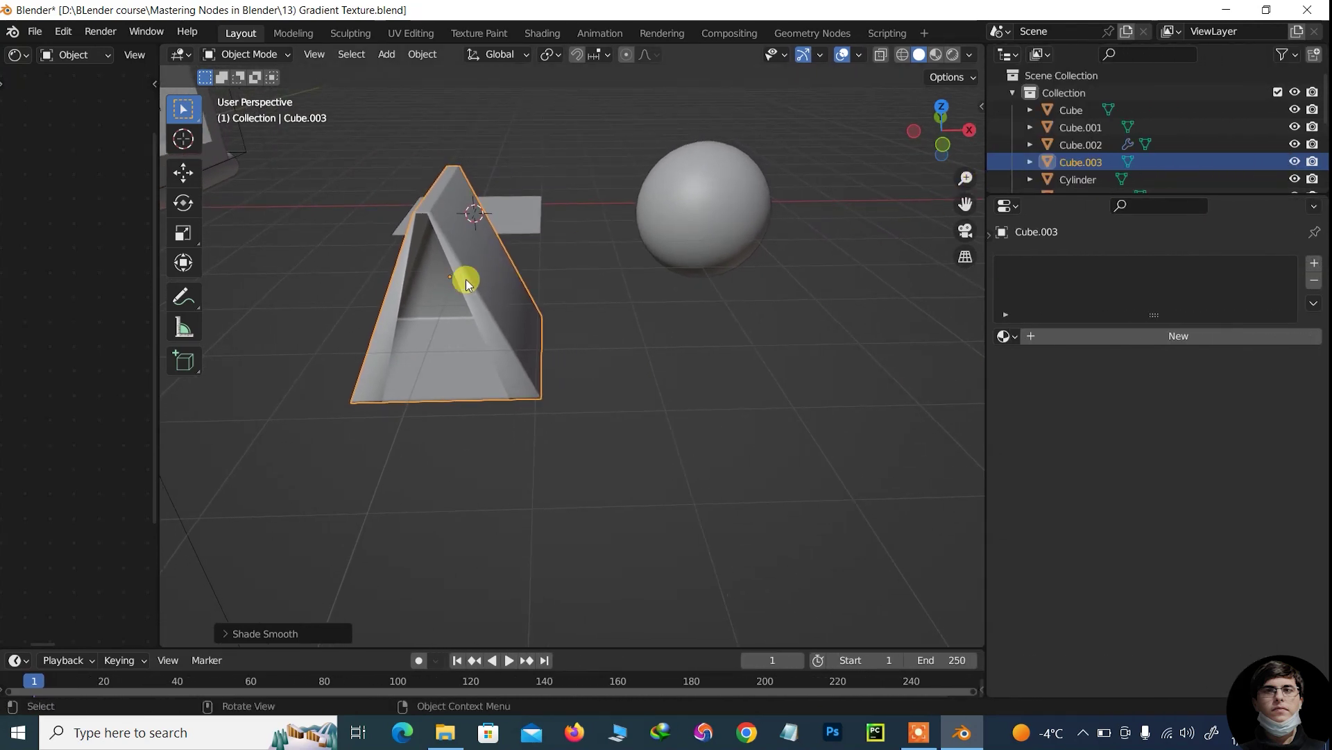
key("ctrl+1")
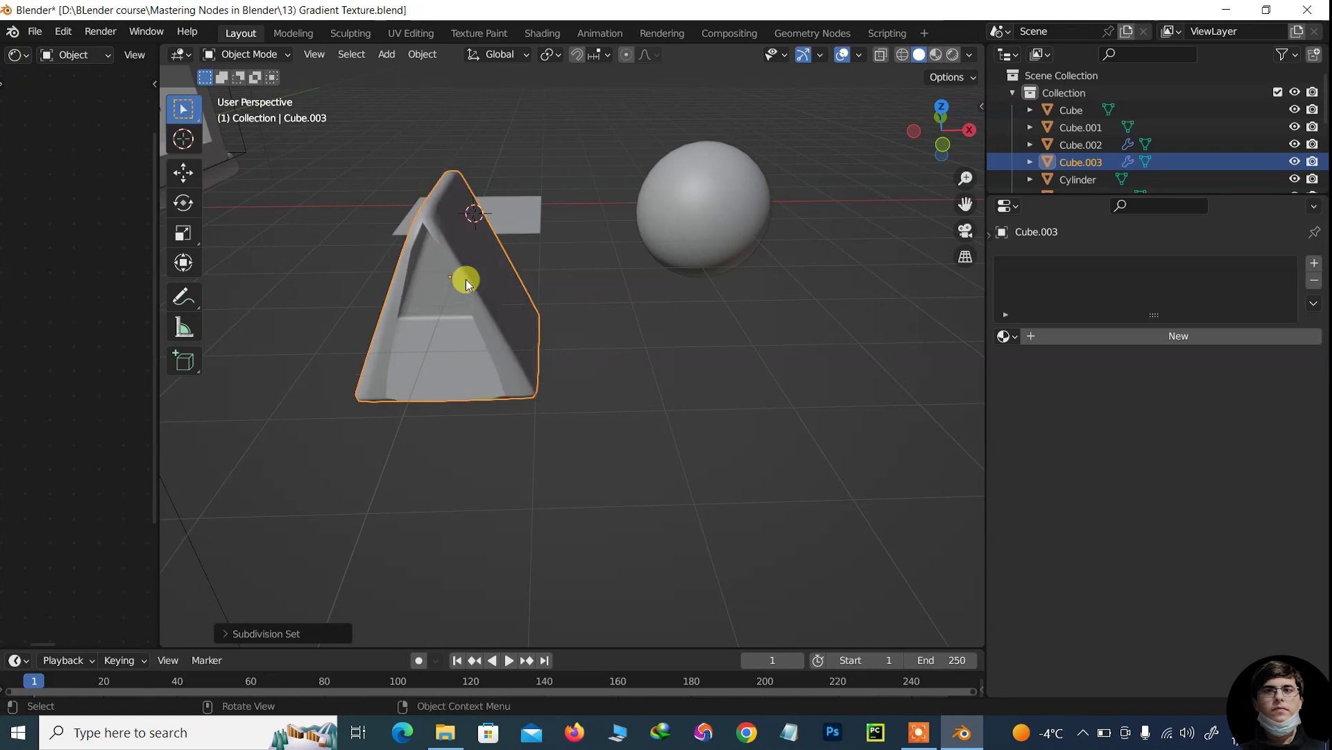
mouse_move(949, 180)
left_mouse_down()
mouse_move(930, 159)
mouse_move(944, 132)
mouse_move(957, 177)
left_mouse_up()
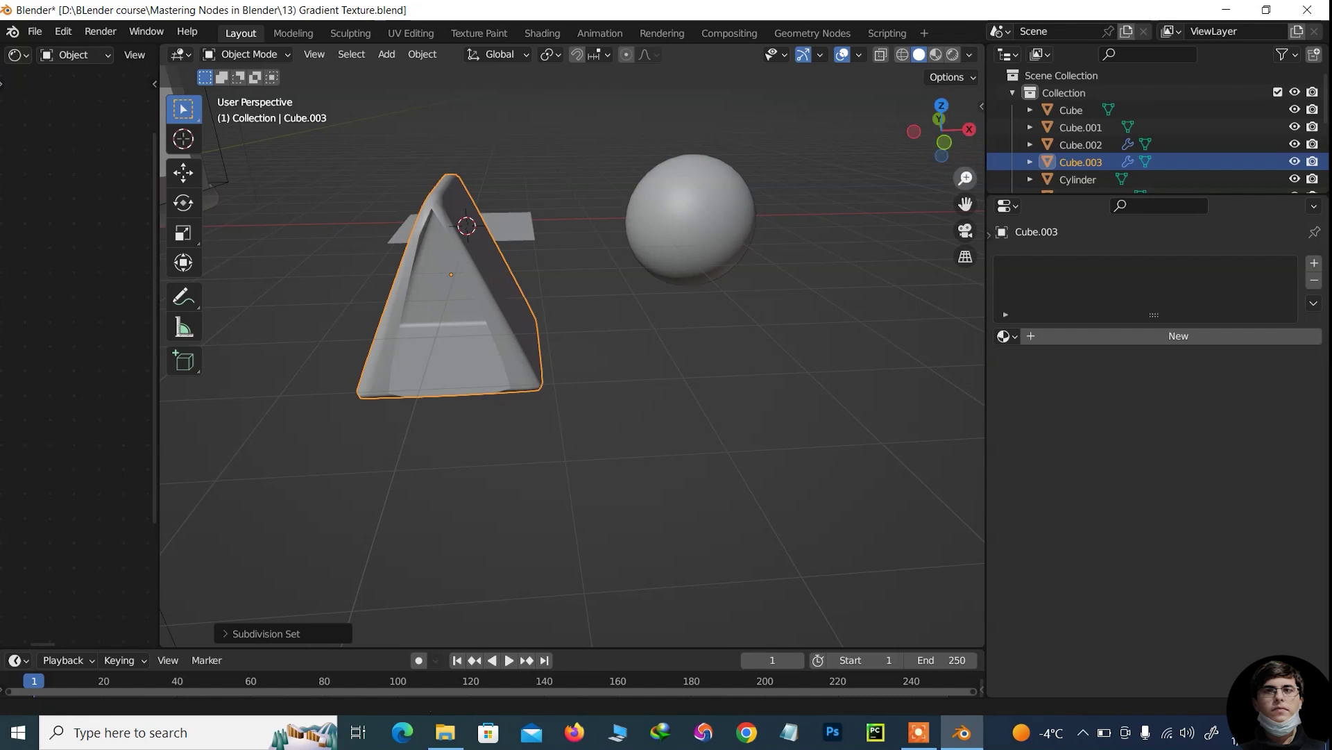
left_click_drag(947, 139, 944, 133)
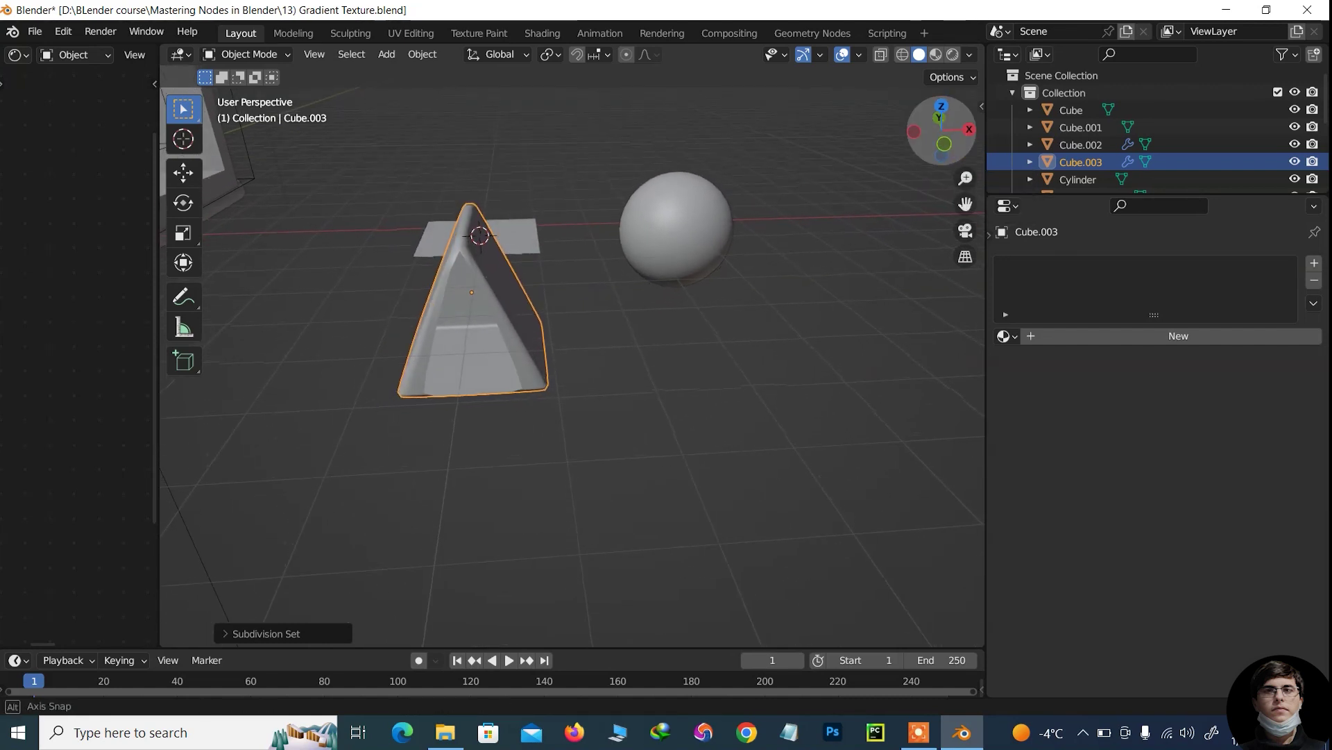
Assign the existing 'musgrave' material to Cube.003 in place of Material.008.
left_click(1018, 338)
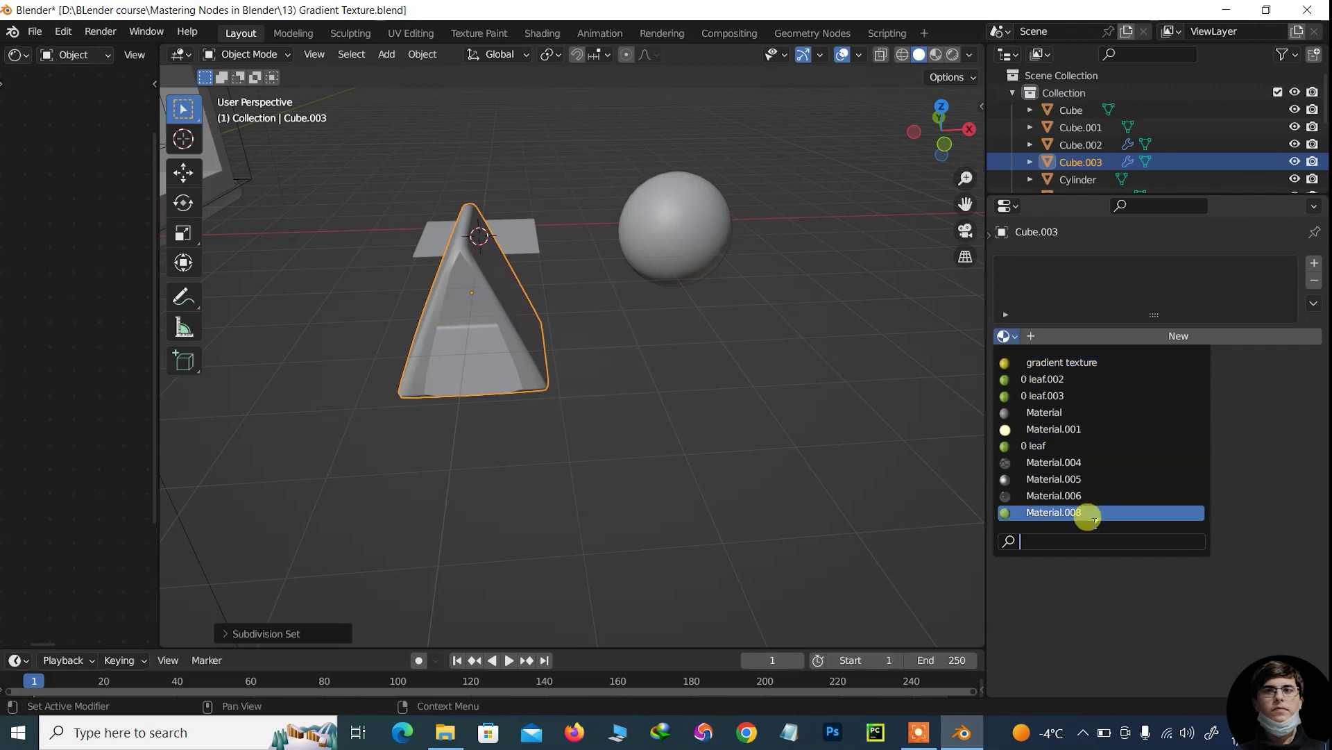
left_click(1089, 515)
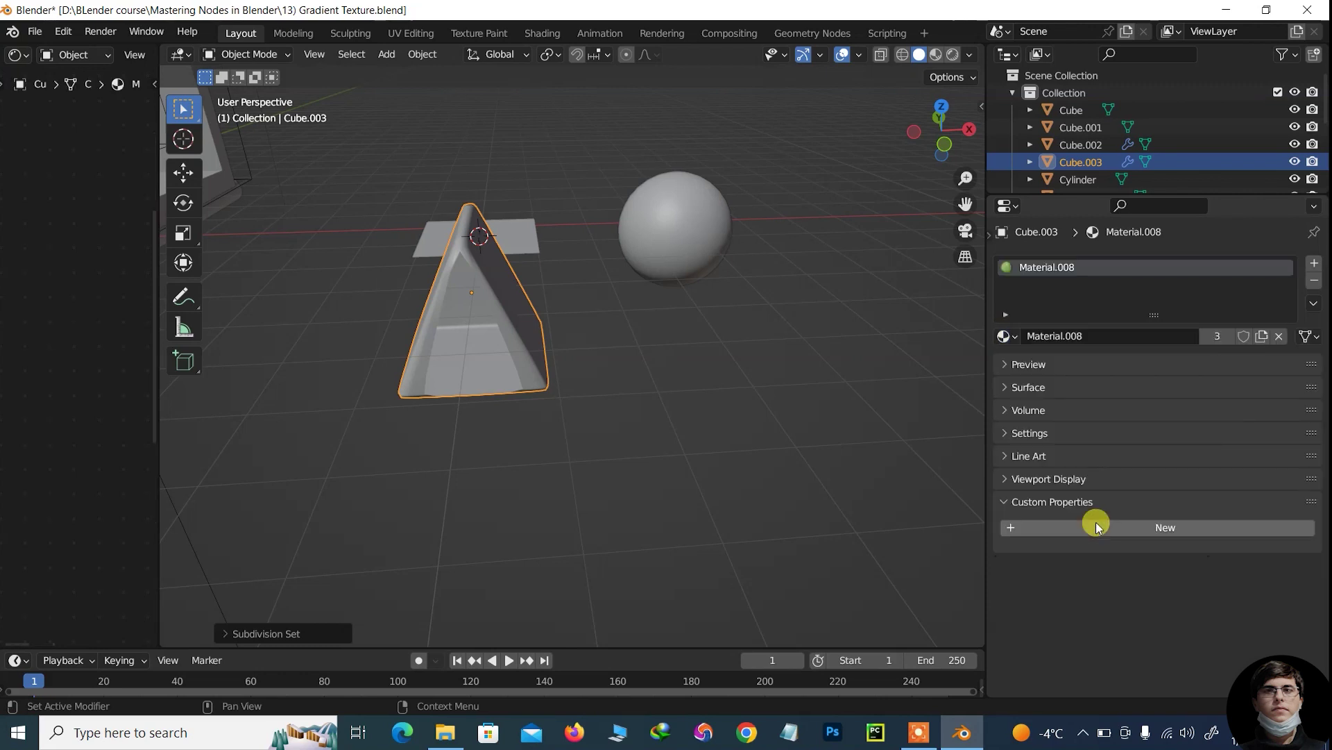
left_click(1018, 340)
scroll(1066, 422, "down", 1)
scroll(1067, 421, "down", 5)
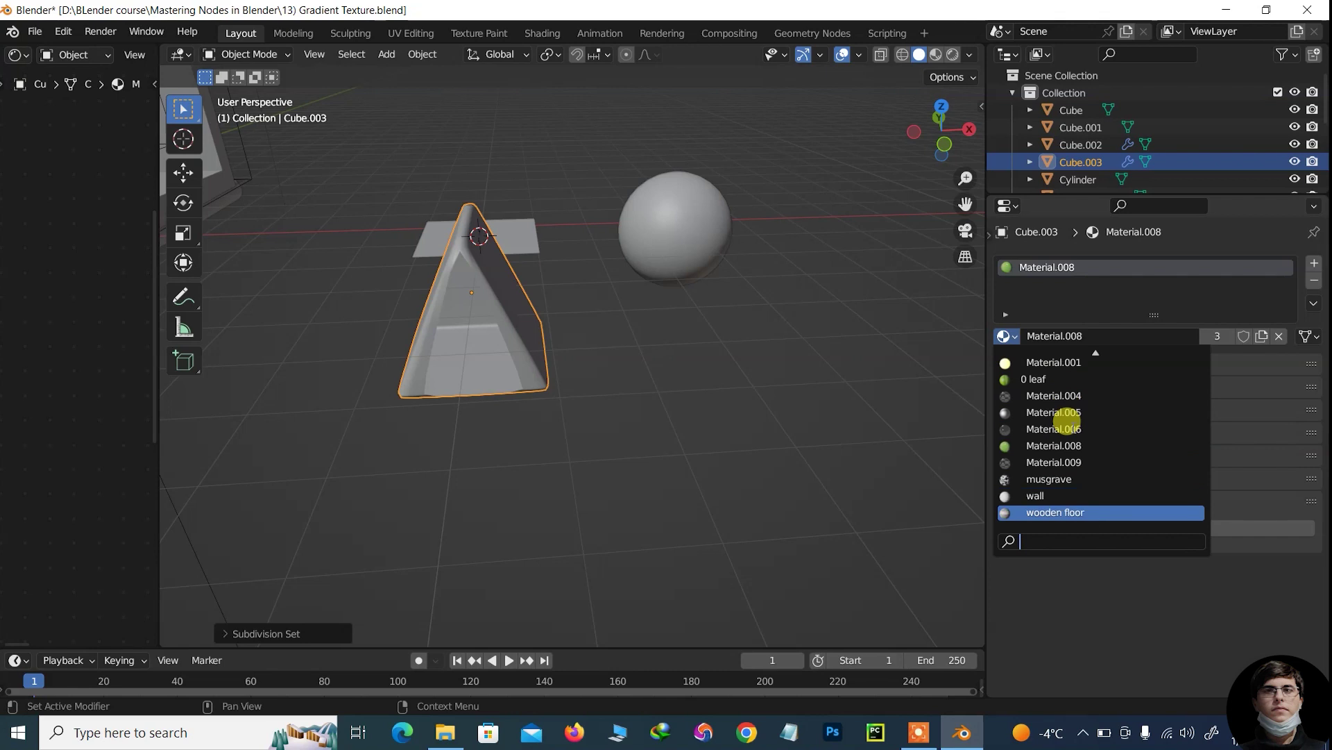
left_click(1049, 479)
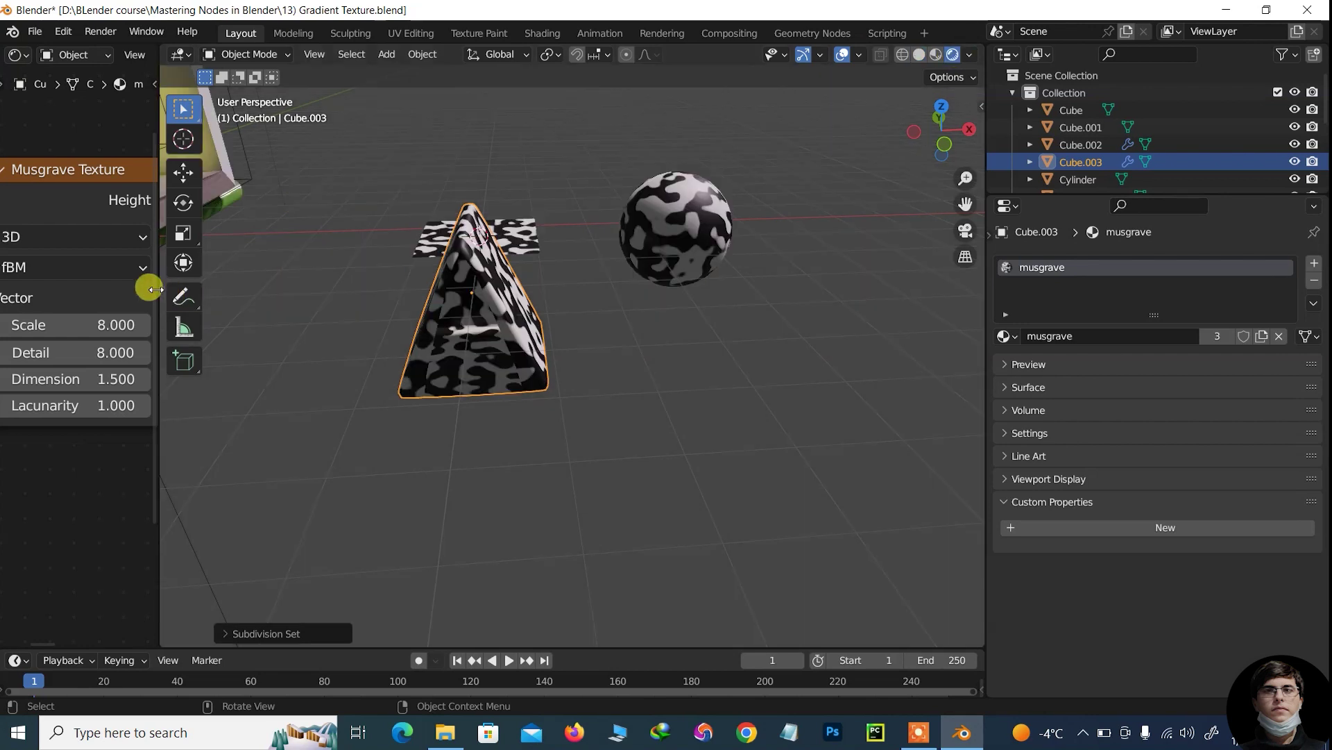
left_click_drag(149, 287, 341, 277)
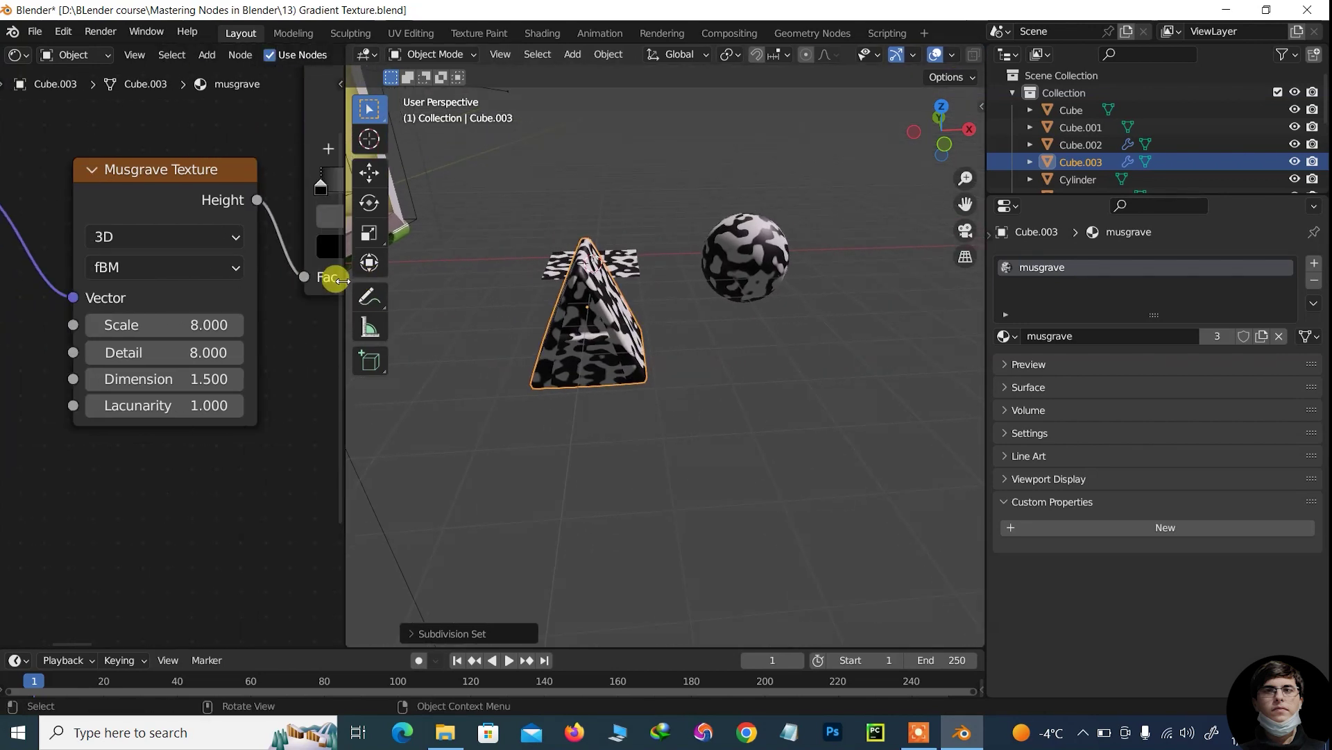
Bring the ColorRamp node into view and change its black first stop to green.
left_click_drag(938, 149, 975, 152)
left_click_drag(344, 252, 443, 254)
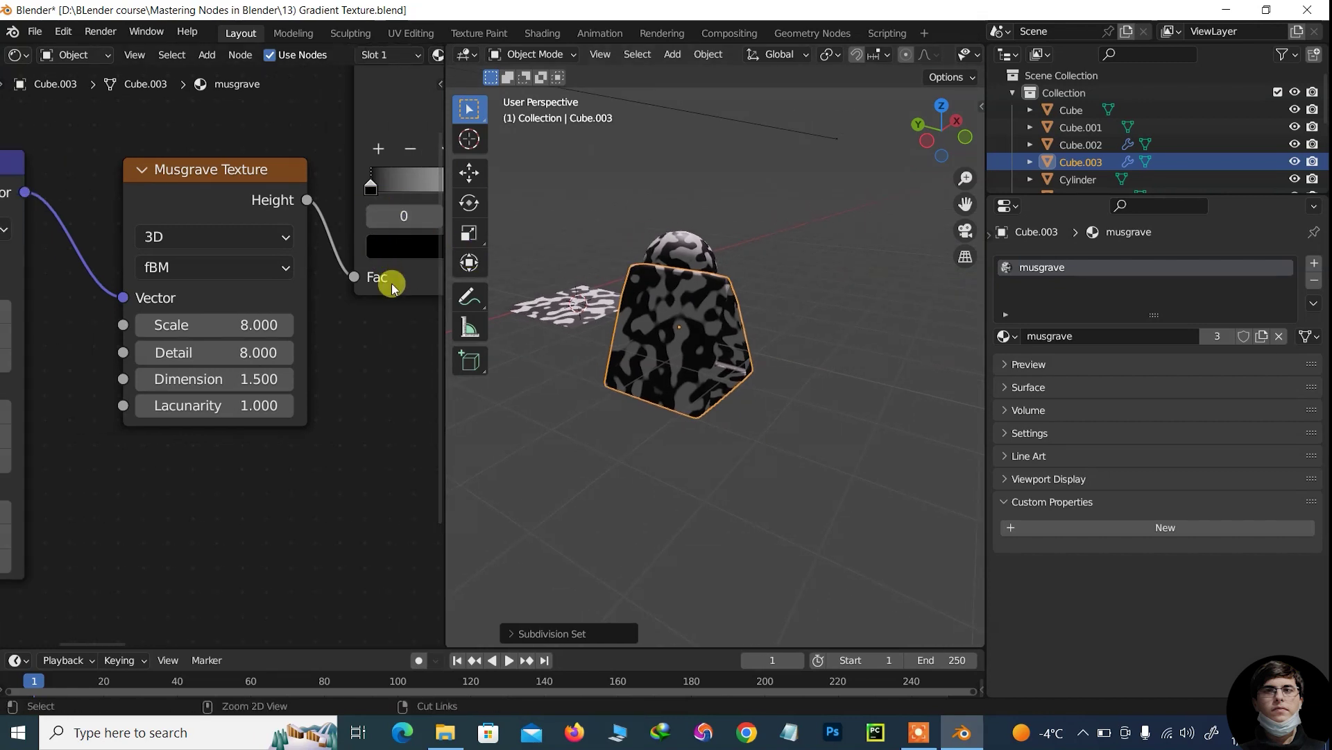
middle_click_drag(360, 352, 259, 455, "ctrl")
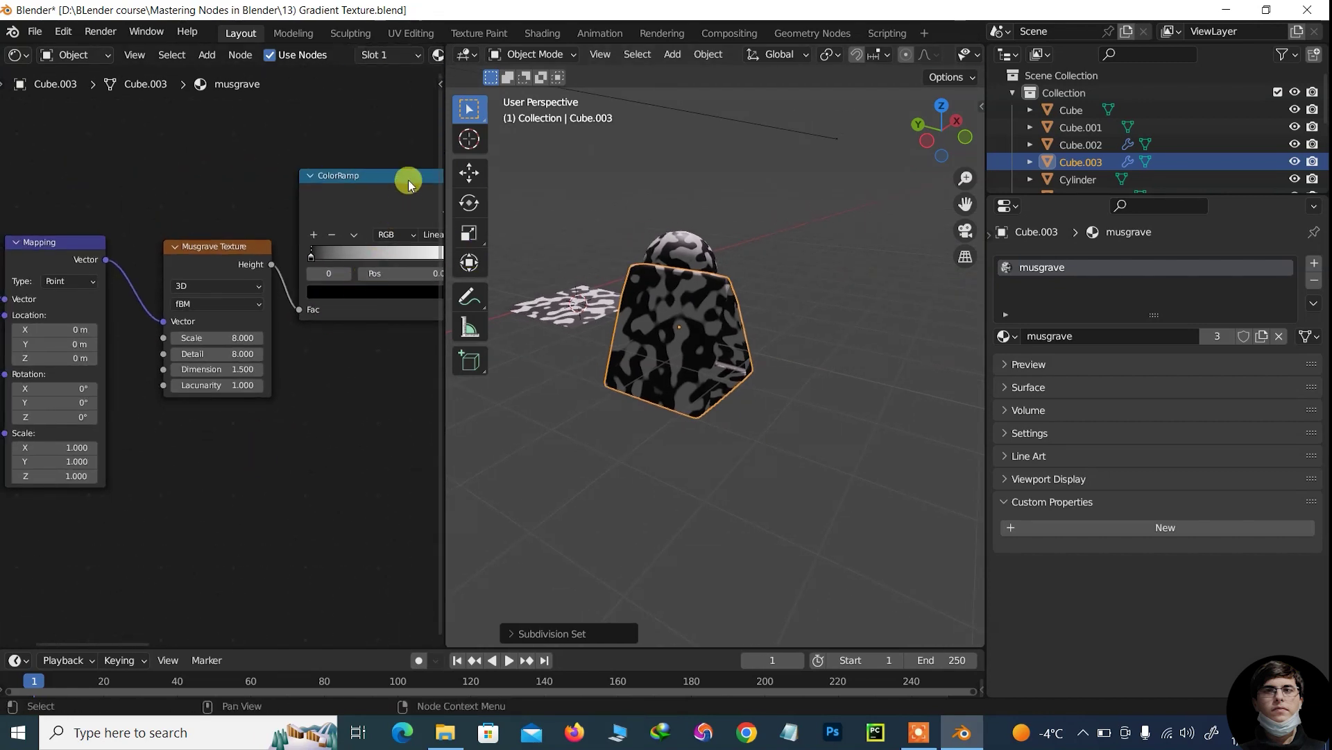
left_click_drag(408, 182, 369, 174)
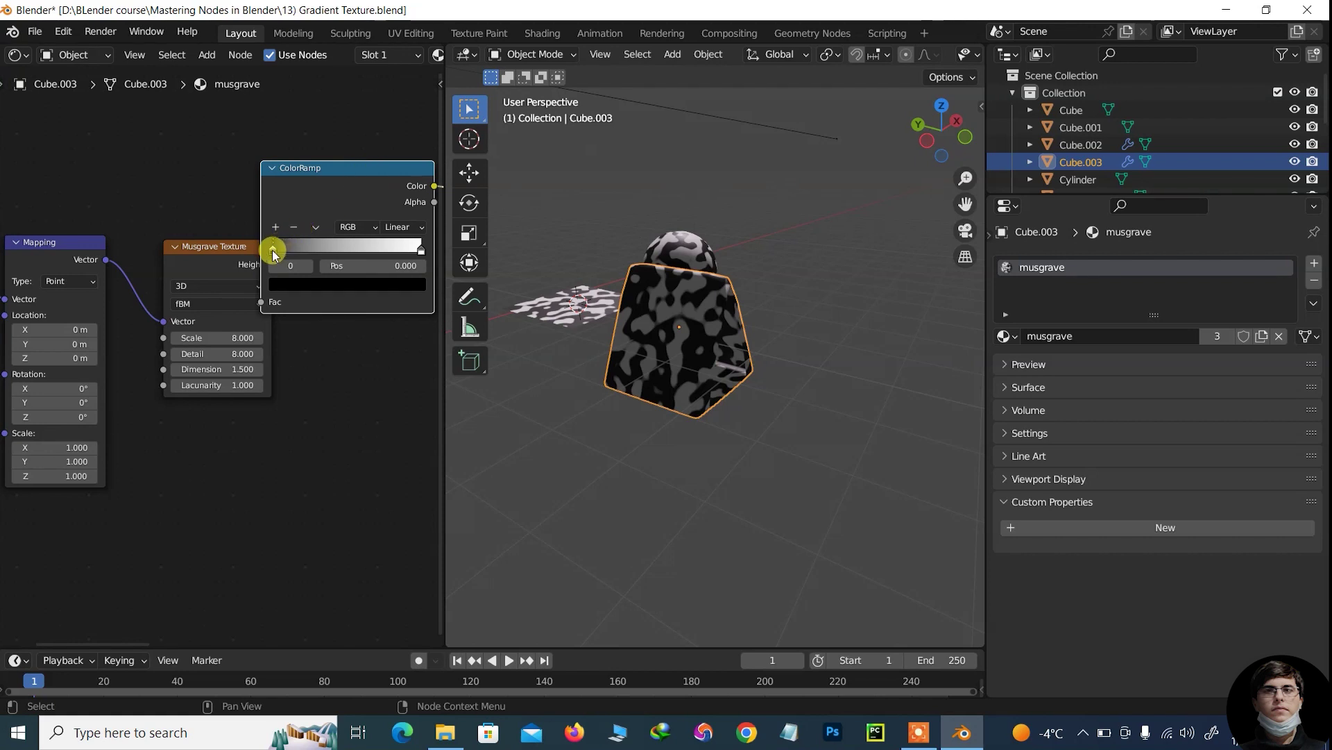
left_click(285, 285)
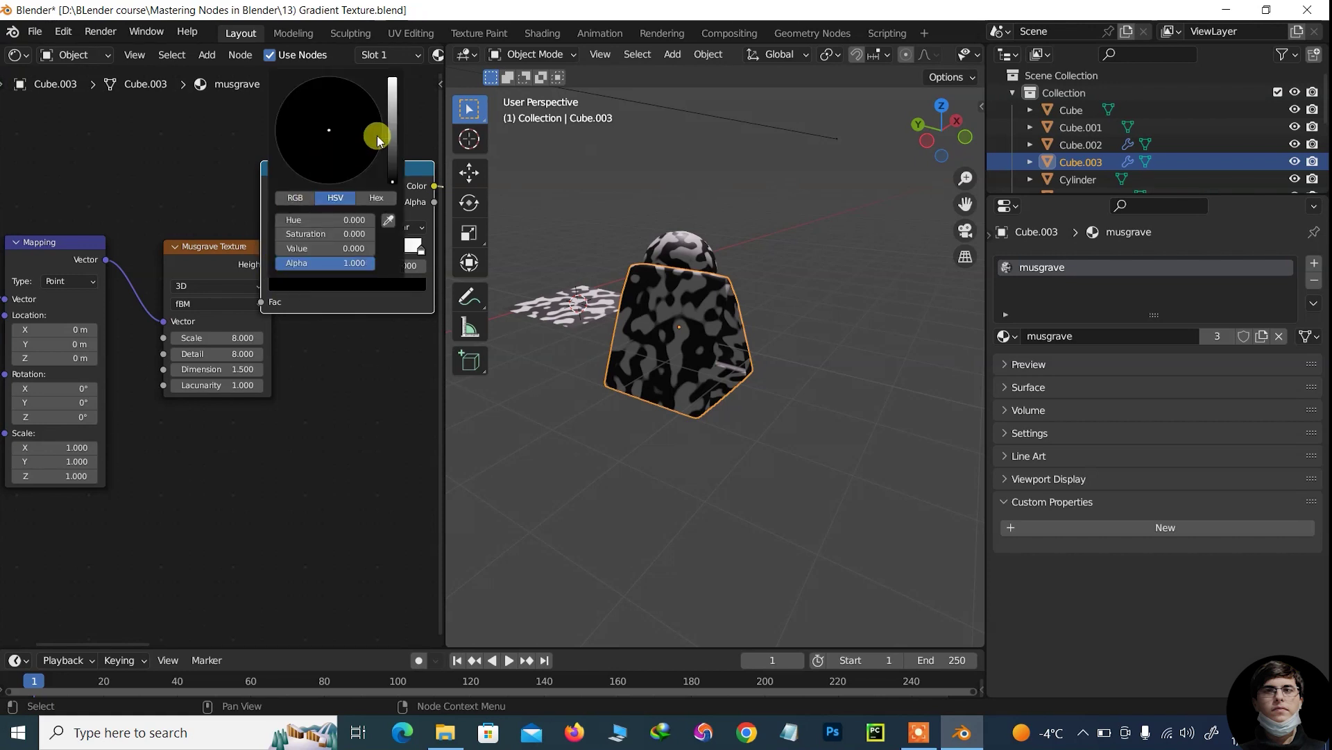
left_click_drag(398, 175, 392, 100)
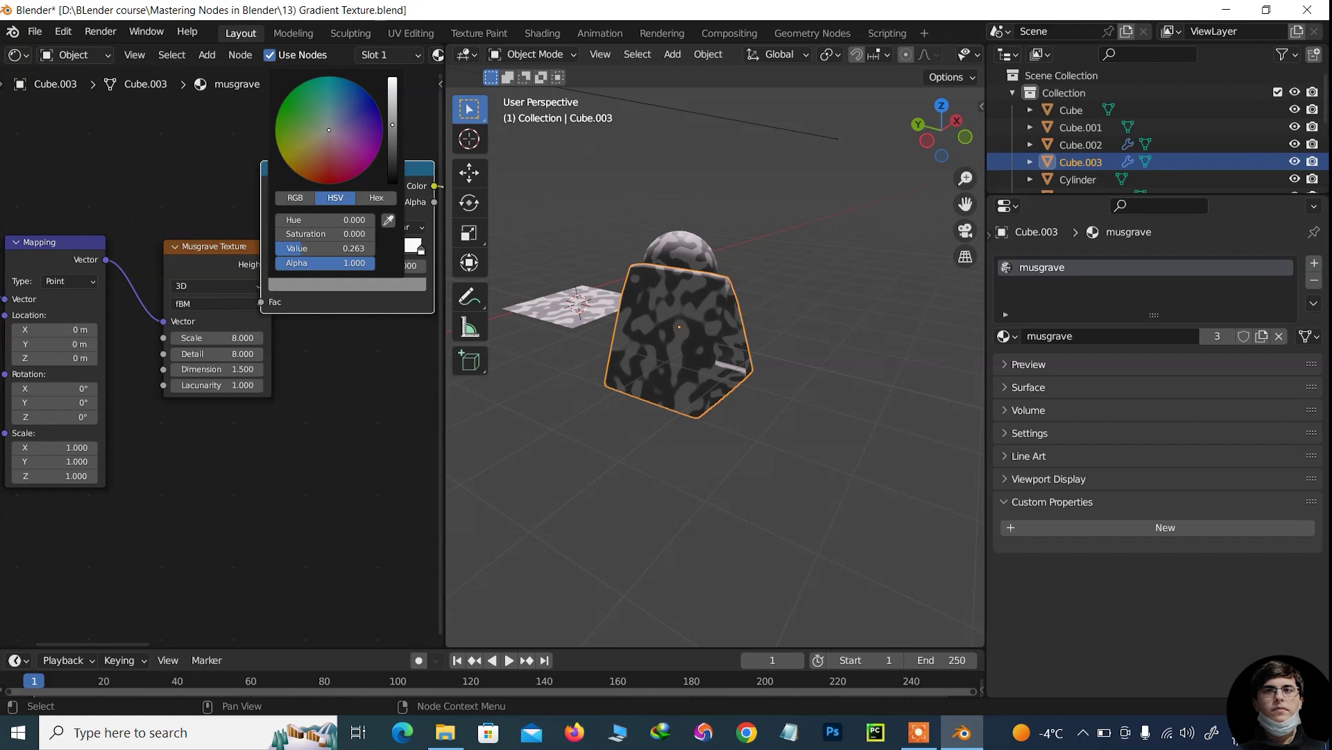
left_click_drag(302, 129, 297, 99)
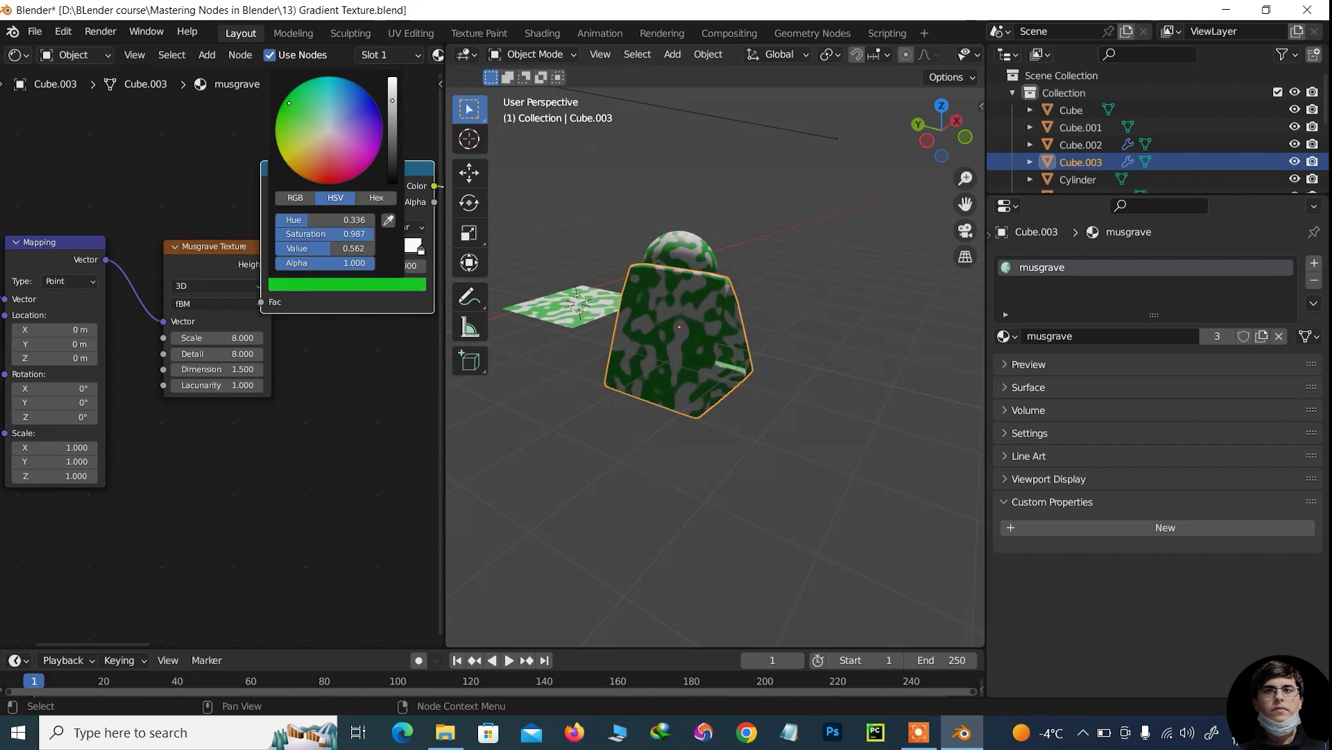
Change the ColorRamp's white end stop to a darker green.
left_click(421, 251)
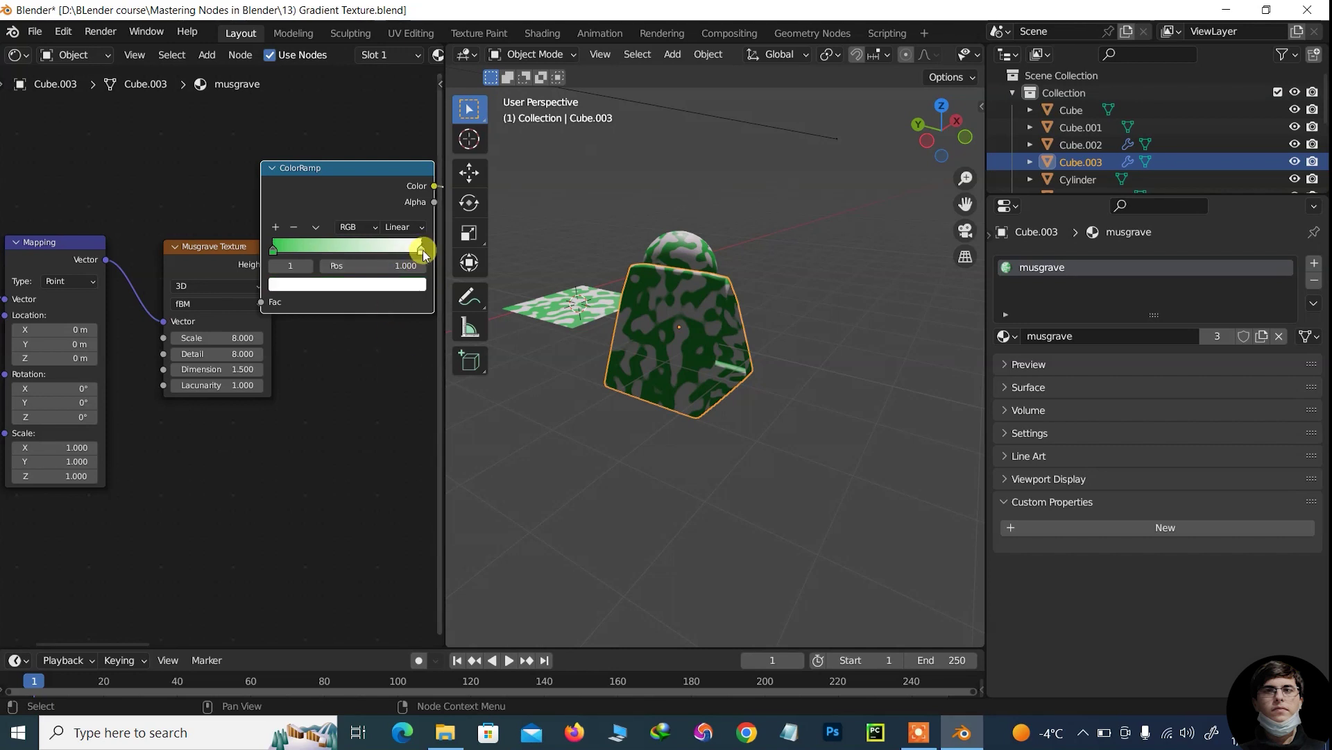
left_click(386, 284)
mouse_move(327, 133)
left_mouse_down()
mouse_move(302, 114)
mouse_move(276, 131)
mouse_move(310, 118)
mouse_move(289, 113)
left_mouse_up()
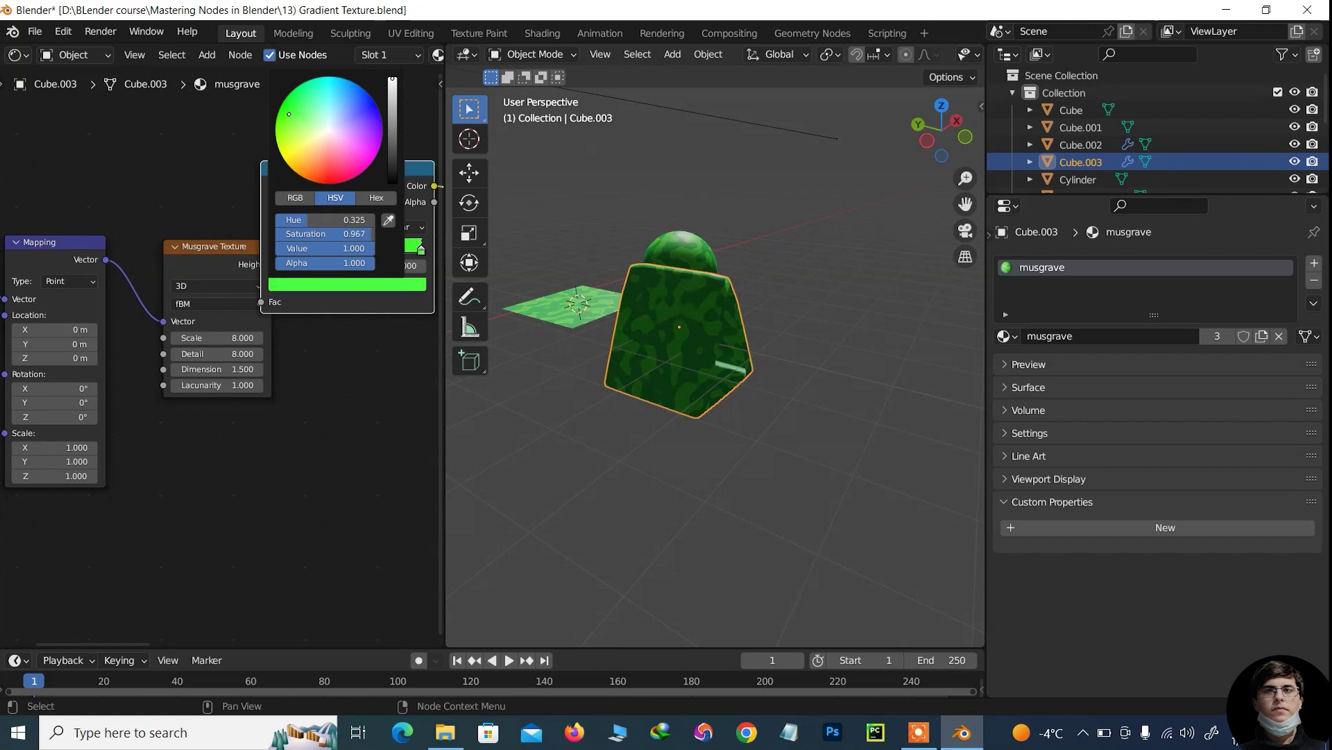
left_click_drag(392, 79, 392, 127)
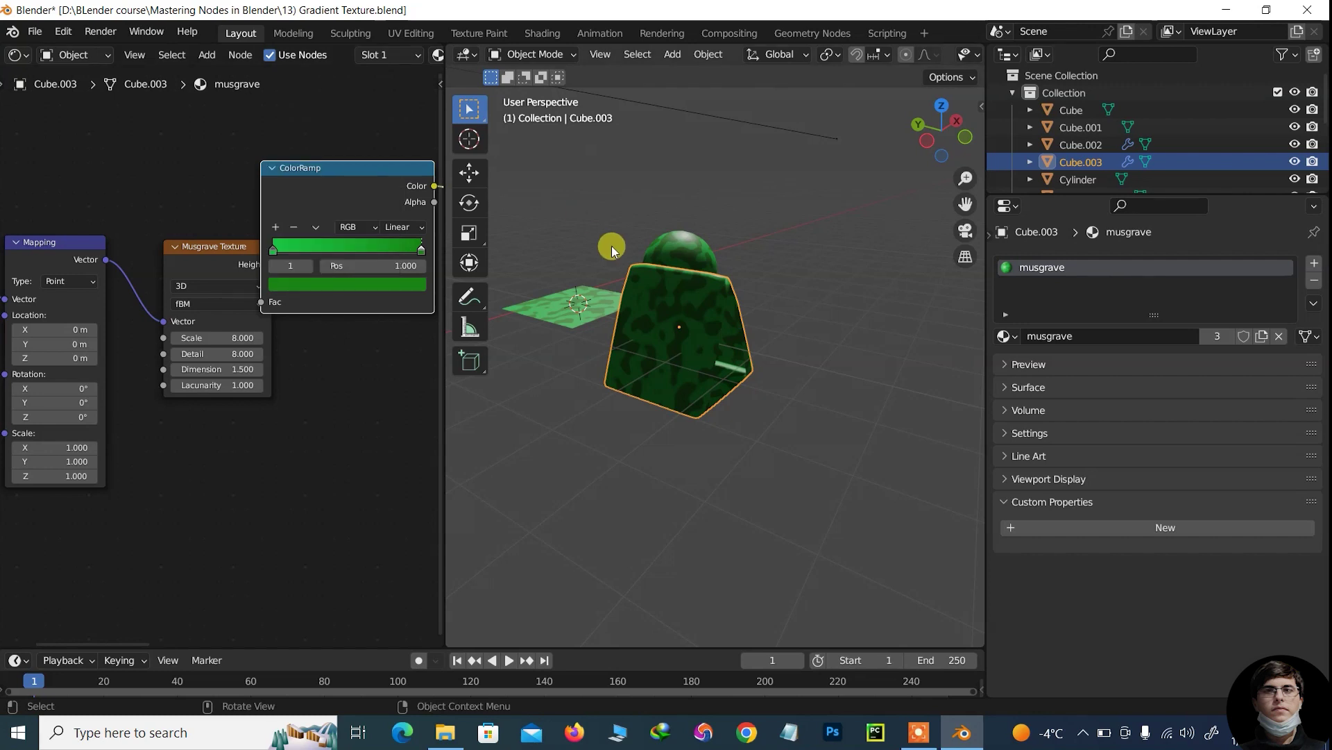
Delete the plane and the sphere from the scene.
left_click(848, 282)
left_click_drag(940, 131, 743, 293)
key("Delete")
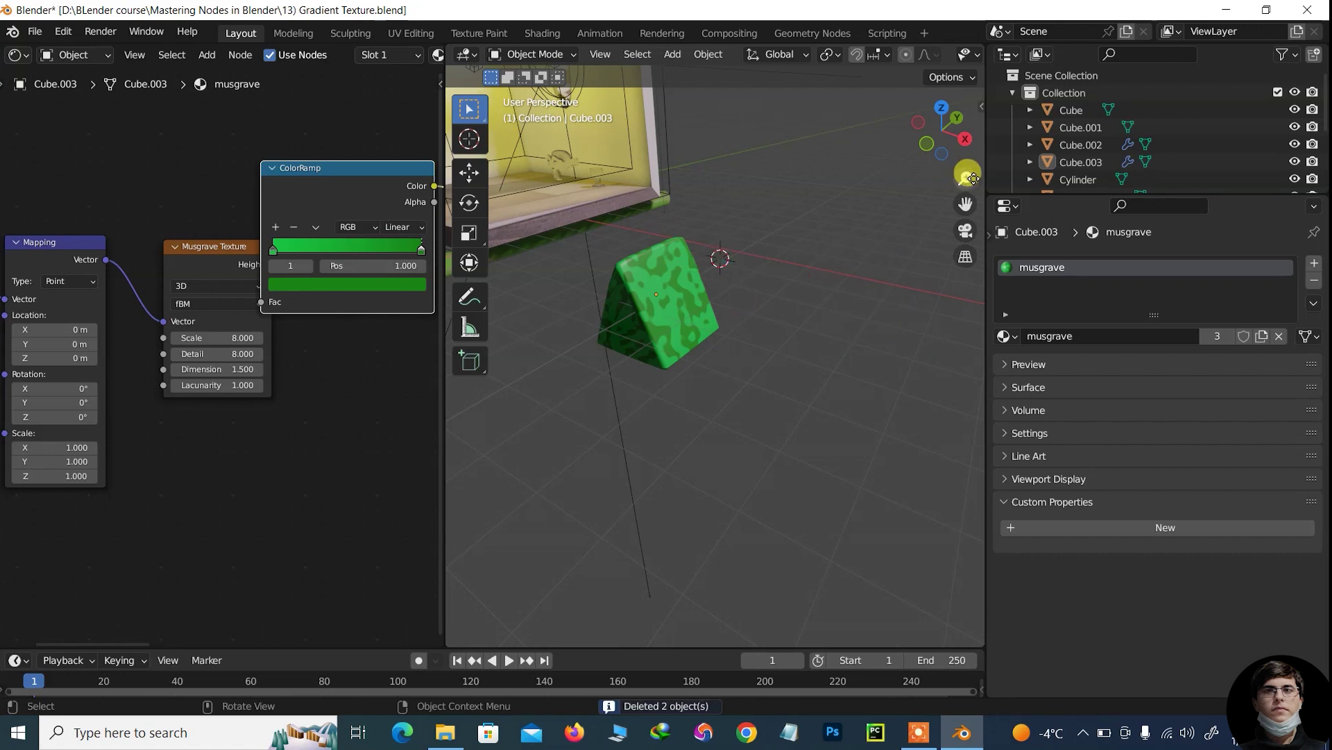
left_click_drag(956, 188, 955, 172)
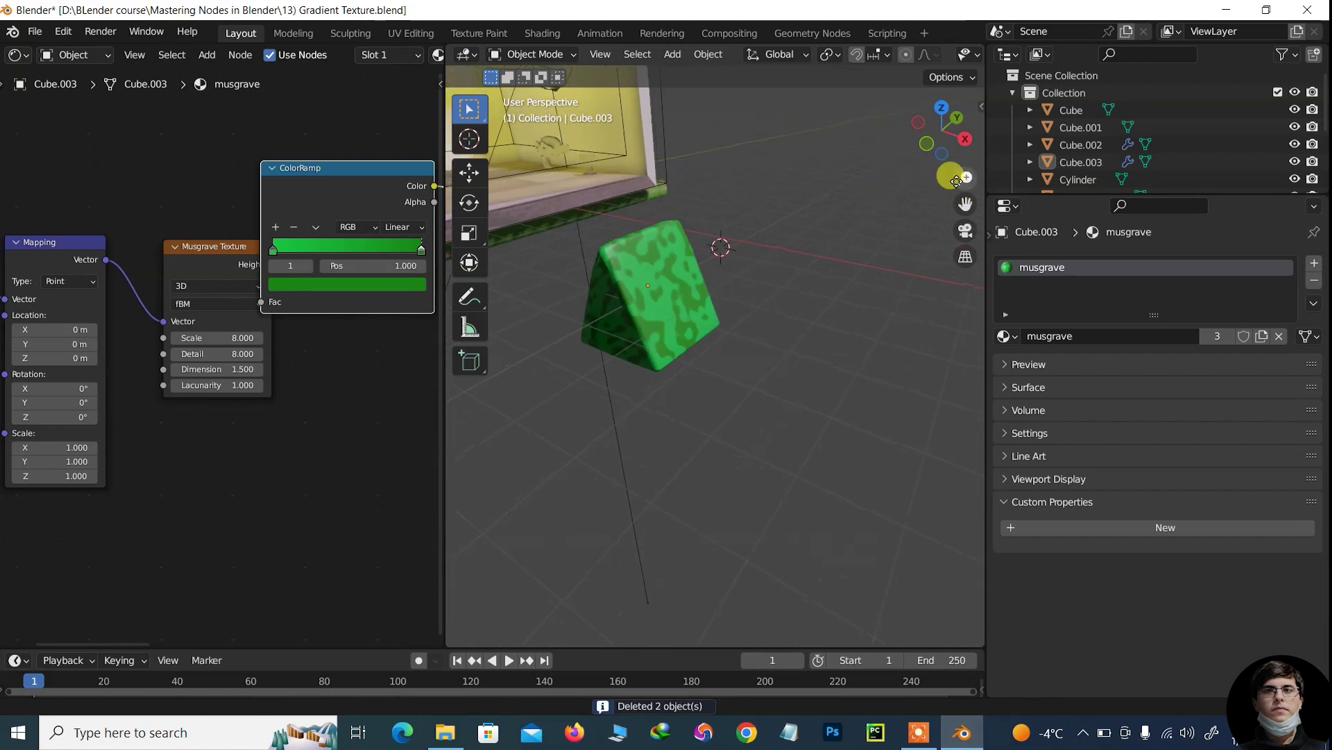
Scale the tent object up and raise it slightly along Z.
left_click(638, 299)
key("s")
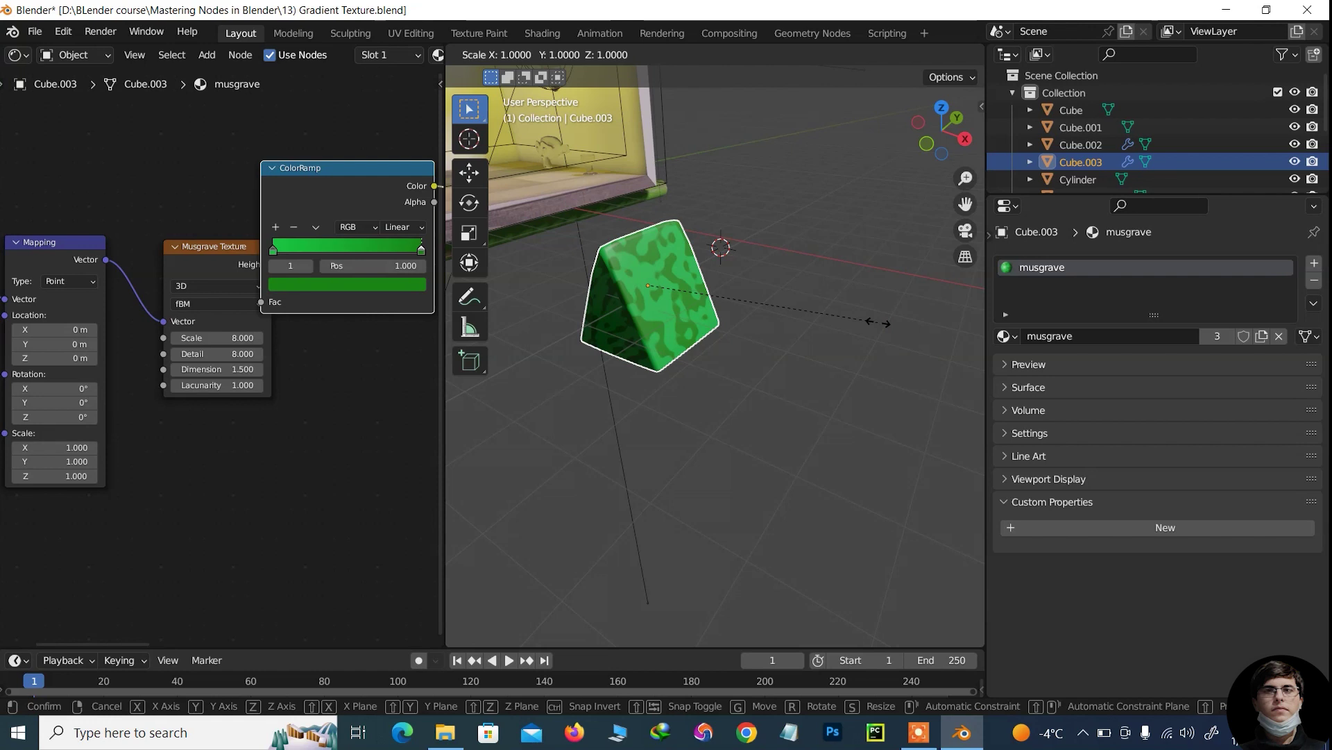
left_click(982, 257)
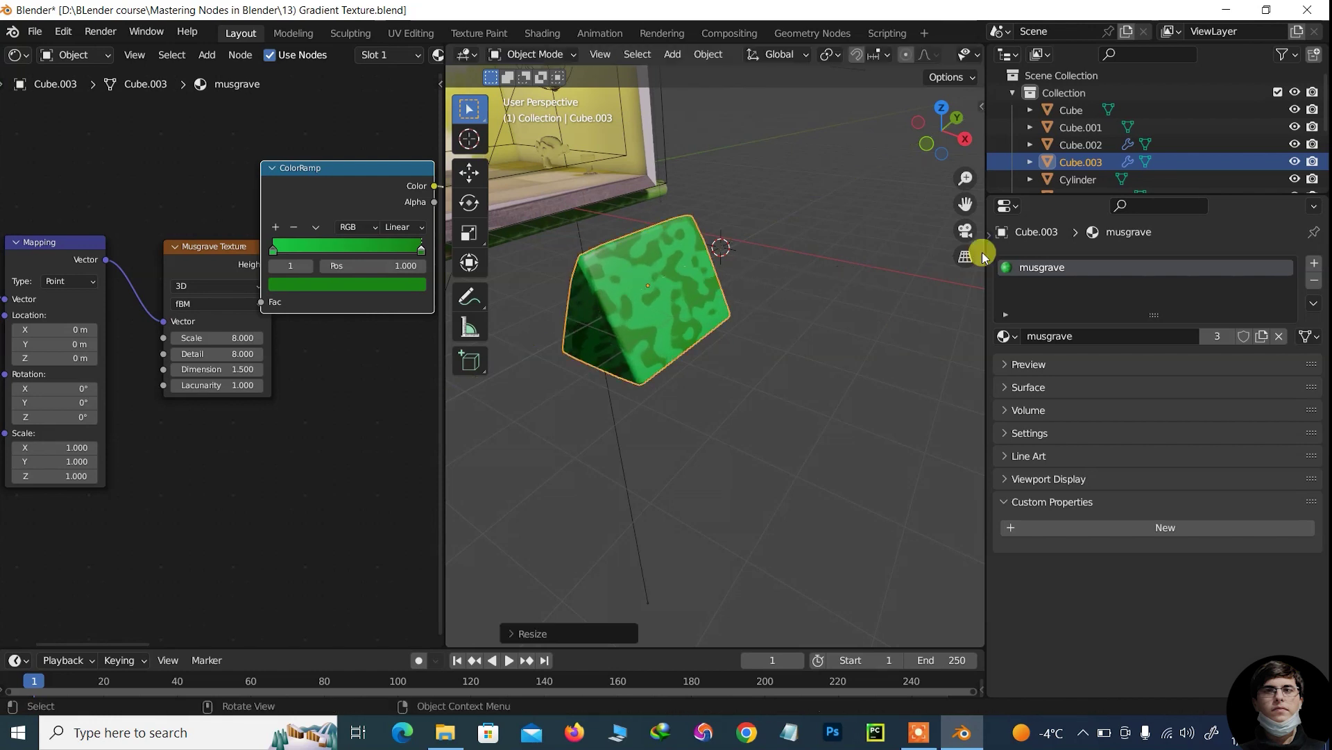
left_click_drag(966, 161, 940, 112)
key("g")
key("z")
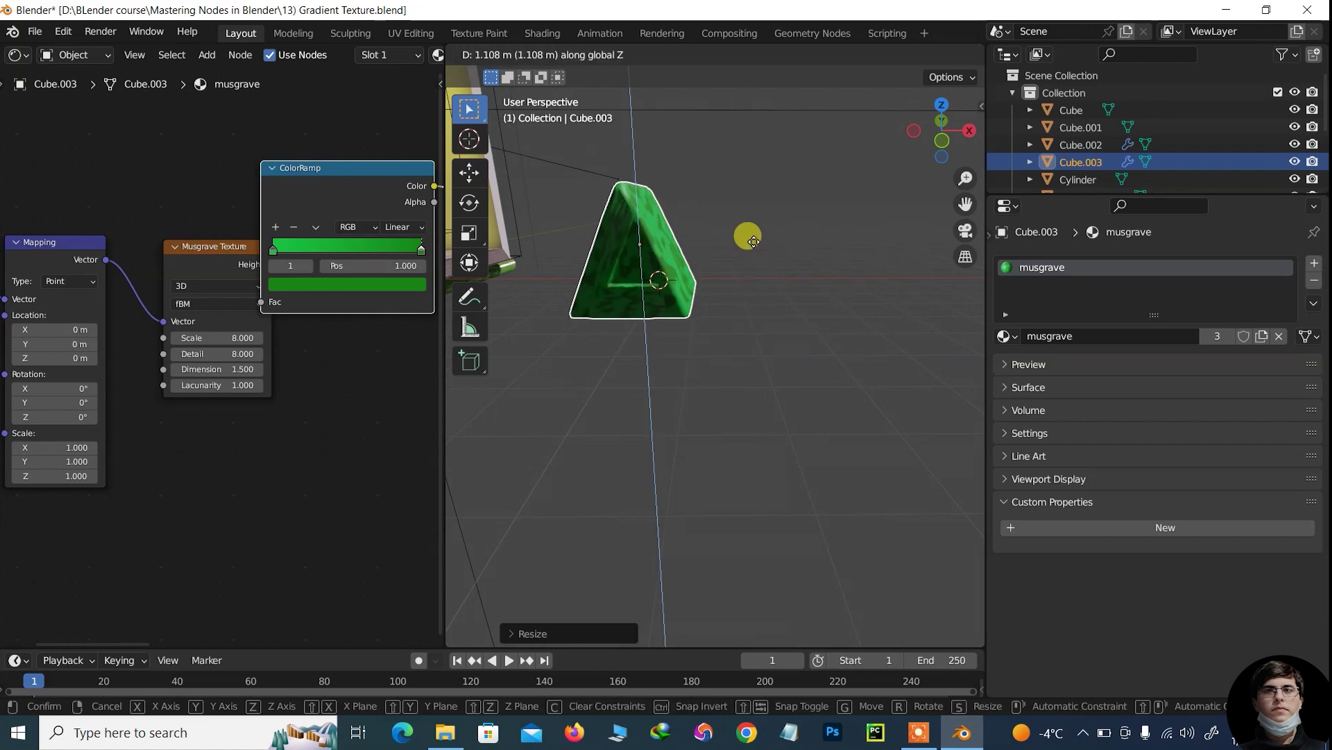
left_click(754, 233)
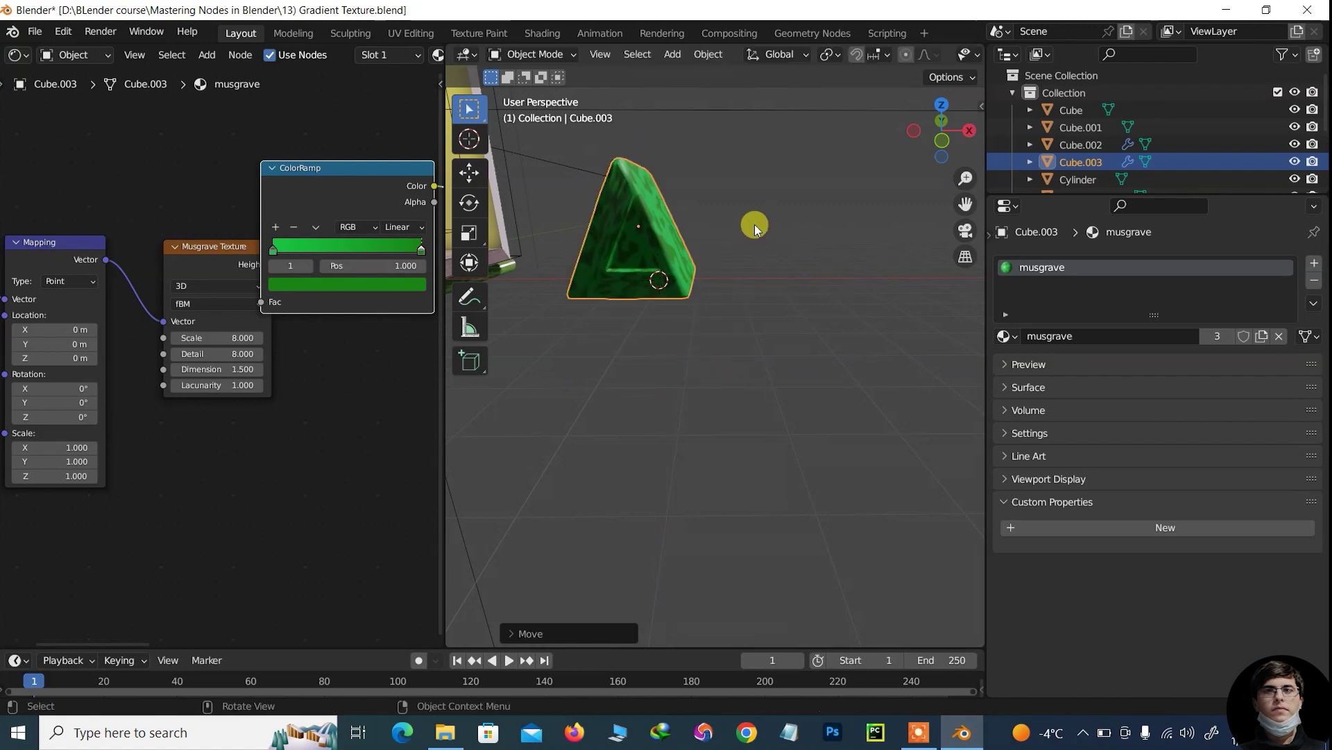
Lower the Value of the ColorRamp's first green stop to darken it.
left_click(274, 254)
left_click(291, 291)
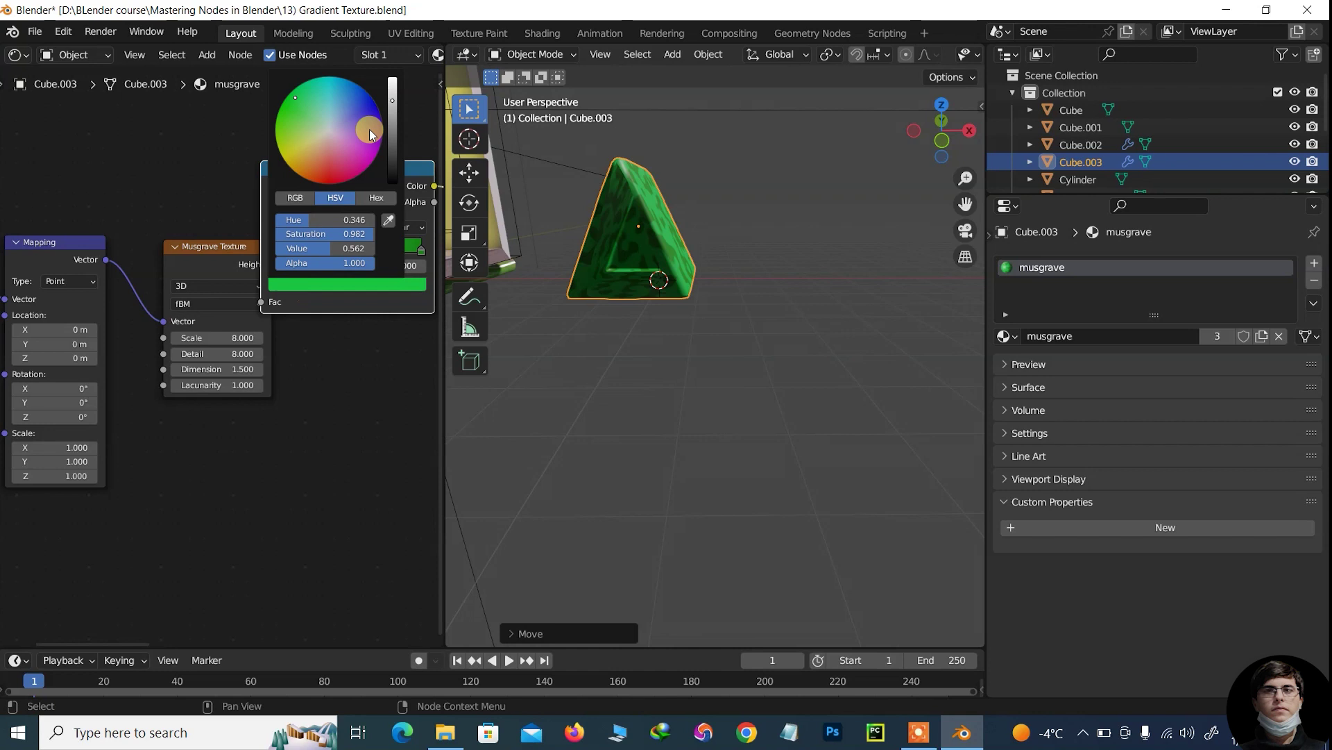
left_click_drag(391, 105, 391, 125)
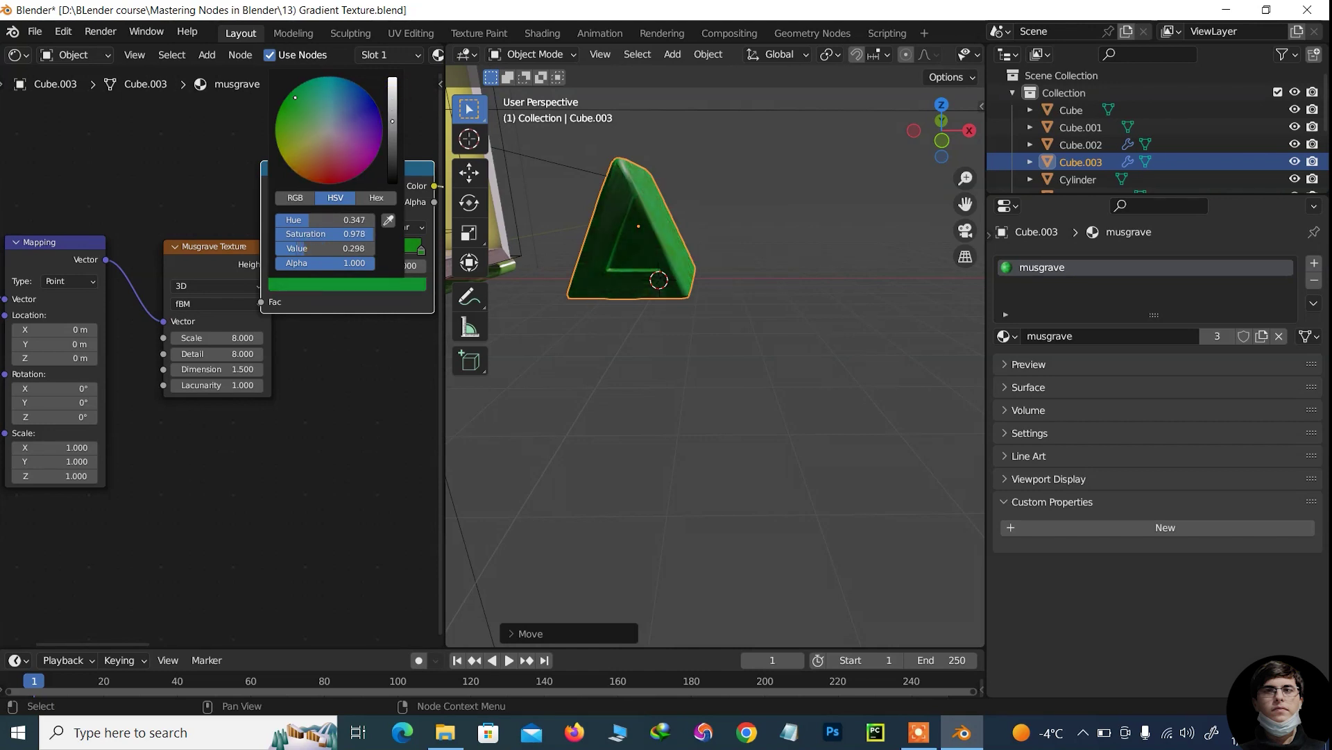
mouse_move(930, 132)
left_mouse_down()
mouse_move(867, 139)
mouse_move(930, 139)
left_mouse_up()
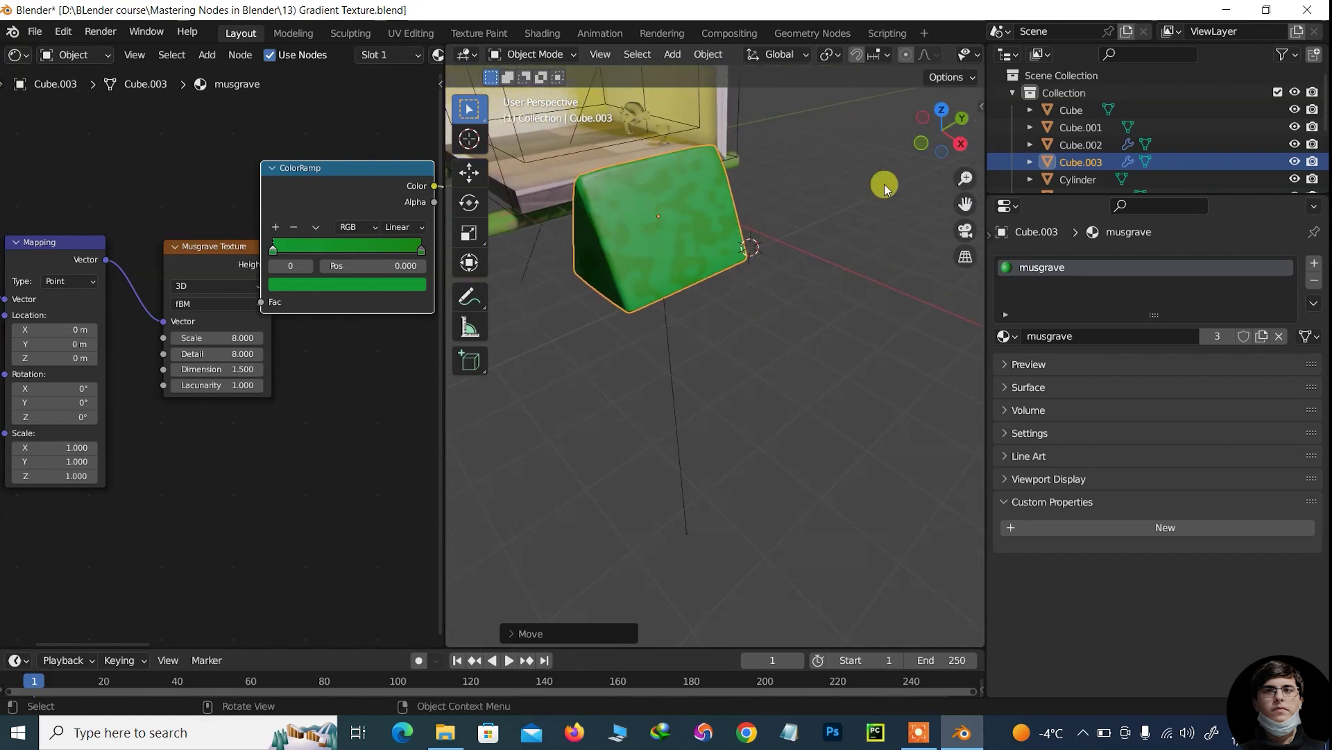